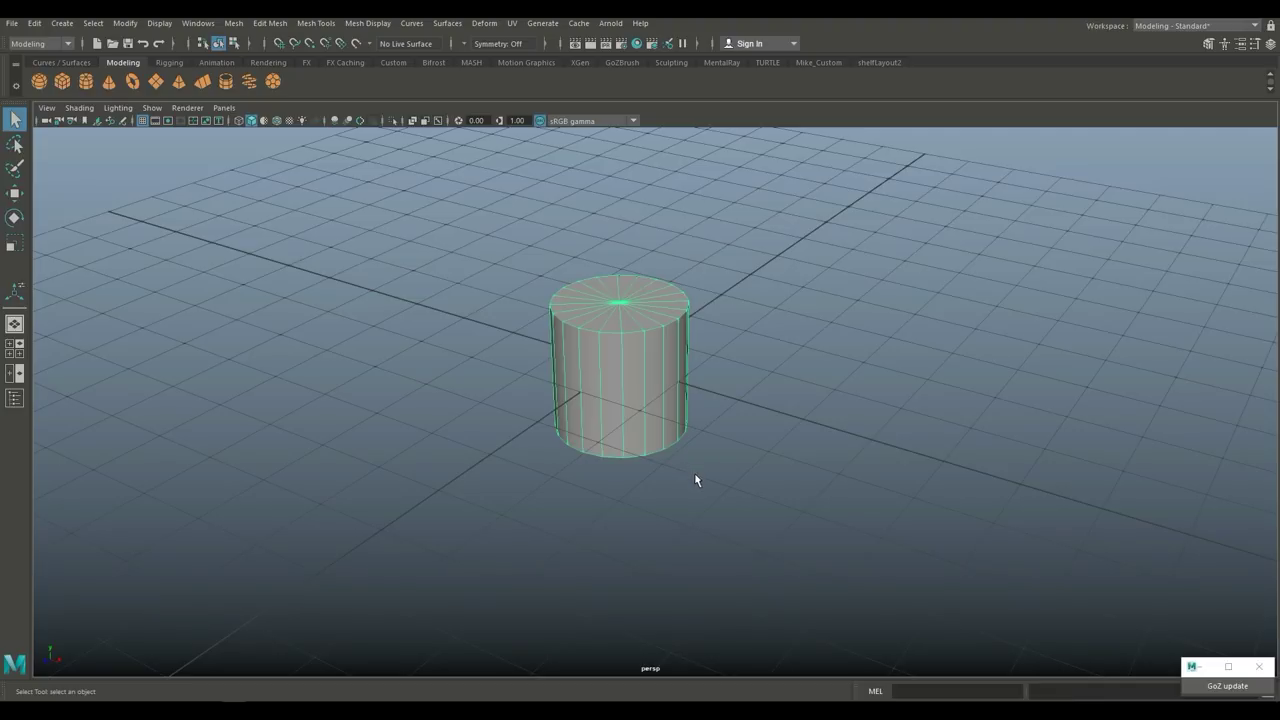
Step: Flatten the cylinder into a thin disc by scaling its height to about 0.06
alt+drag(738, 467, 731, 497)
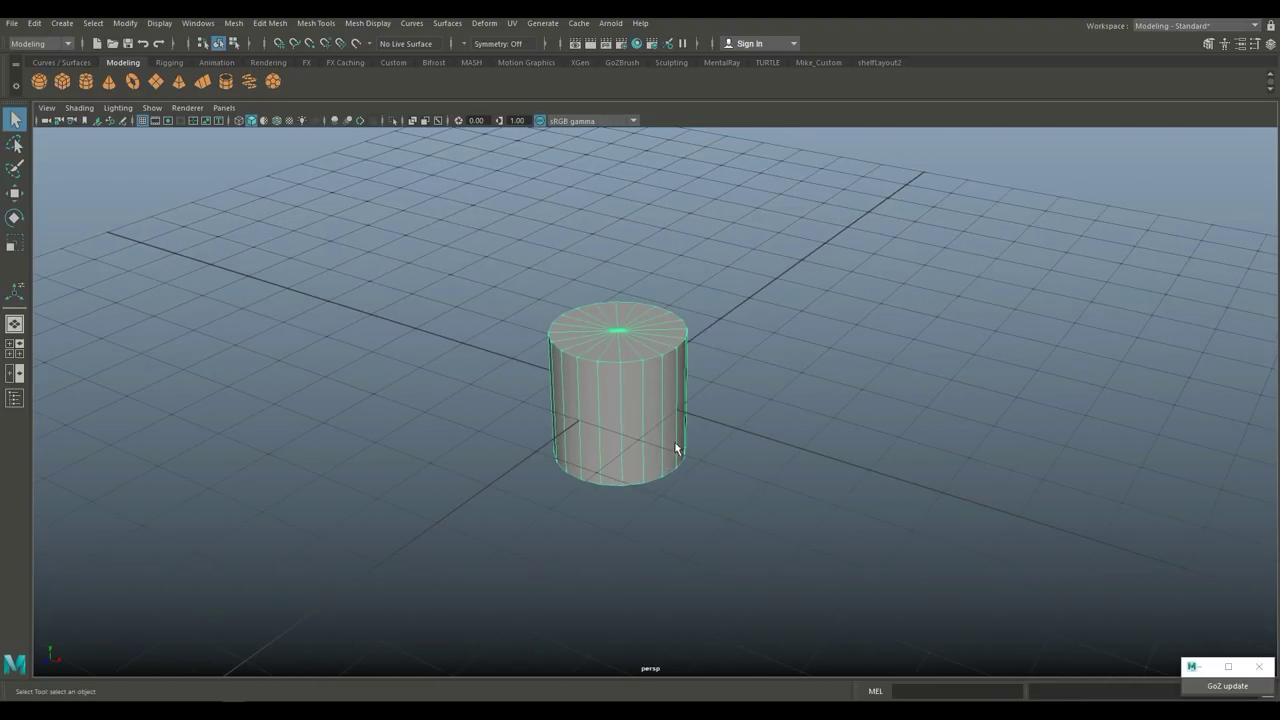
key(r)
drag(614, 334, 626, 400)
Step: Set the cylinder's cap subdivisions to 4 and frame the disc in the view
key(ctrl+a)
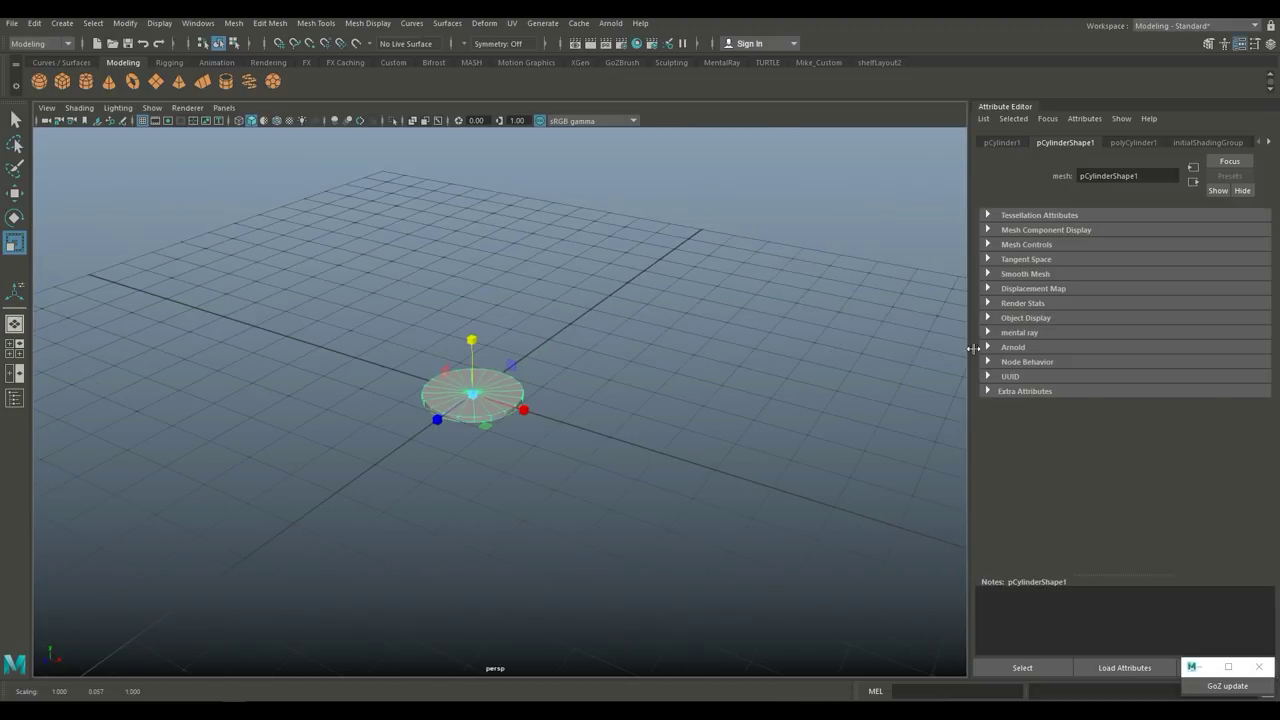
click(1131, 143)
click(1109, 290)
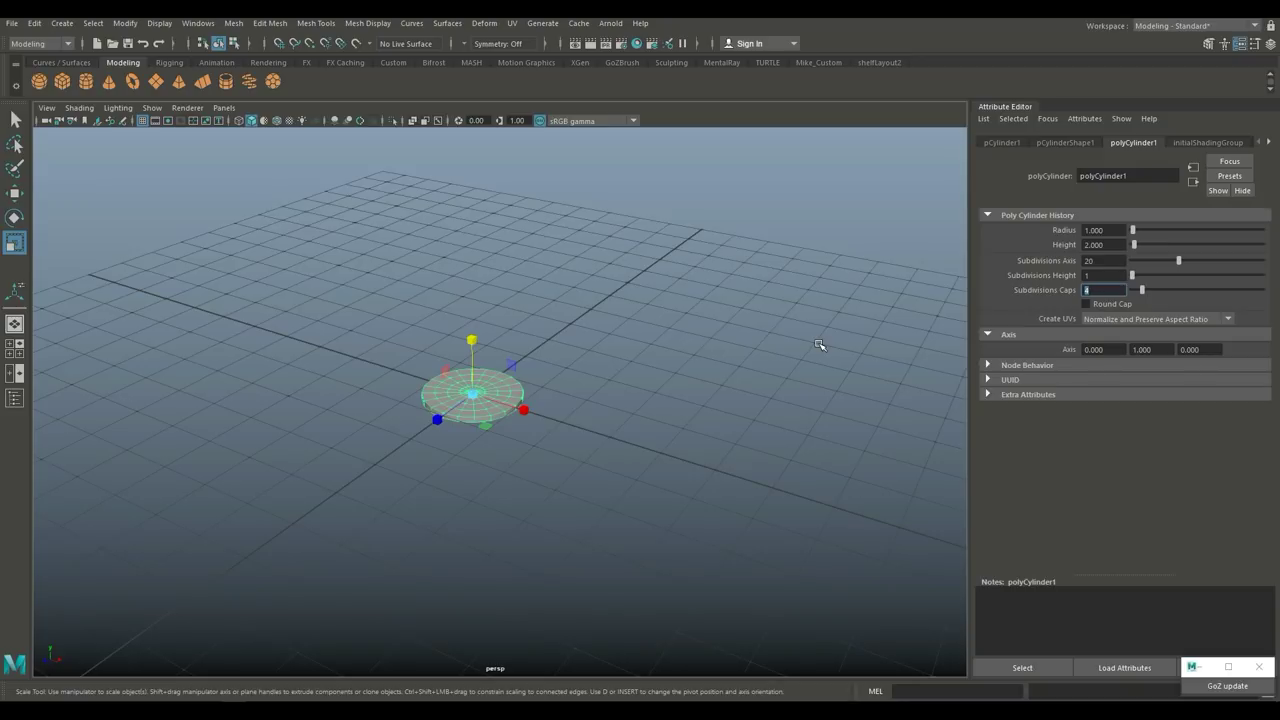
alt+drag(556, 539, 691, 531)
key(f)
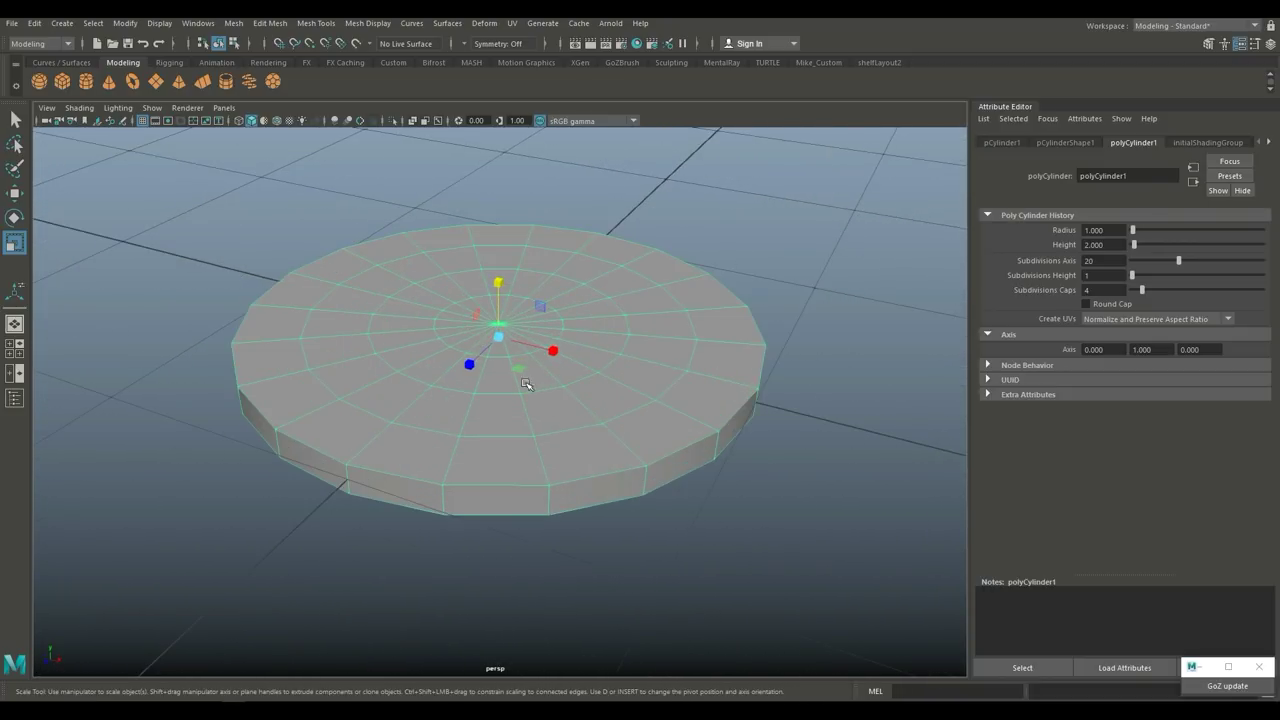
Step: Select the disc's centre vertex, enable Soft Select and widen its falloff across the top cap
right_drag(505, 320, 440, 309)
scroll(519, 330, up, 5)
key(F8)
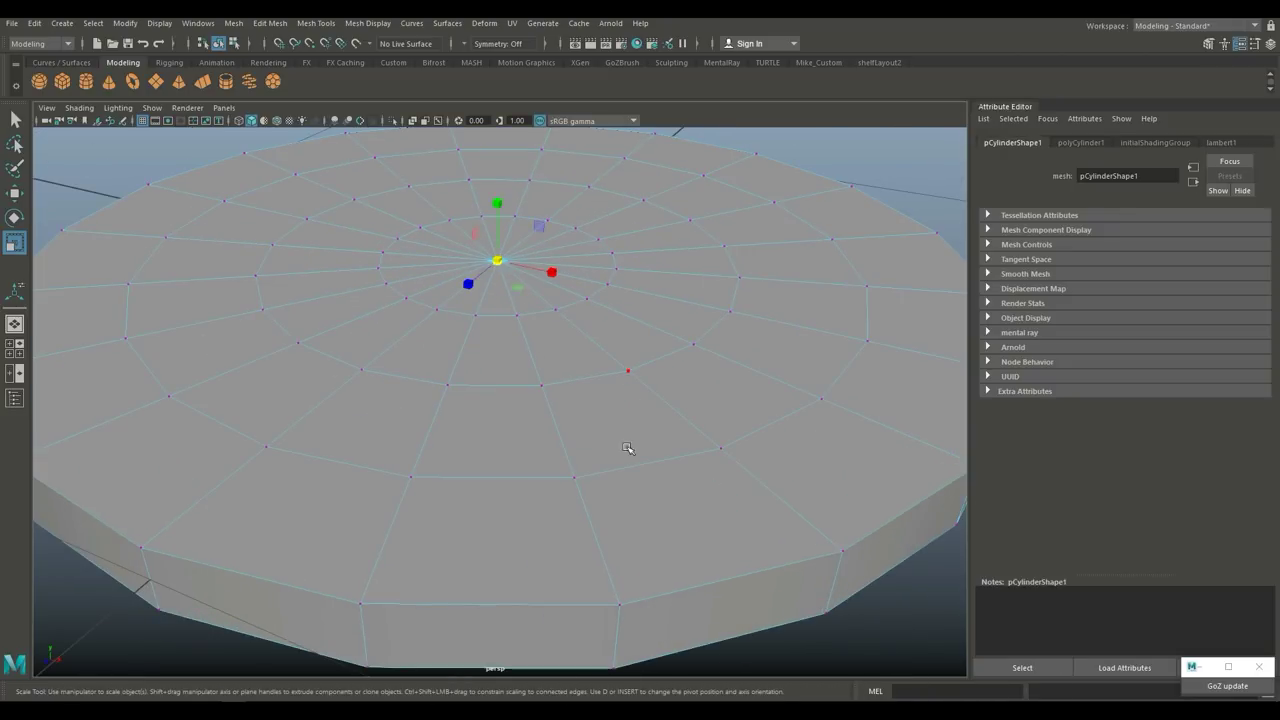
scroll(629, 507, down, 5)
scroll(629, 507, down, 3)
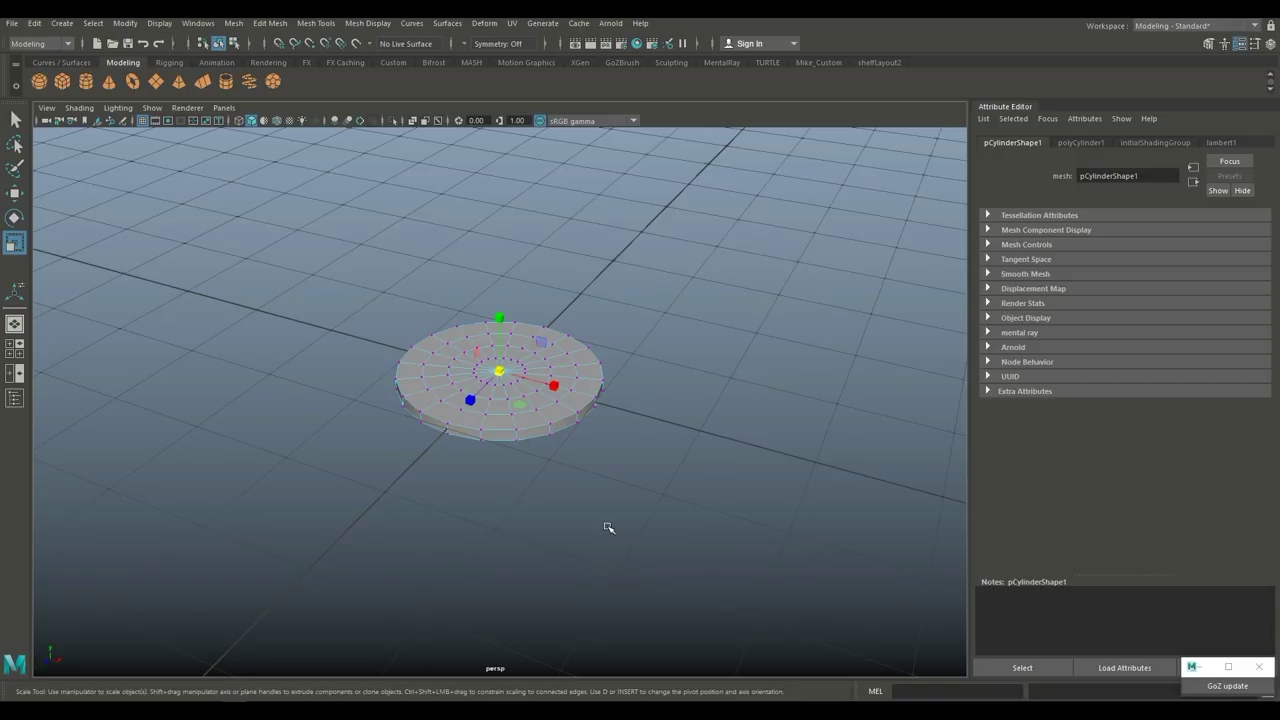
key(b)
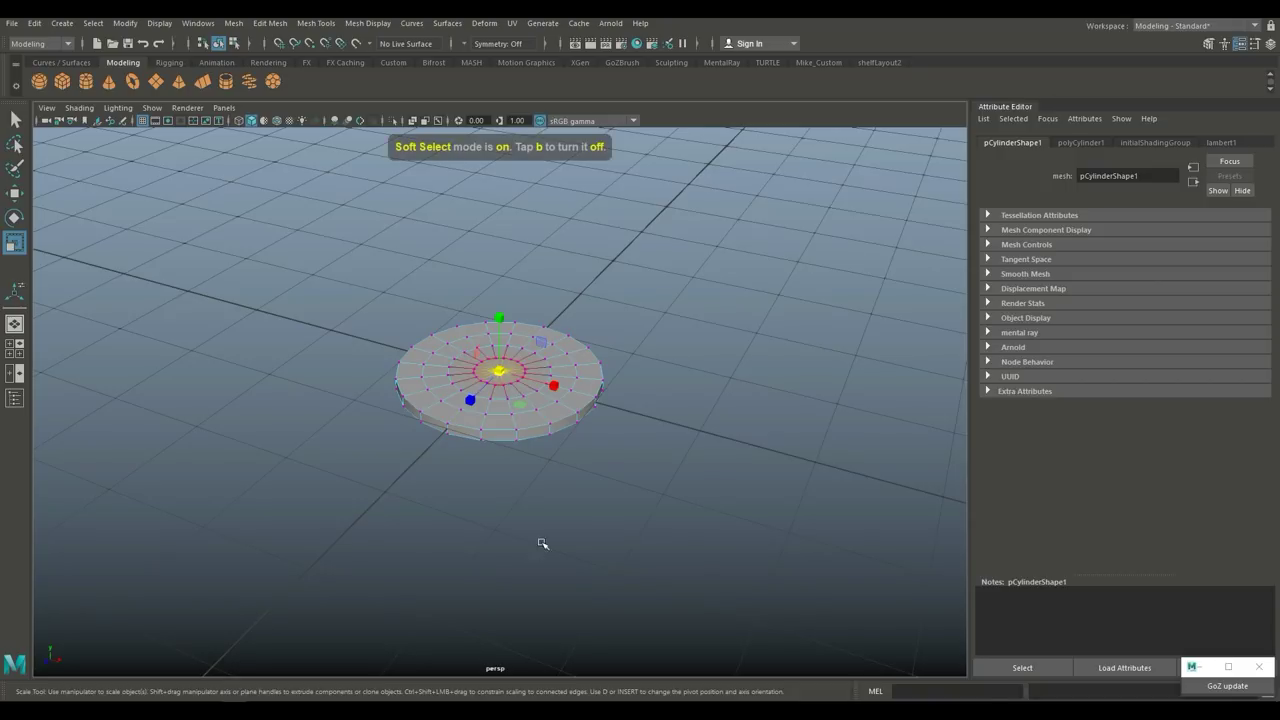
drag(657, 394, 699, 411)
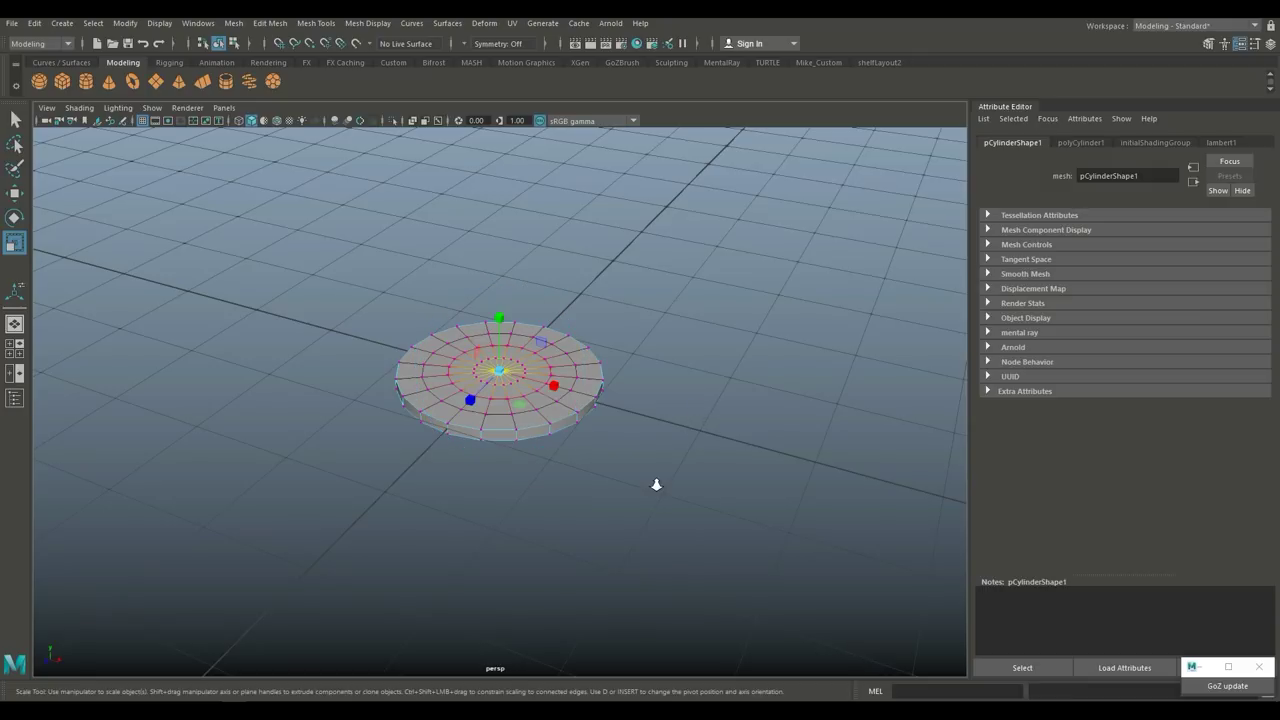
Step: Widen the soft selection falloff to the disc's rim and raise the centre vertex by about 0.11 cm
scroll(656, 485, up, 5)
key(w)
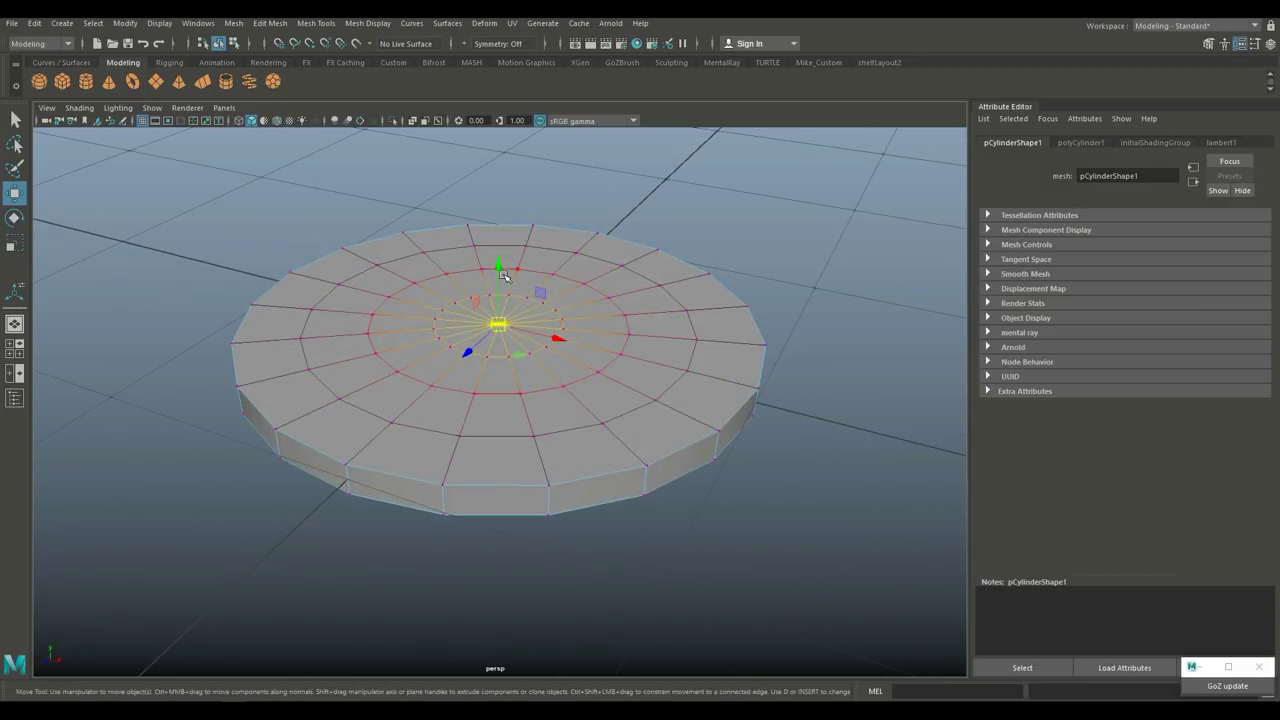
drag(500, 264, 496, 238)
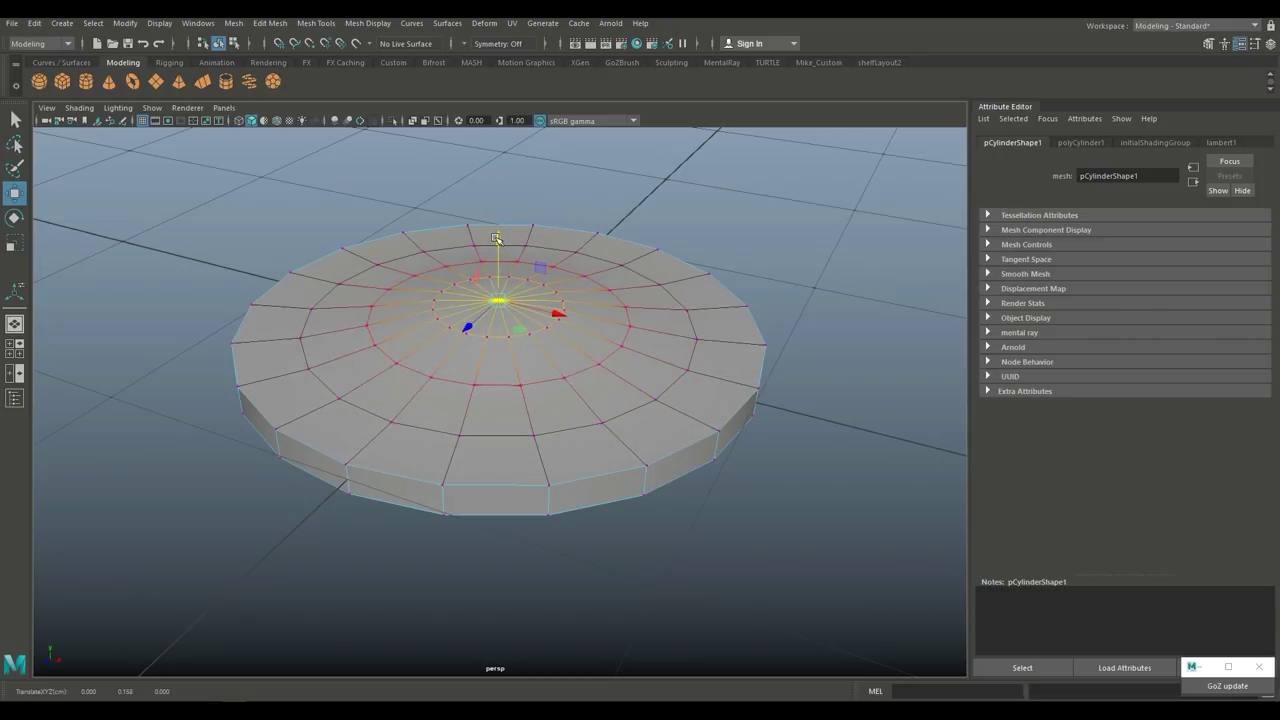
key(ctrl+z)
middle_drag(546, 325, 620, 314)
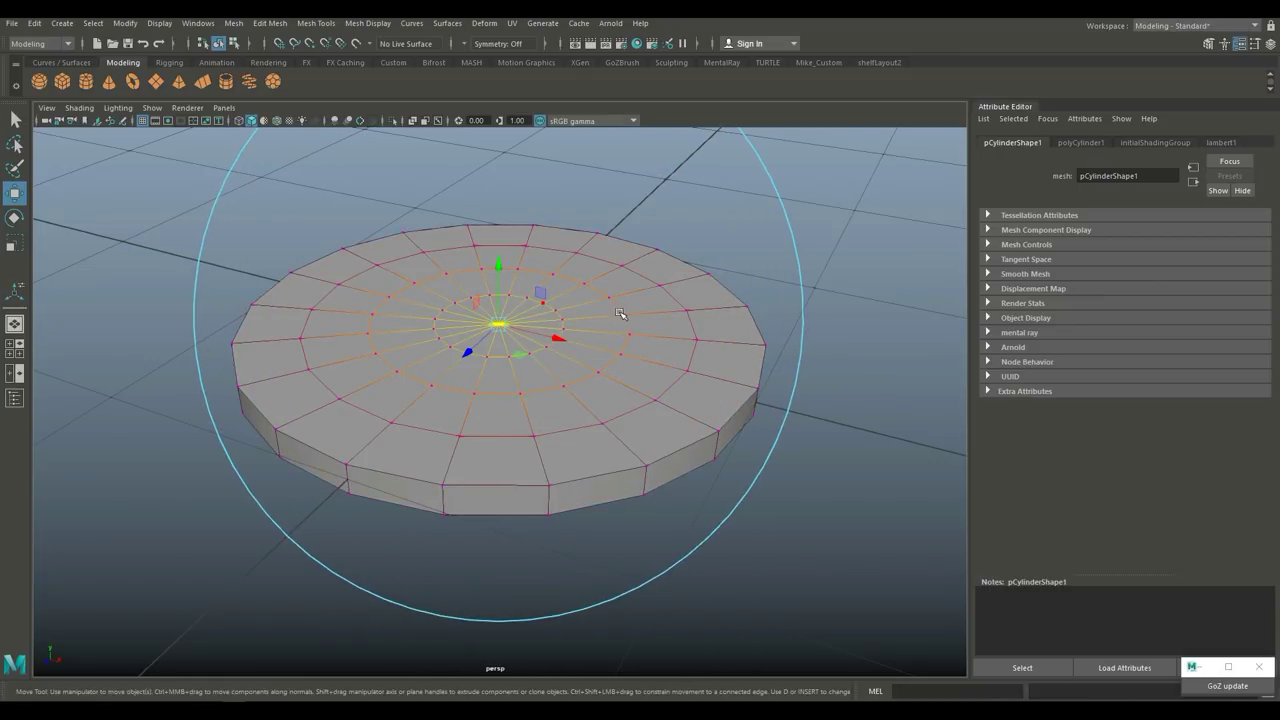
drag(498, 264, 496, 250)
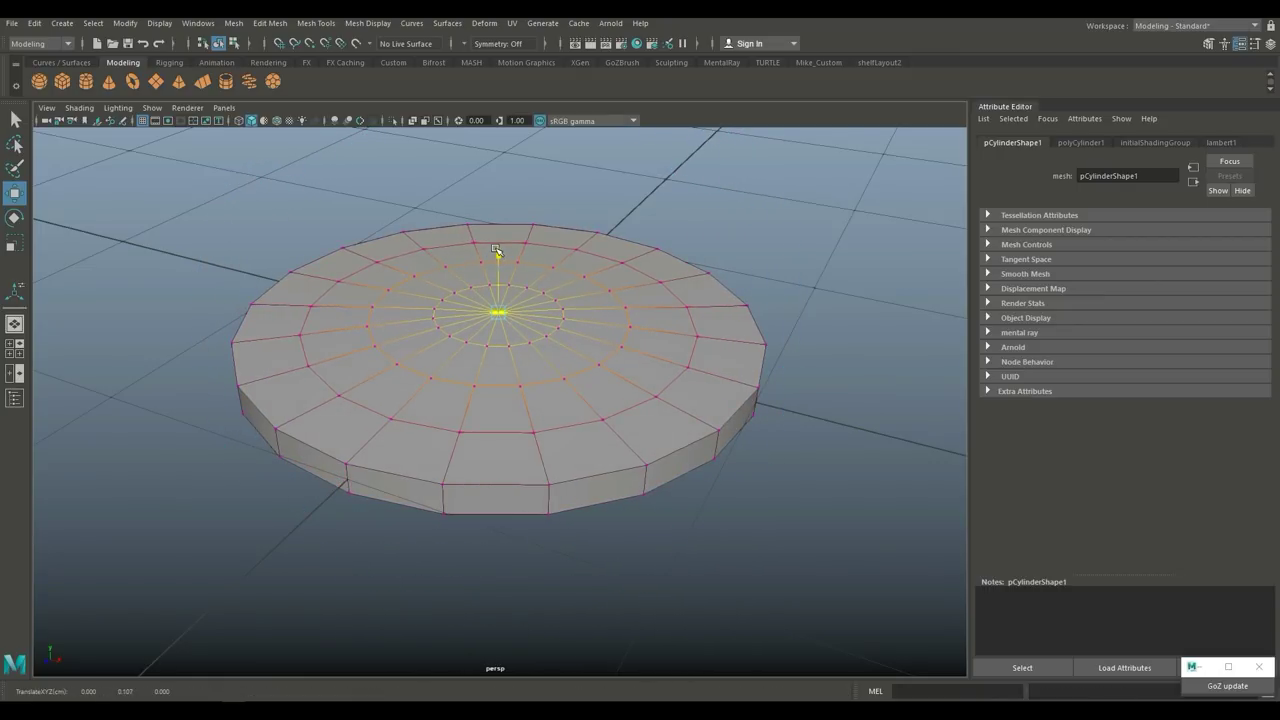
Step: Extrude the full ring of side faces around the disc outward with a thickness of 0.15
mouse_move(607, 452)
alt+mouse_down()
mouse_move(586, 403)
mouse_move(562, 425)
mouse_move(586, 414)
mouse_move(586, 466)
mouse_move(588, 452)
alt+mouse_up()
click(590, 438)
right_drag(555, 340, 566, 366)
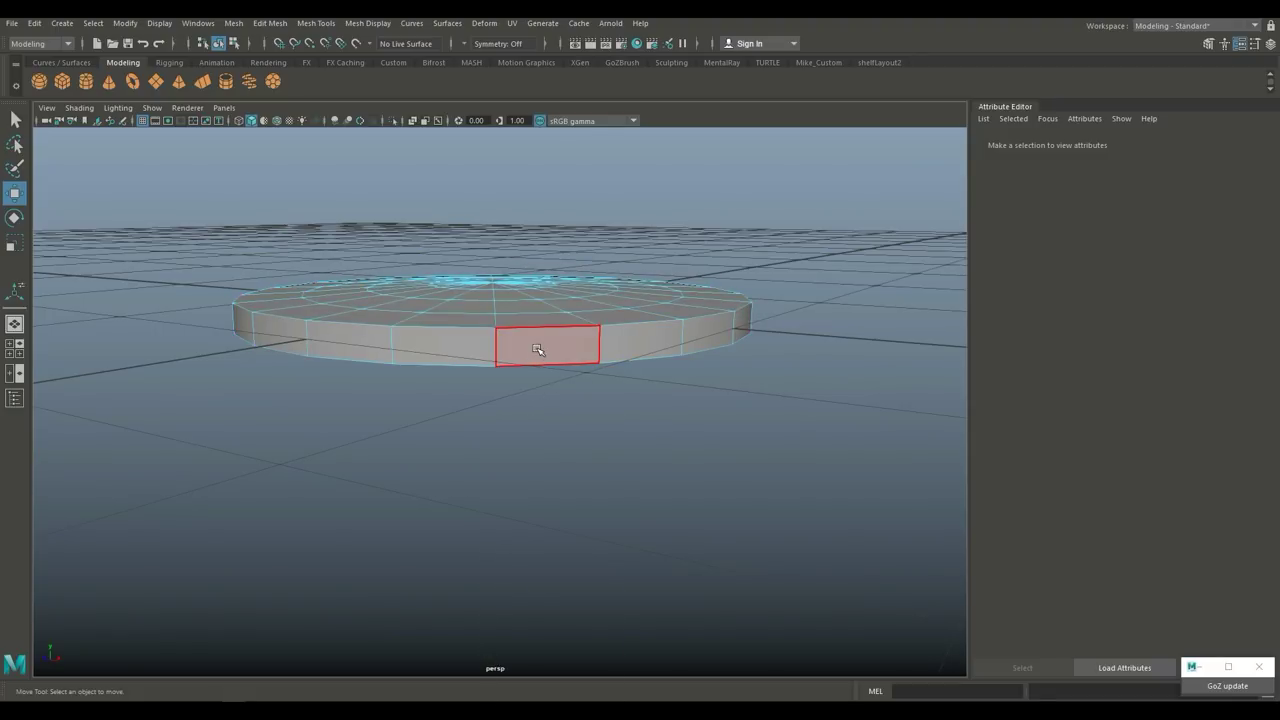
click(537, 348)
shift+click(455, 346)
alt+drag(560, 437, 590, 540)
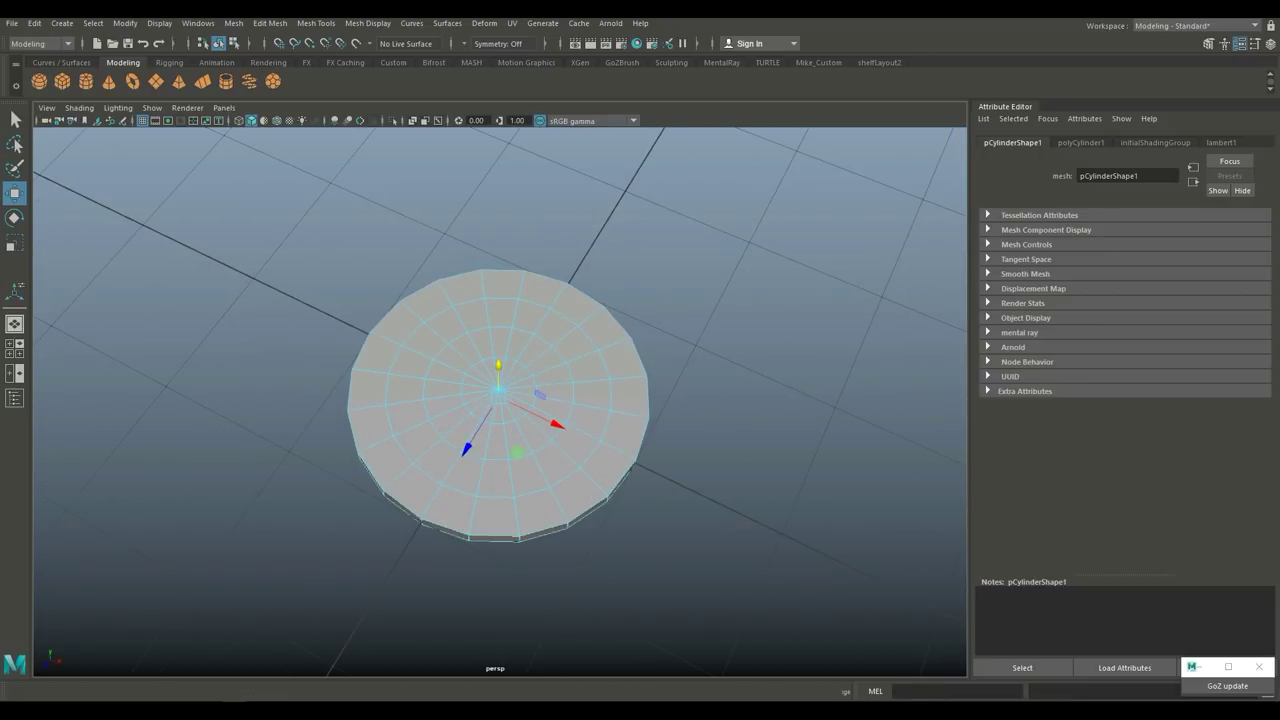
click(270, 23)
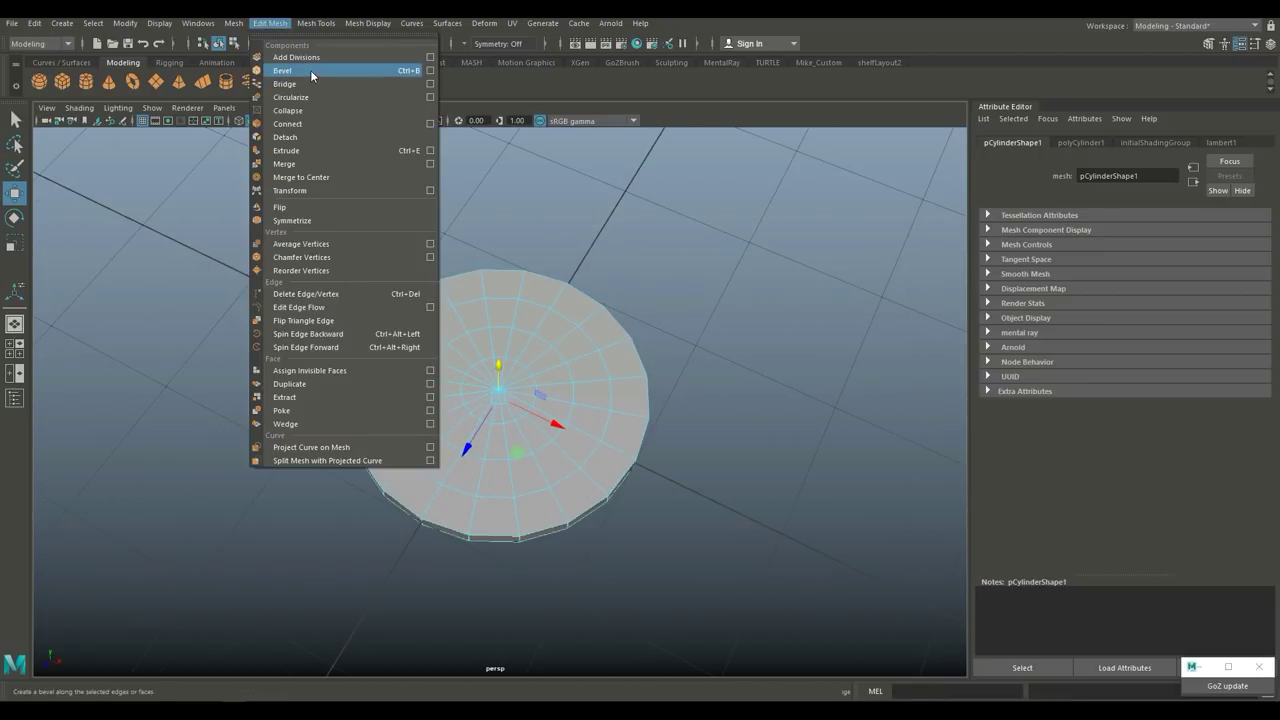
click(307, 150)
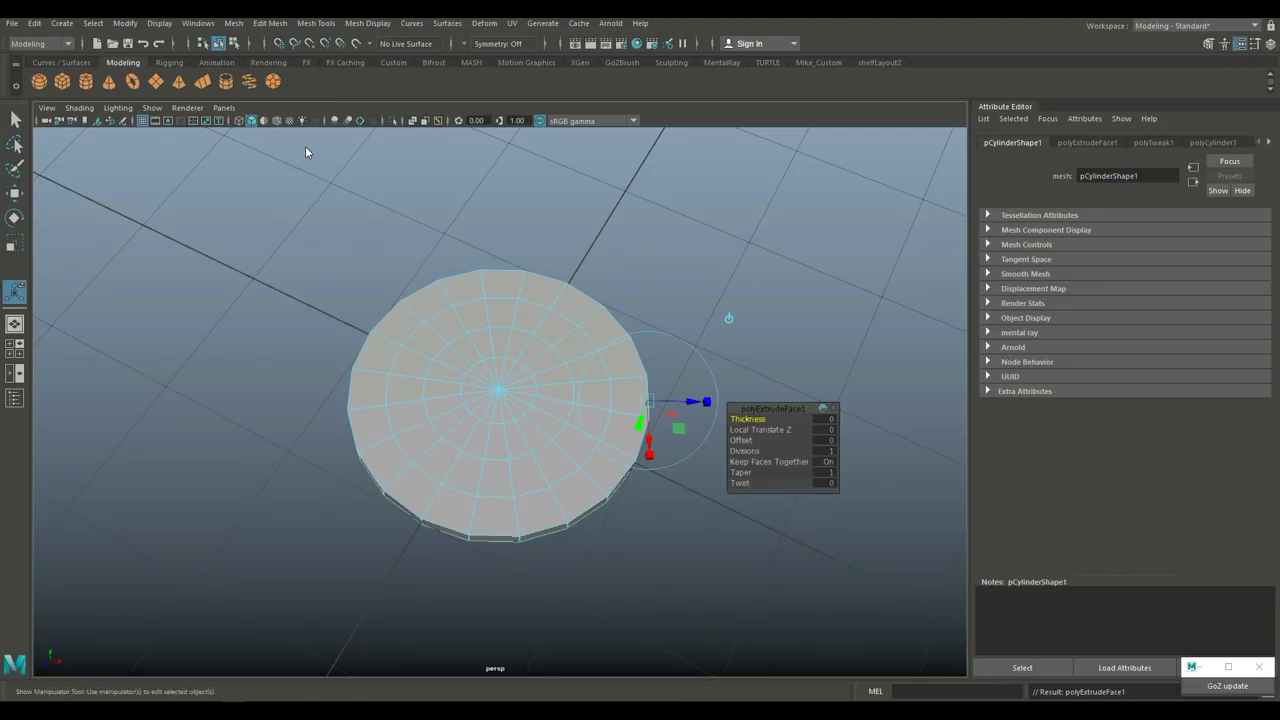
click(825, 420)
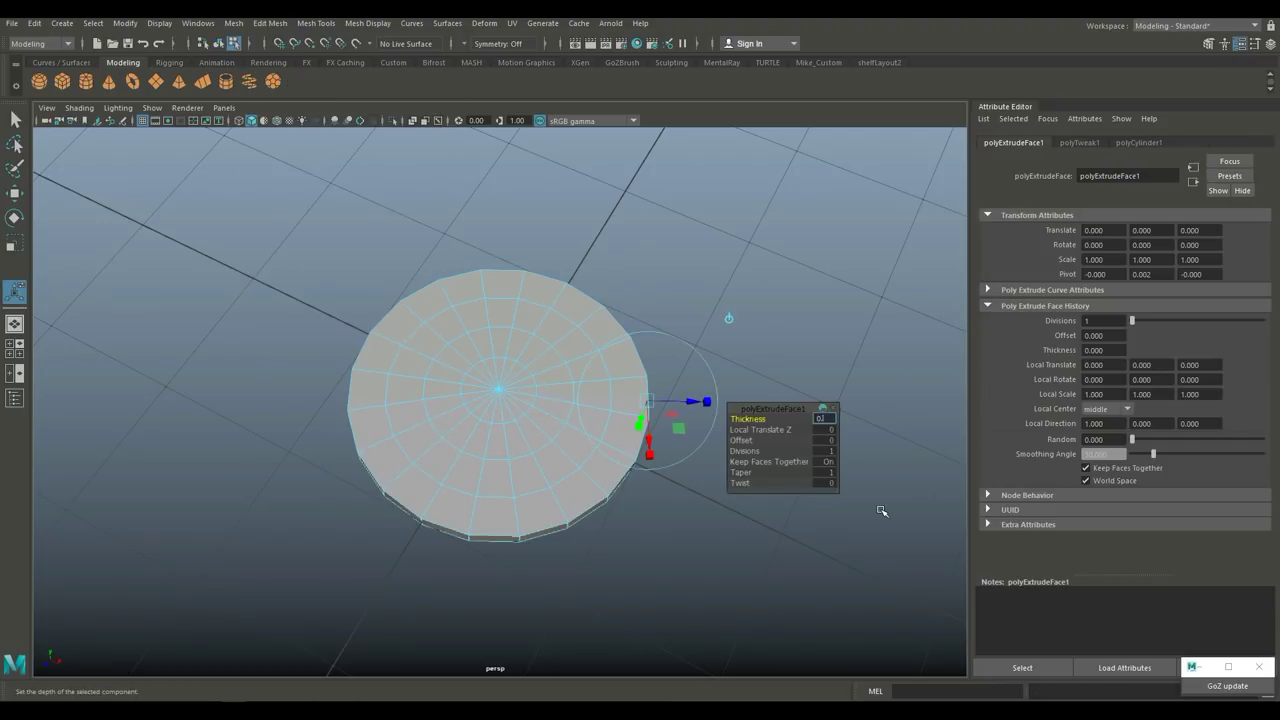
key(Return)
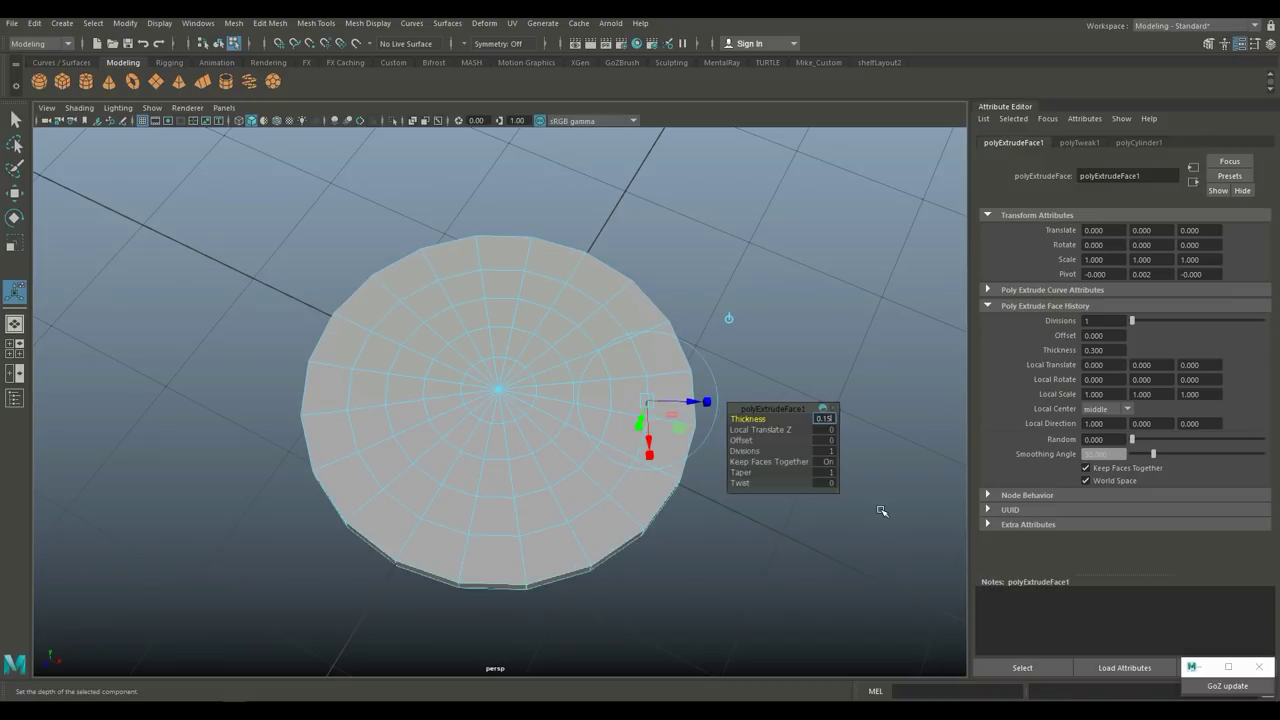
text(0.15)
key(Return)
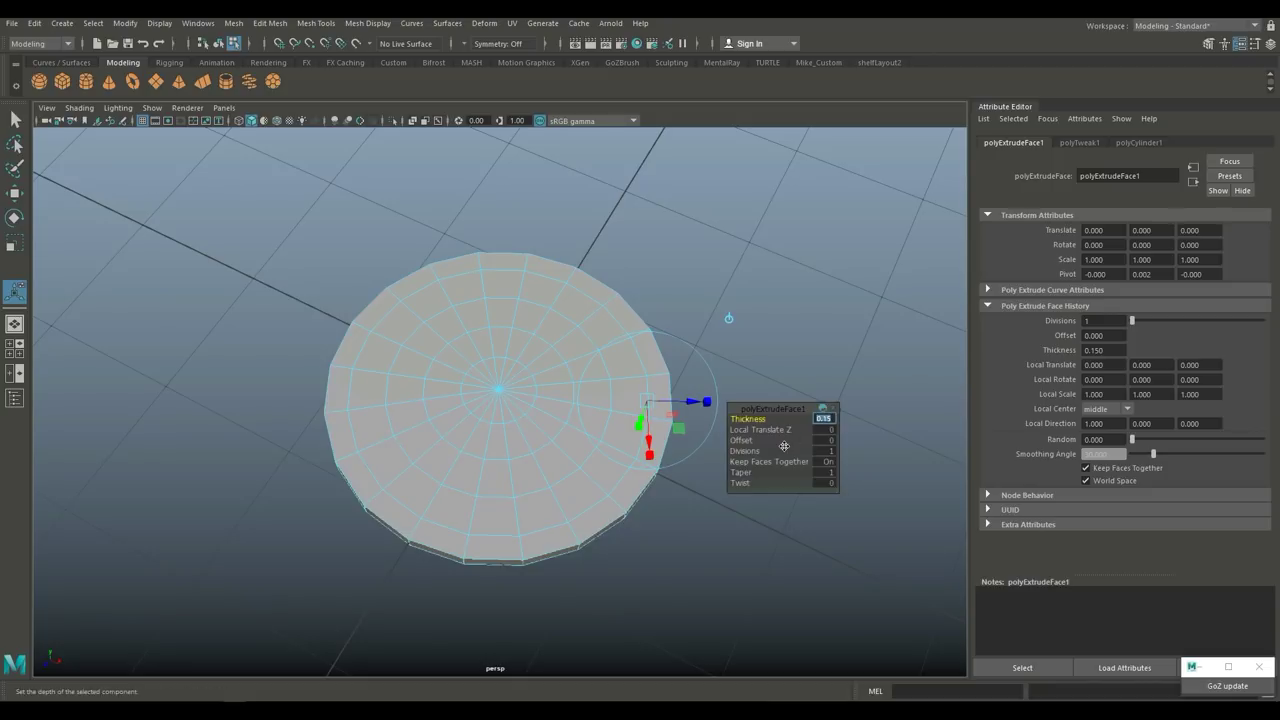
Step: Try offsets of 0.1 and -0.1 on the extruded side faces
click(826, 442)
text(0.1)
key(Return)
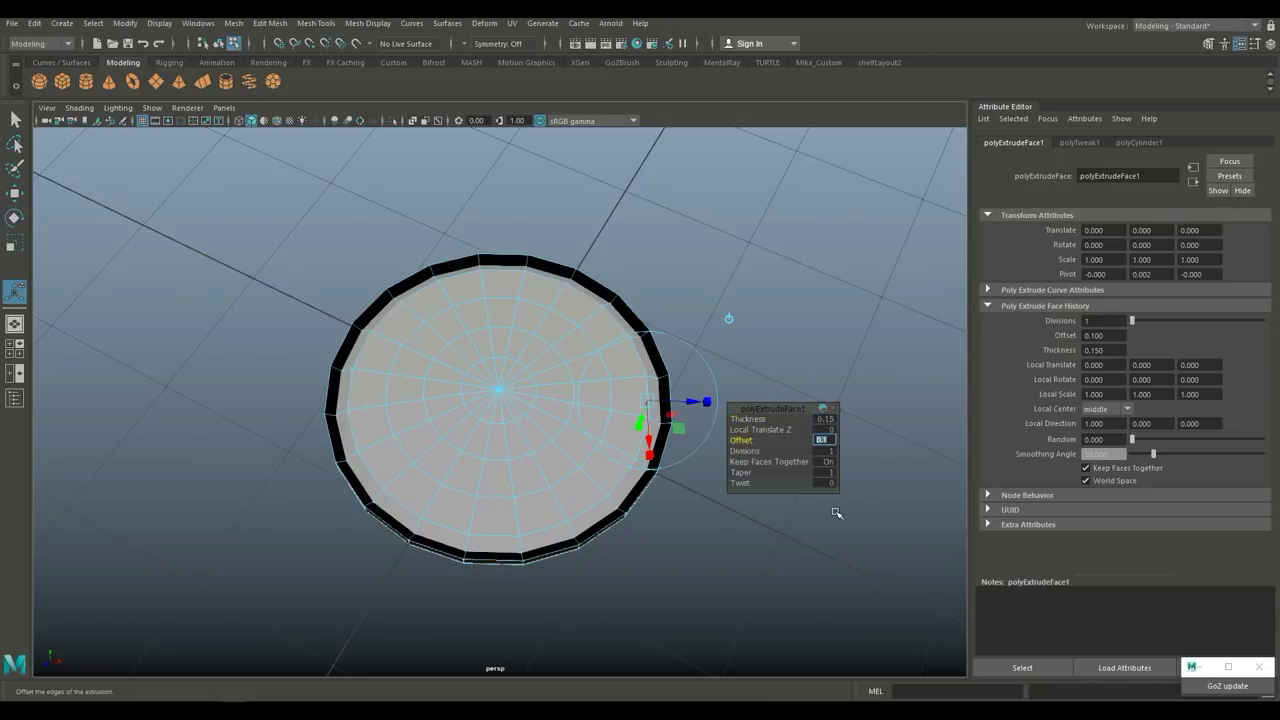
alt+drag(486, 631, 769, 530)
click(834, 441)
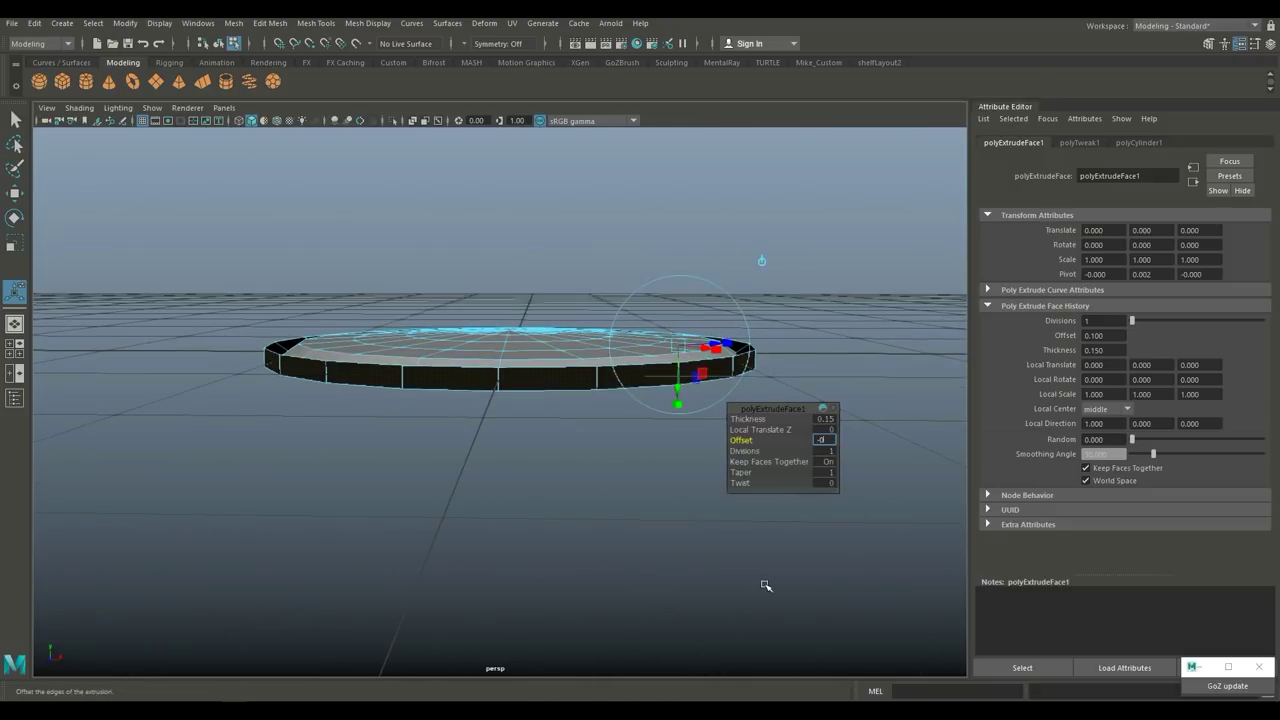
key(Return)
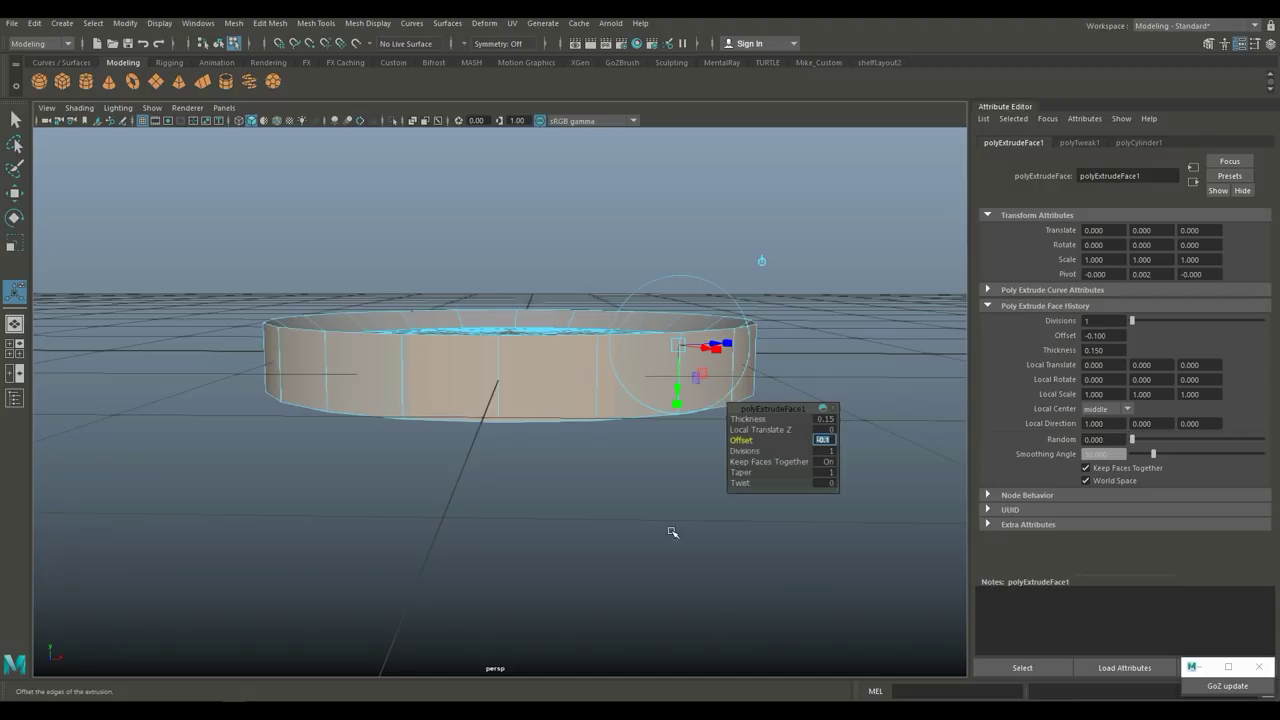
Step: Set the offset of the side face extrusion to -0.03
alt+drag(591, 537, 597, 554)
click(828, 442)
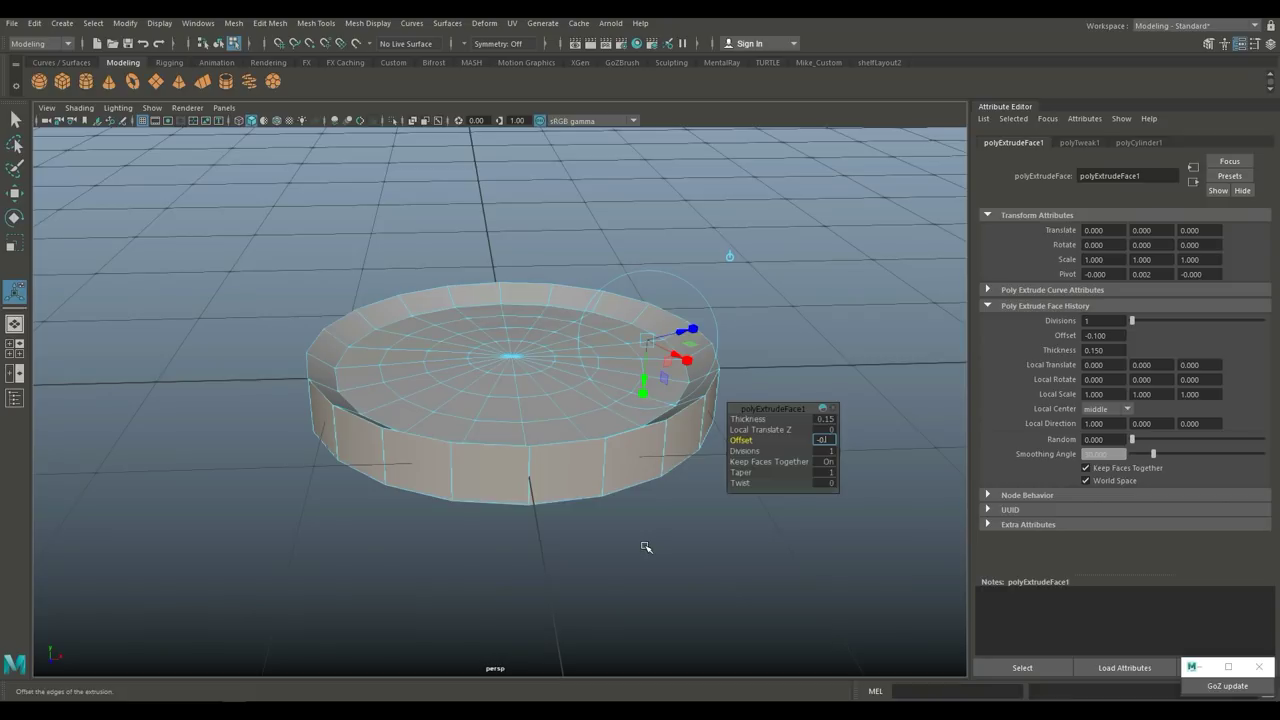
text(-0.03)
key(Return)
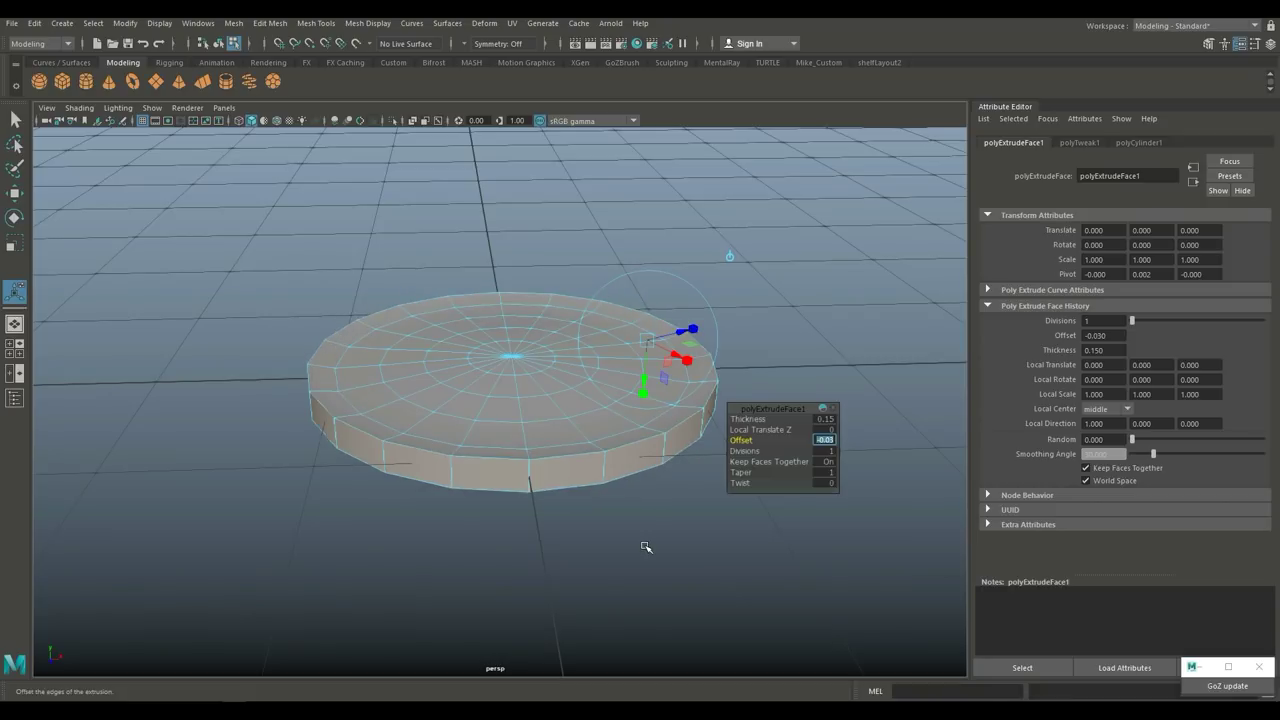
Step: Return to object mode and examine the disc's shape with smooth mesh preview
click(645, 525)
right_drag(580, 350, 700, 292)
click(682, 501)
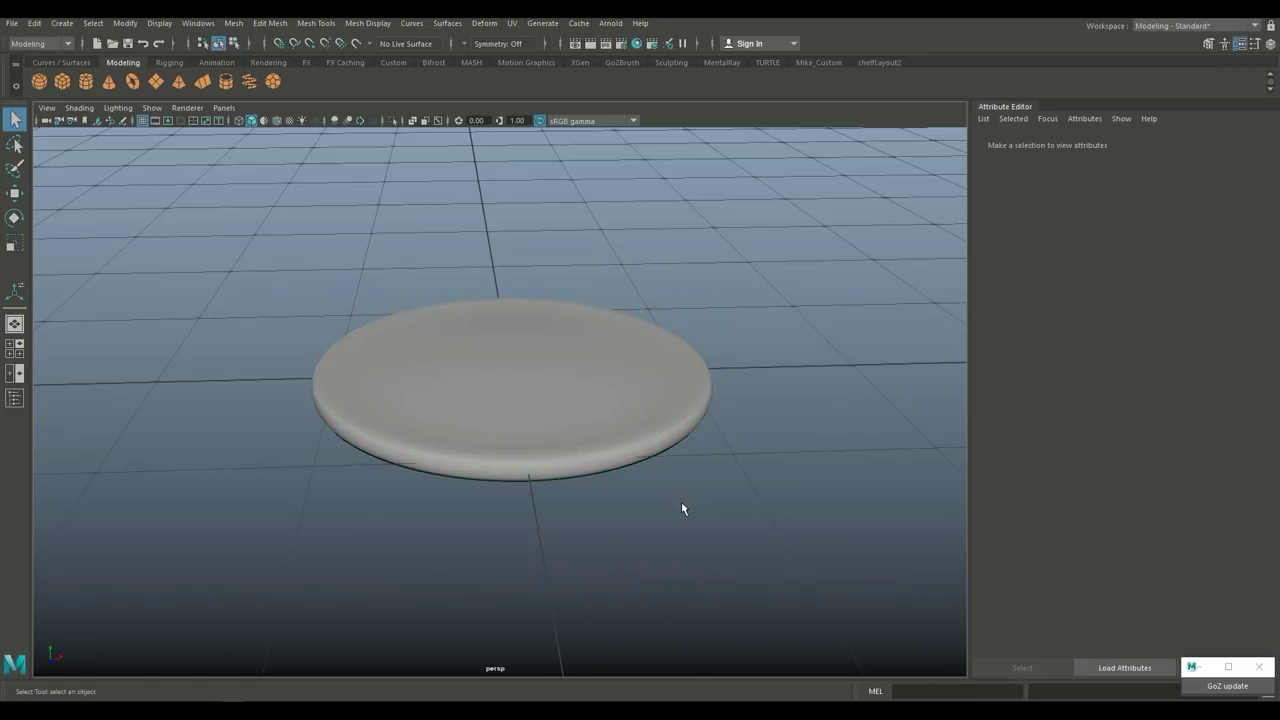
scroll(681, 506, down, 3)
mouse_move(681, 506)
alt+mouse_down()
mouse_move(689, 486)
mouse_move(691, 510)
alt+mouse_up()
scroll(695, 518, up, 3)
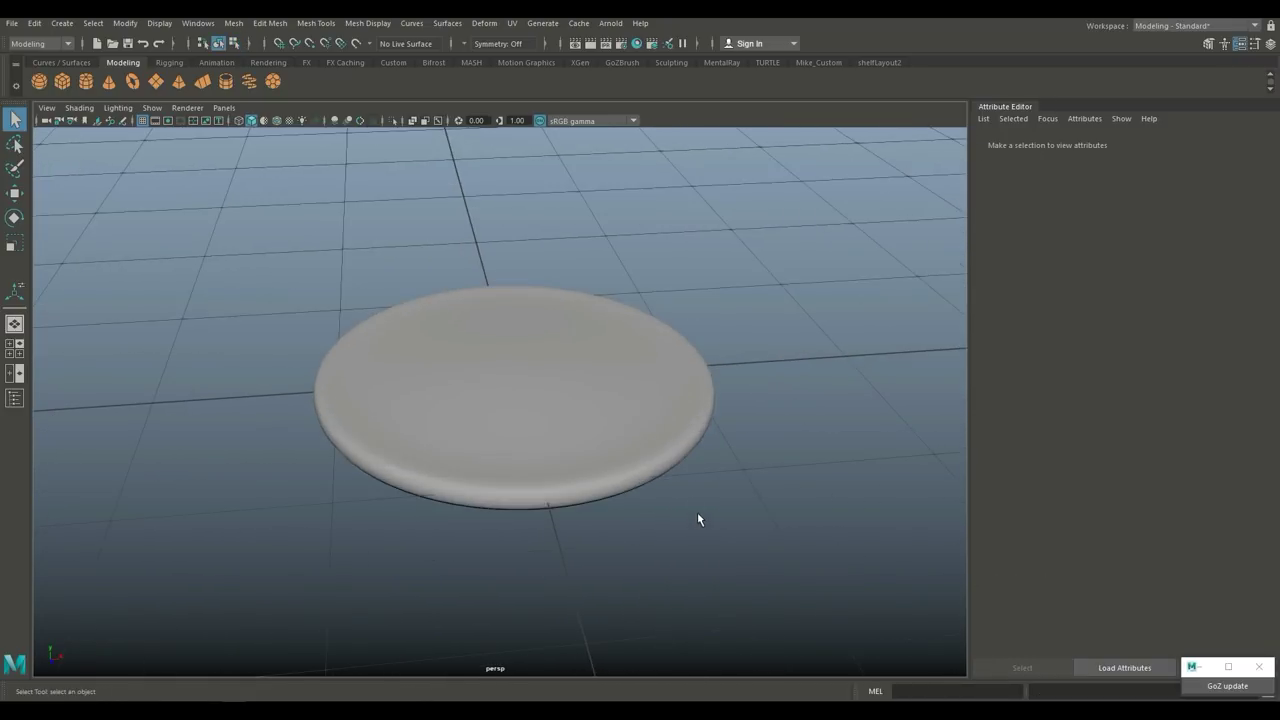
Step: Turn off the smooth preview and bevel the edge loop just inside the disc's top rim with a fraction of 0.1
click(692, 429)
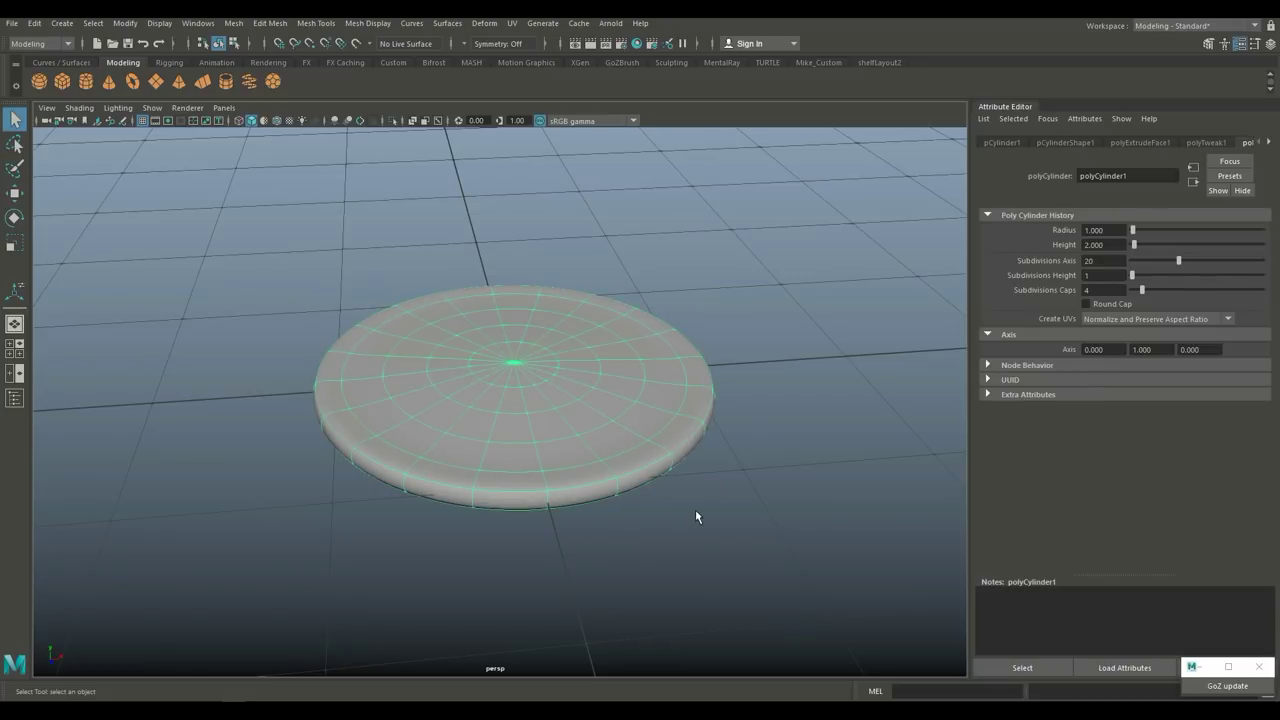
key(1)
scroll(740, 490, up, 5)
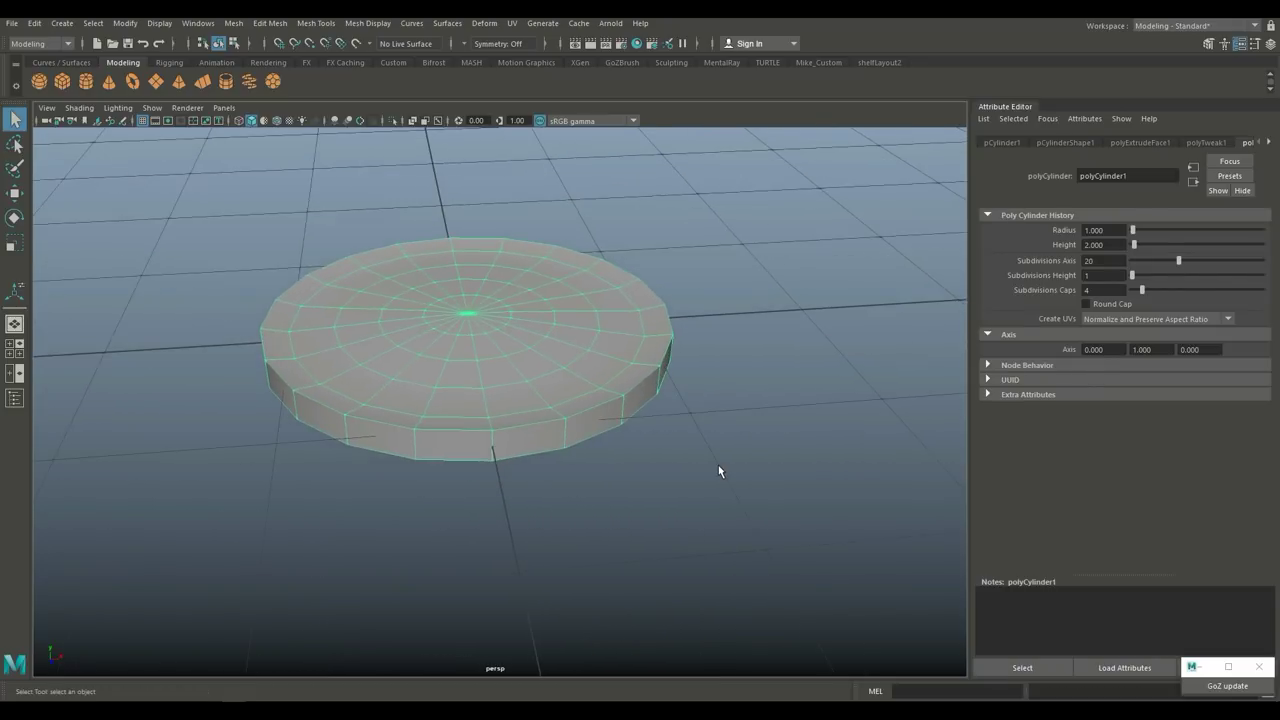
right_click(705, 280)
click(706, 236)
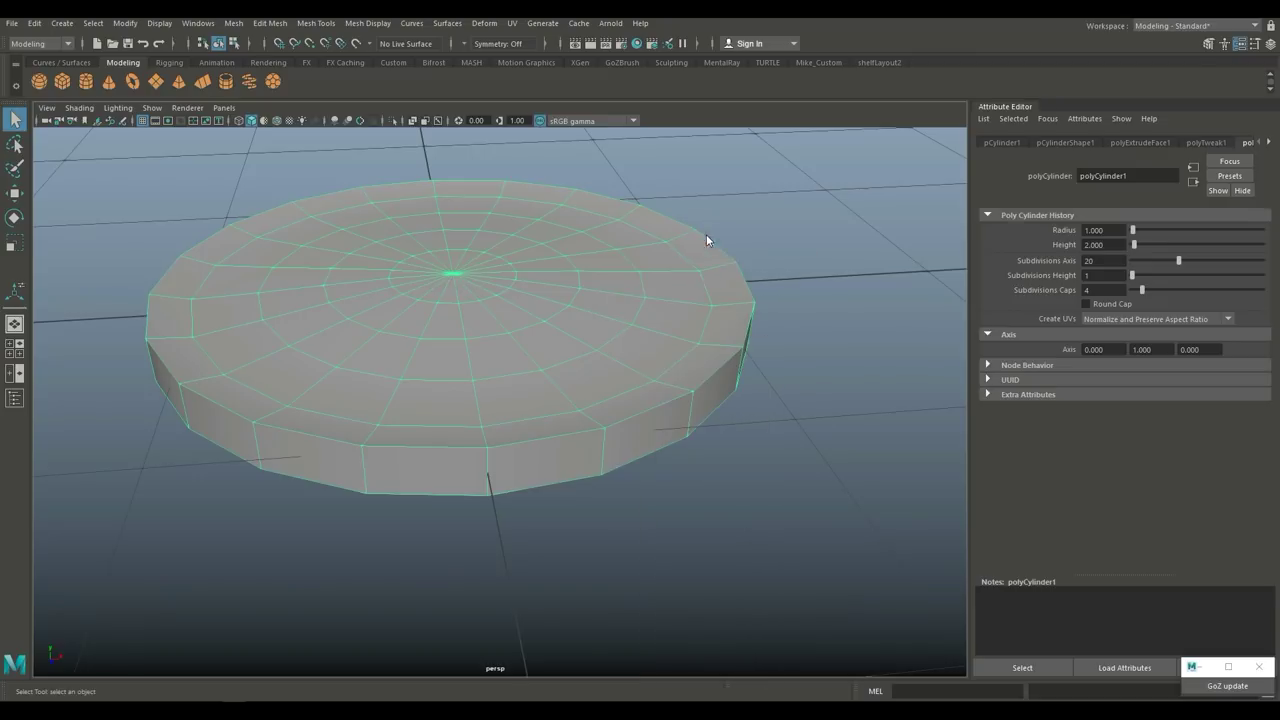
click(695, 267)
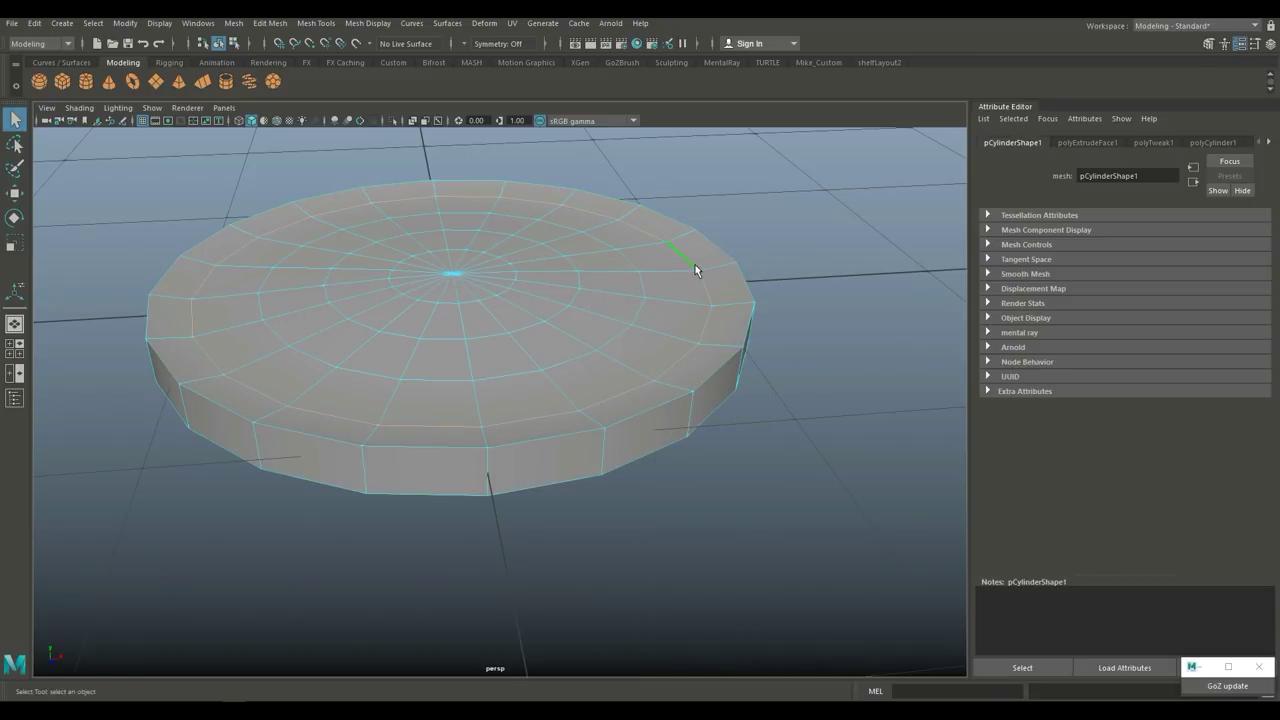
click(267, 25)
click(283, 70)
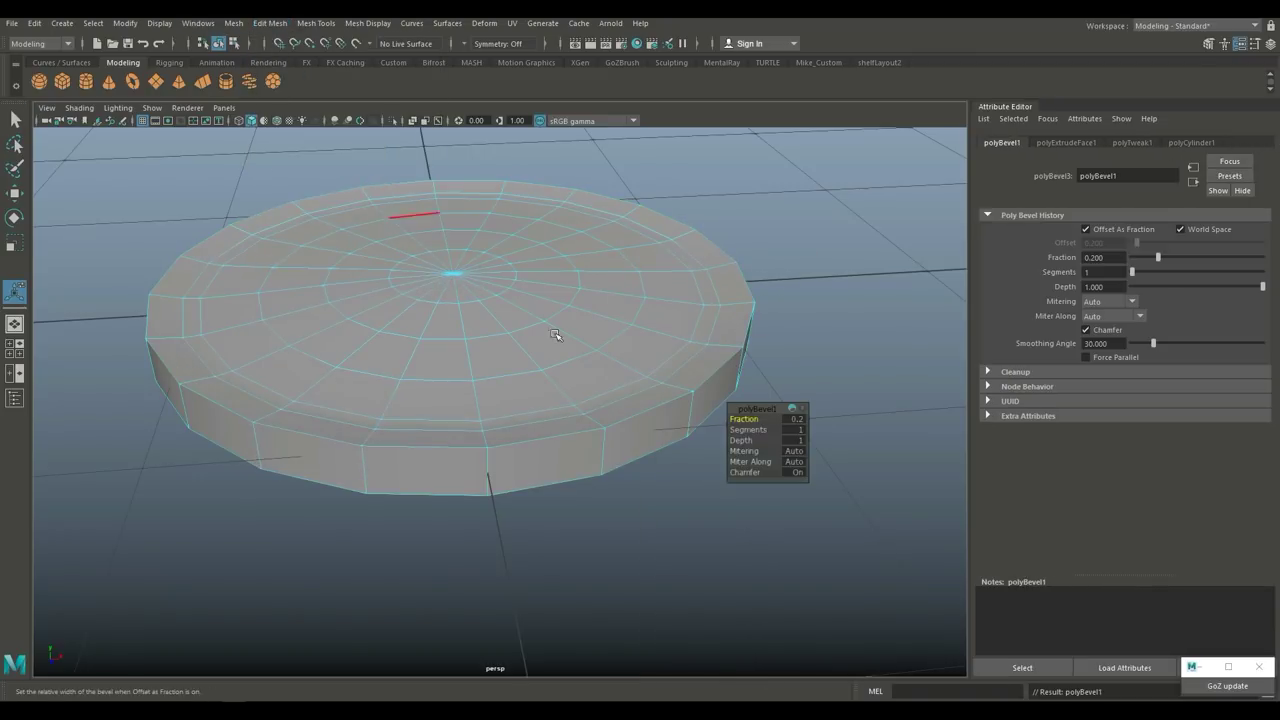
click(797, 421)
text(0.1)
key(Return)
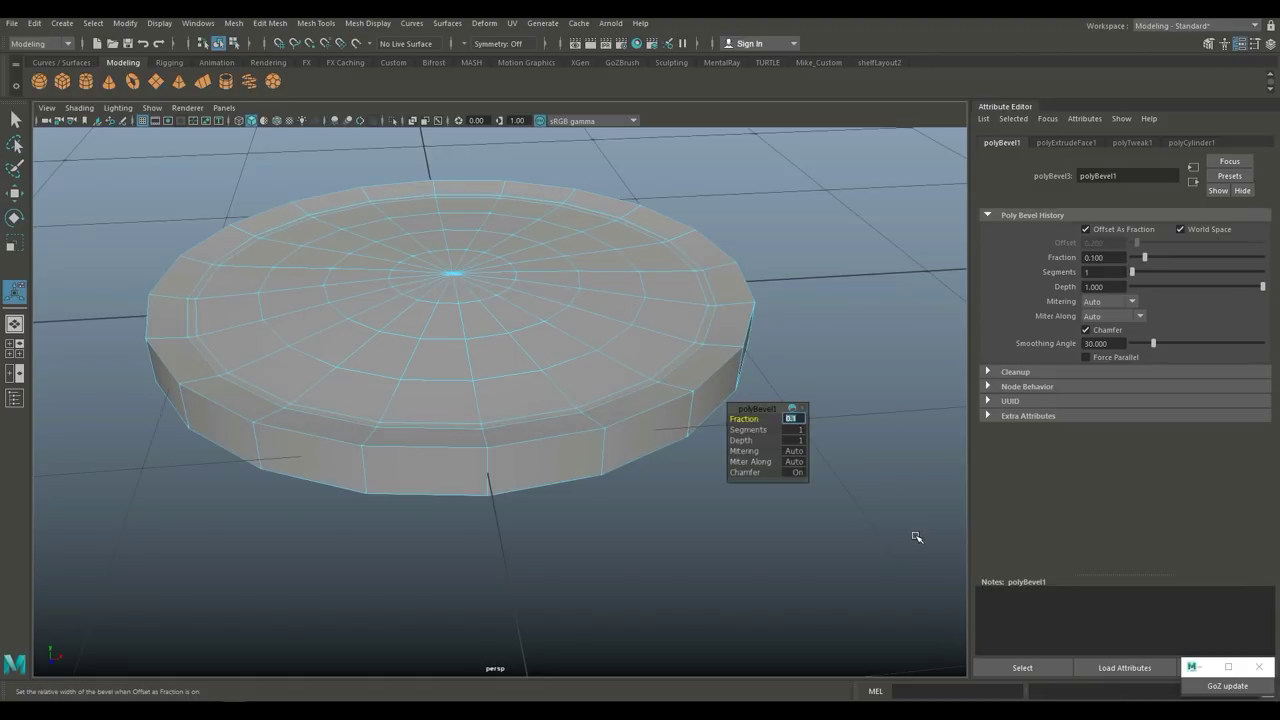
Step: Switch back to object mode, turn on smooth mesh preview and check the bevelled disc's side profile
click(780, 266)
right_drag(731, 297, 775, 272)
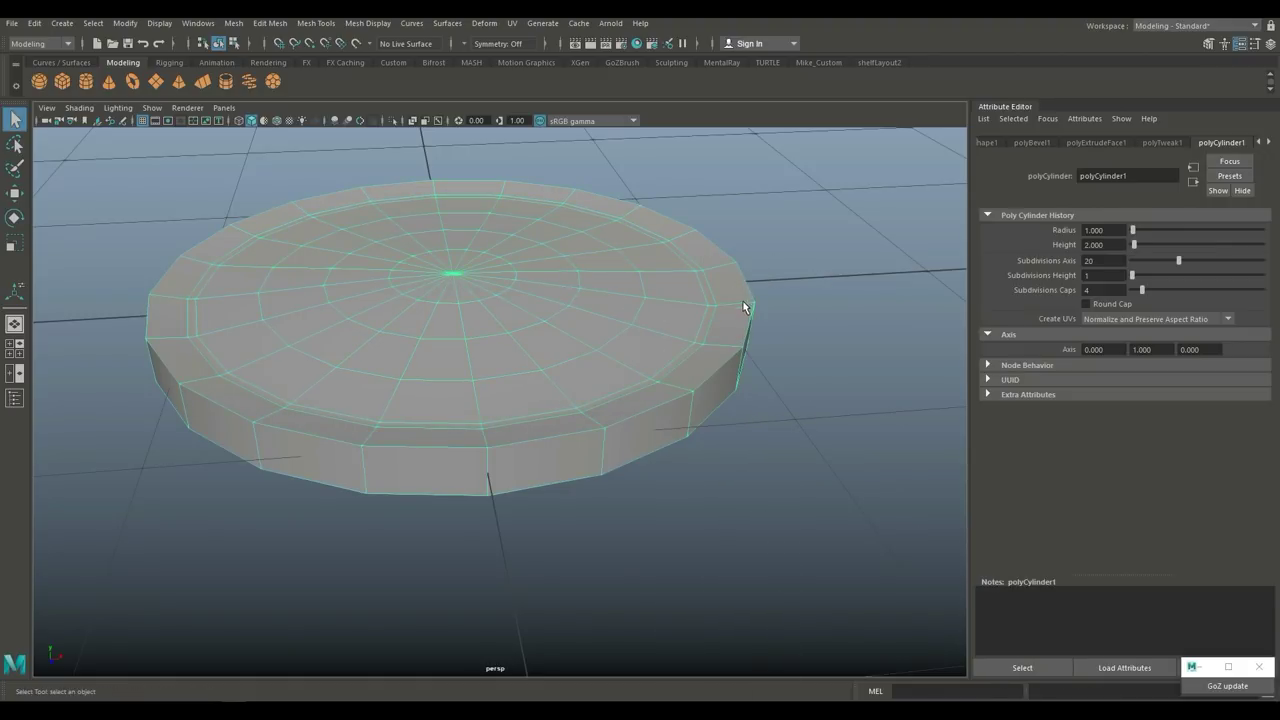
key(3)
click(760, 375)
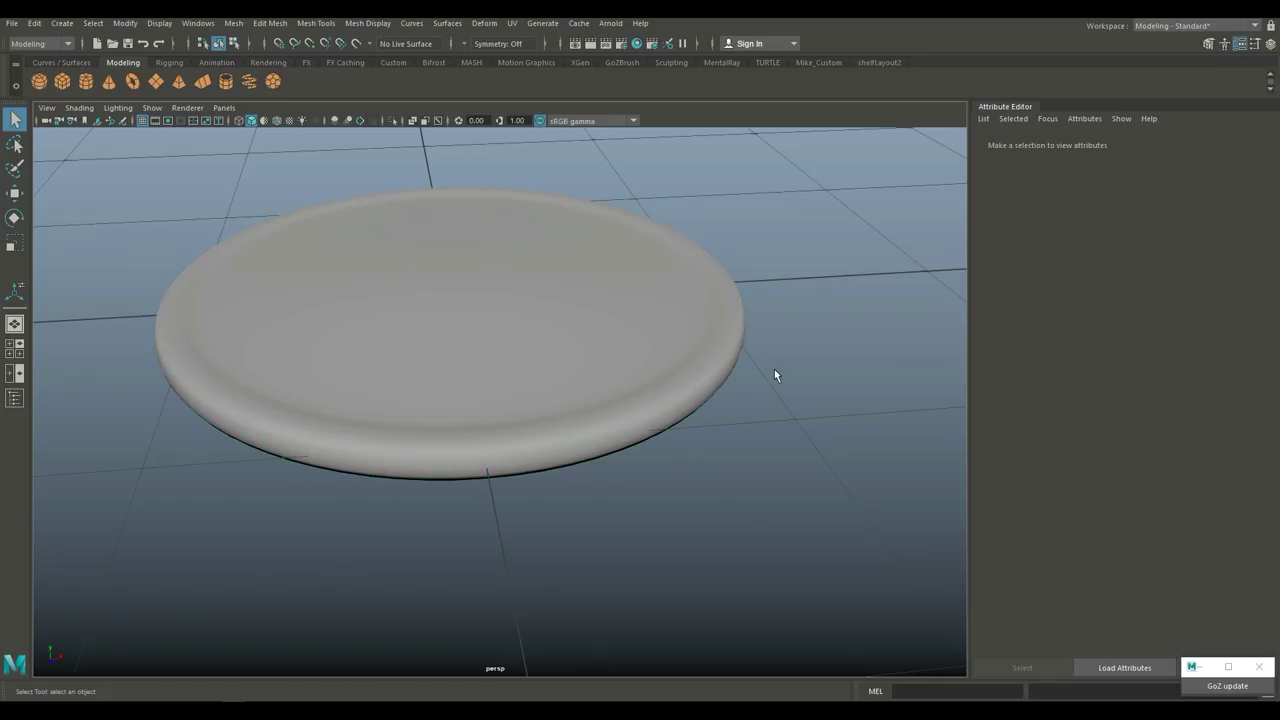
scroll(774, 369, down, 3)
alt+drag(635, 470, 514, 400)
scroll(558, 490, up, 2)
click(528, 374)
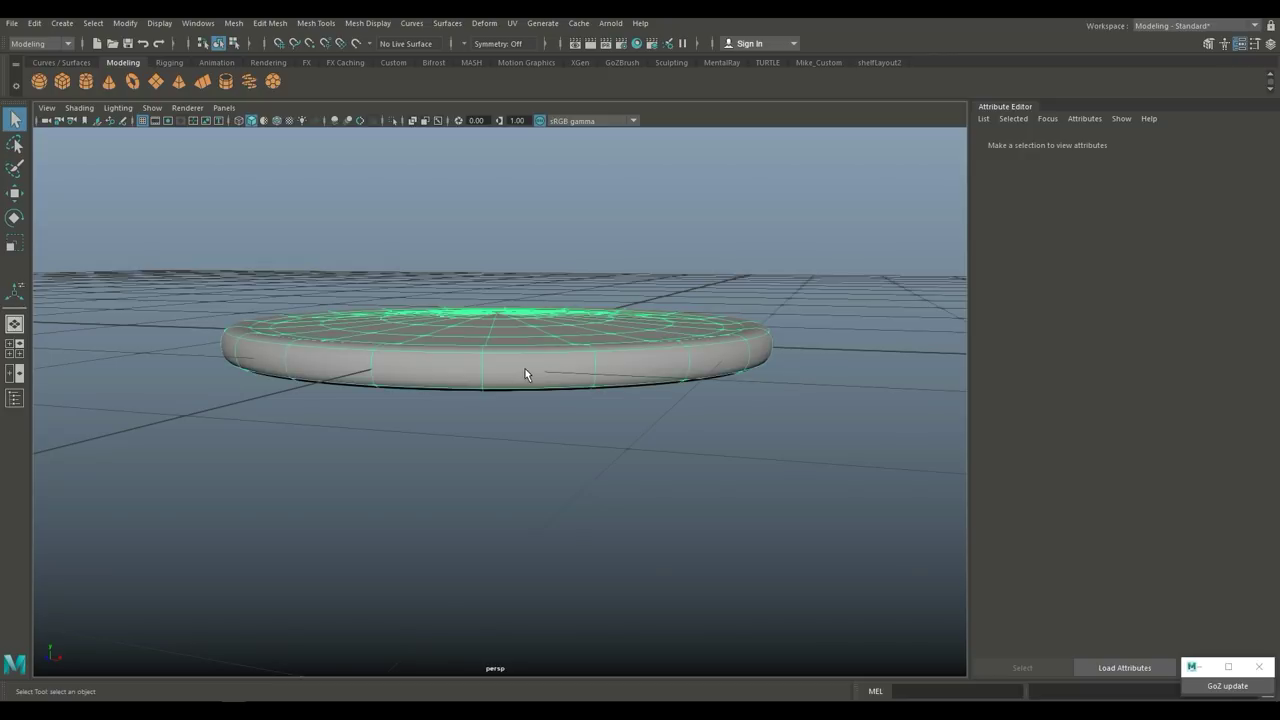
Step: Turn off the disc's smooth preview and configure the Insert Edge Loop tool for multiple edge loops with 2 loops
scroll(614, 469, up, 1)
key(1)
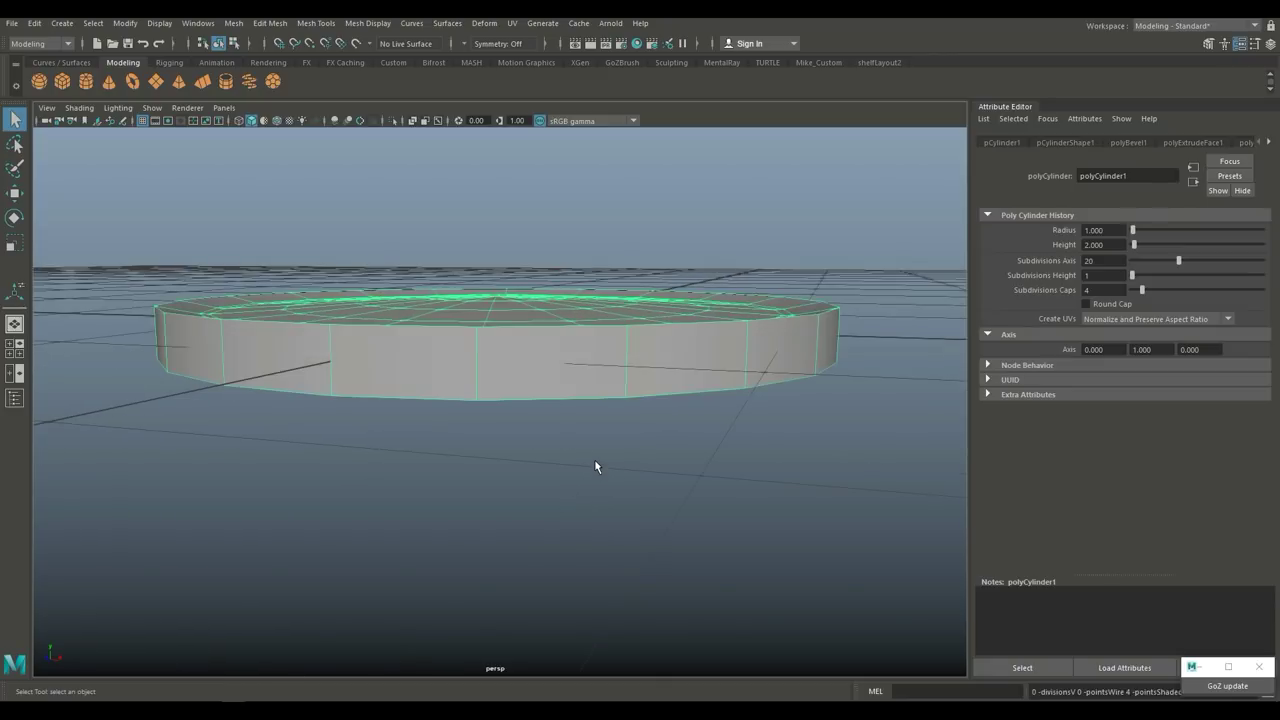
alt+drag(554, 437, 500, 357)
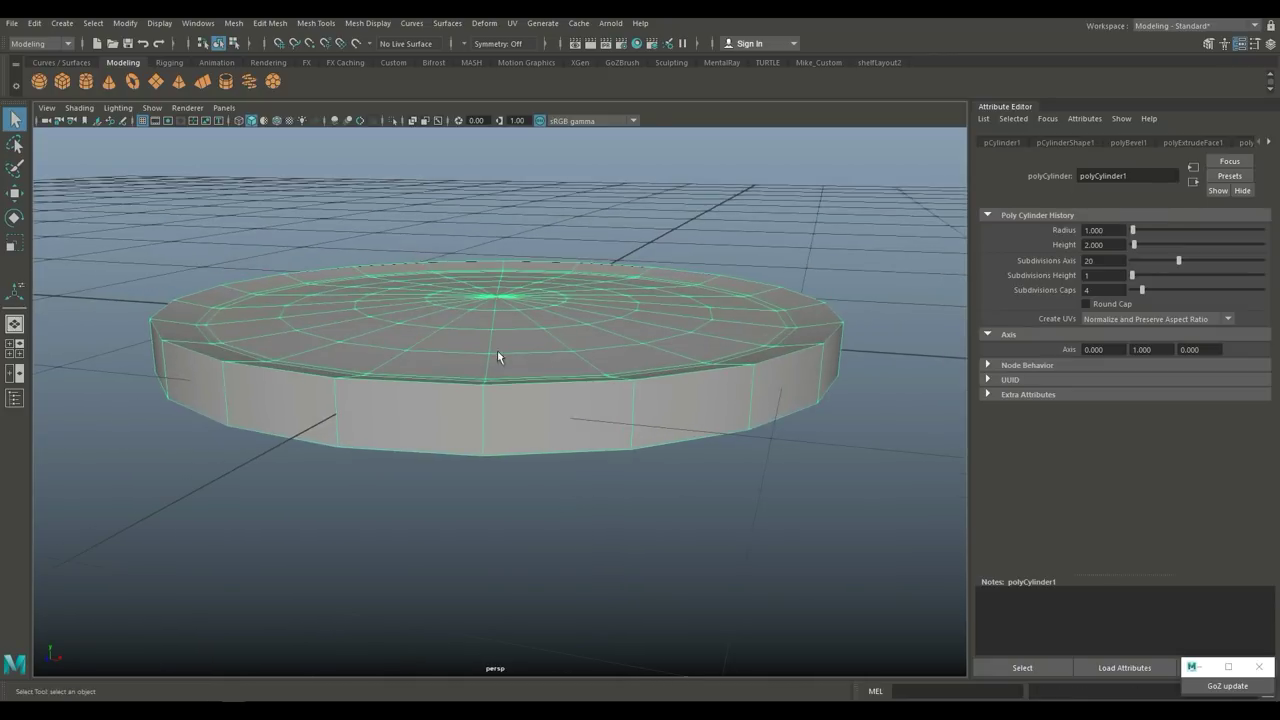
click(271, 22)
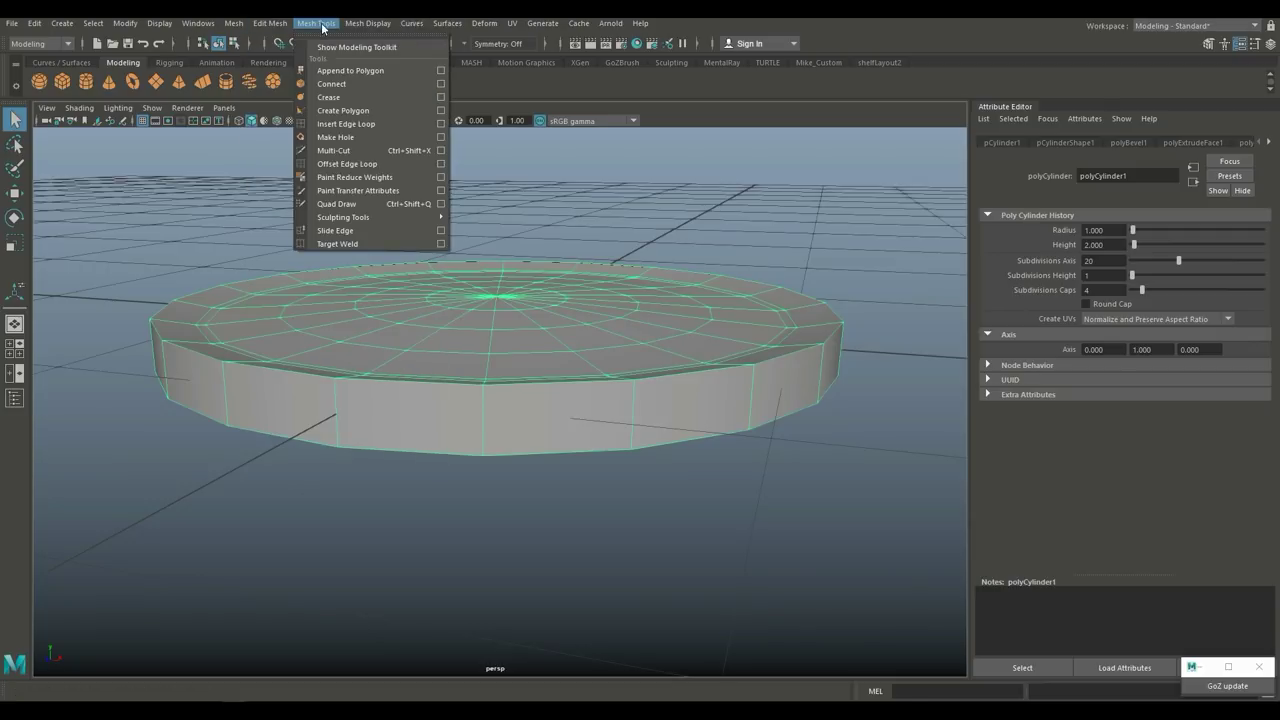
click(441, 123)
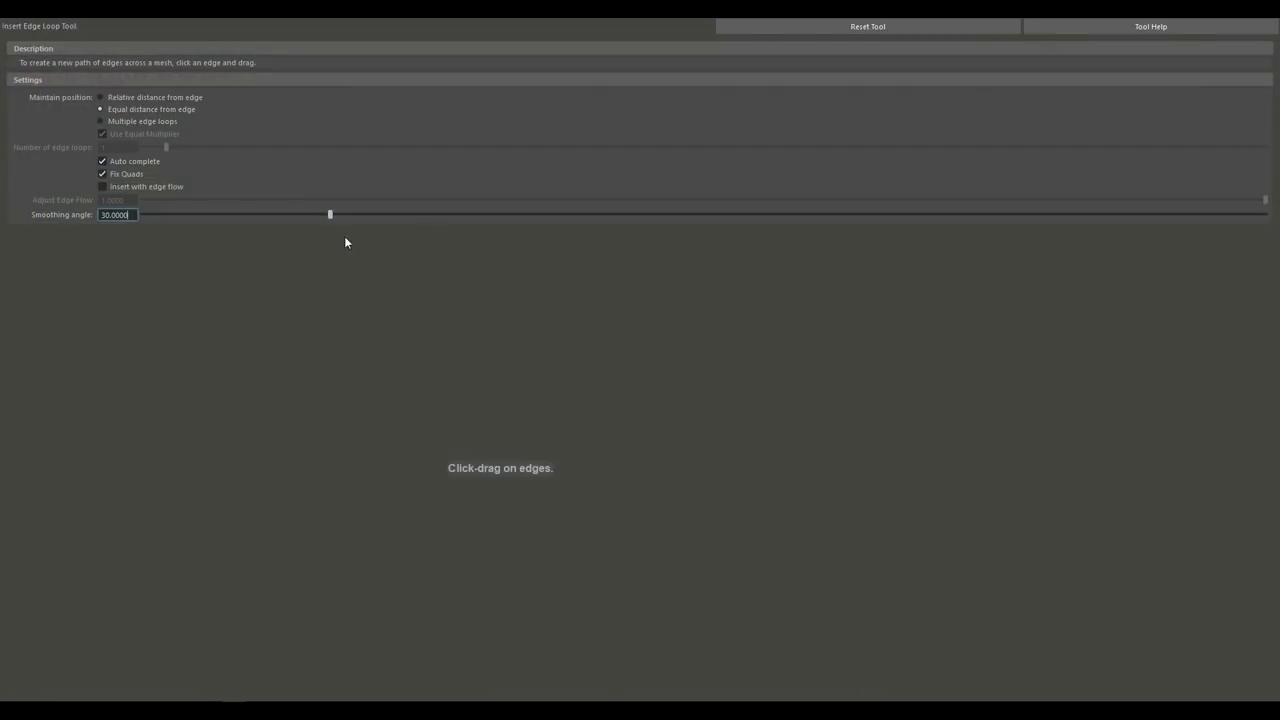
click(101, 122)
click(103, 147)
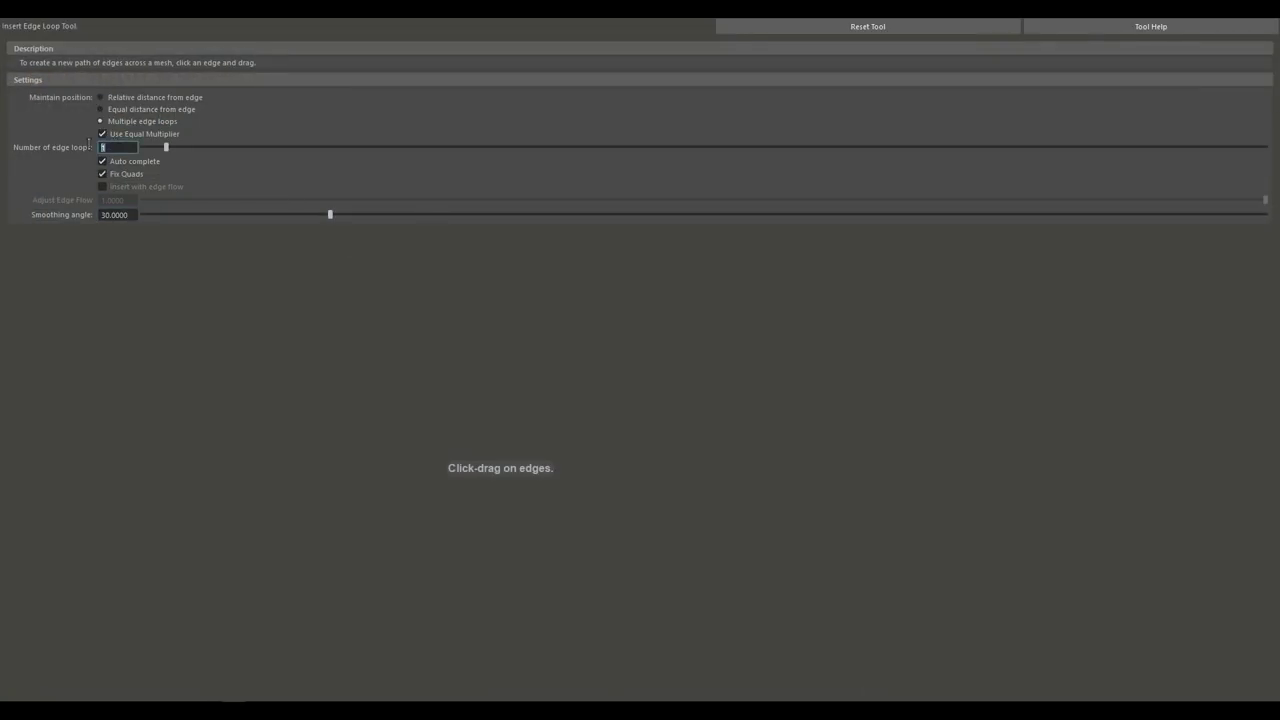
text(2)
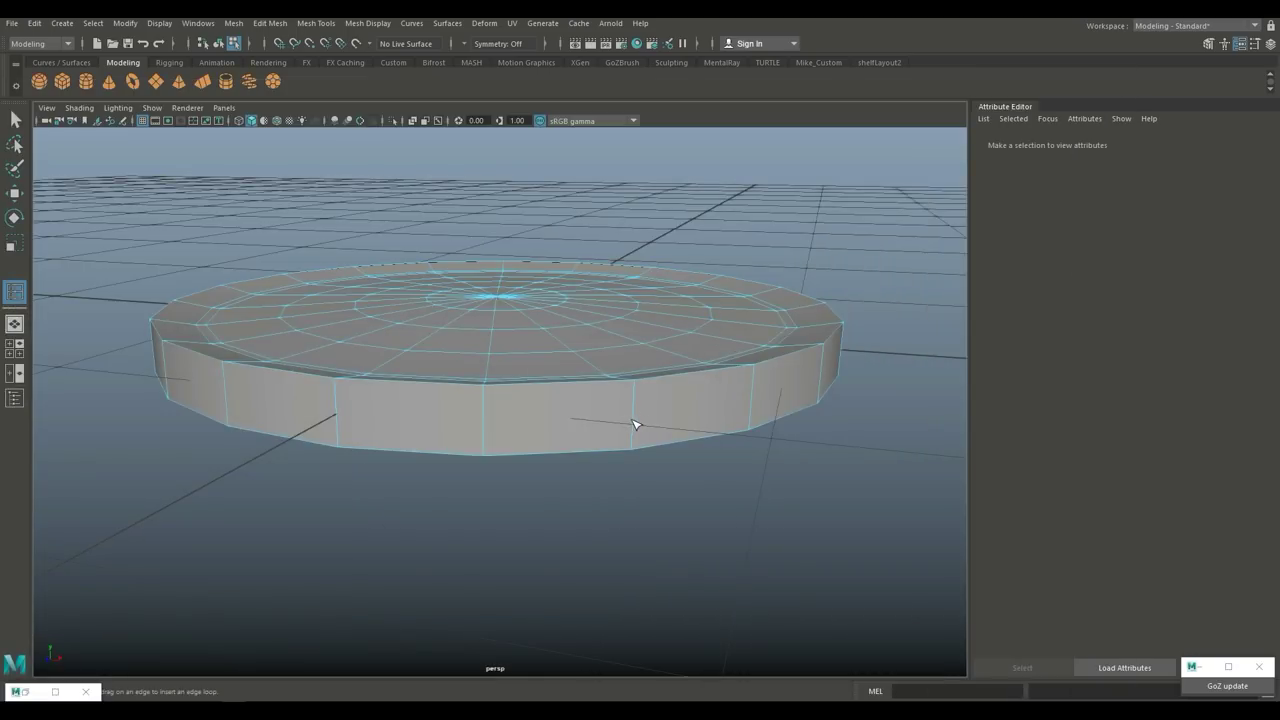
Step: Insert two edge loops around the disc's side wall, scale them apart vertically toward its upper and lower edges, and return to object mode
click(634, 424)
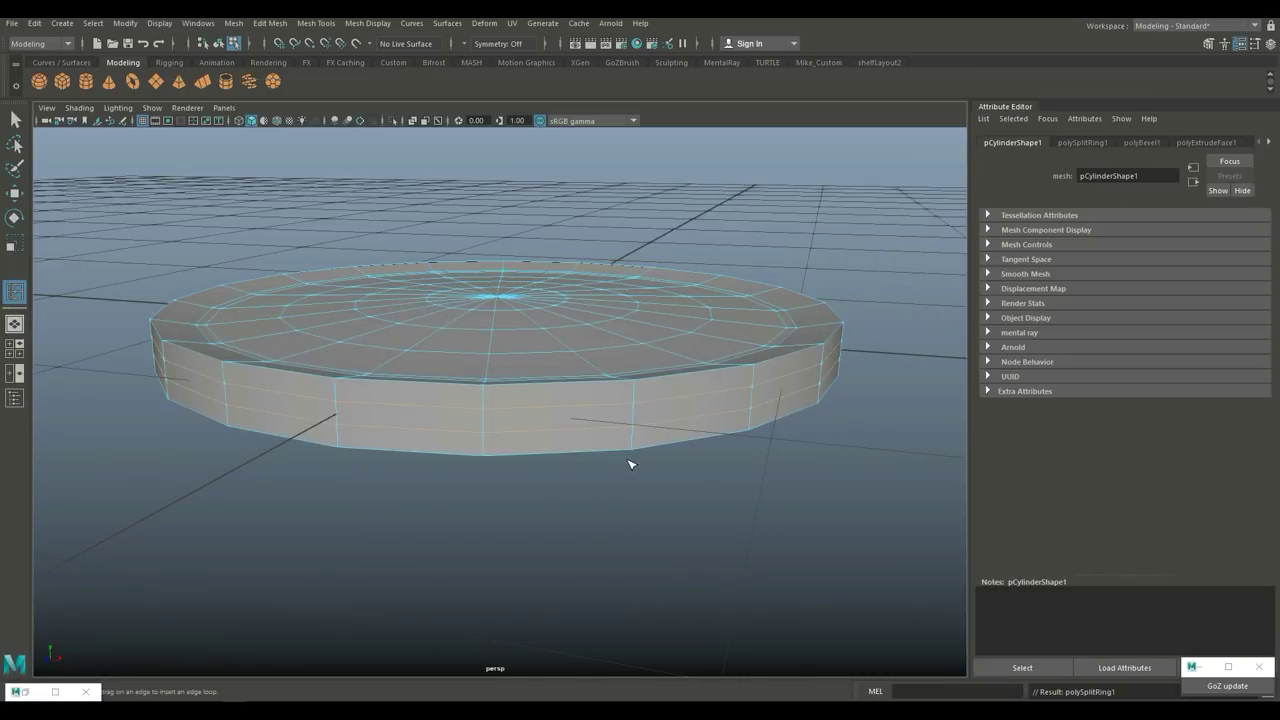
key(r)
drag(494, 270, 508, 176)
key(q)
right_drag(729, 310, 792, 291)
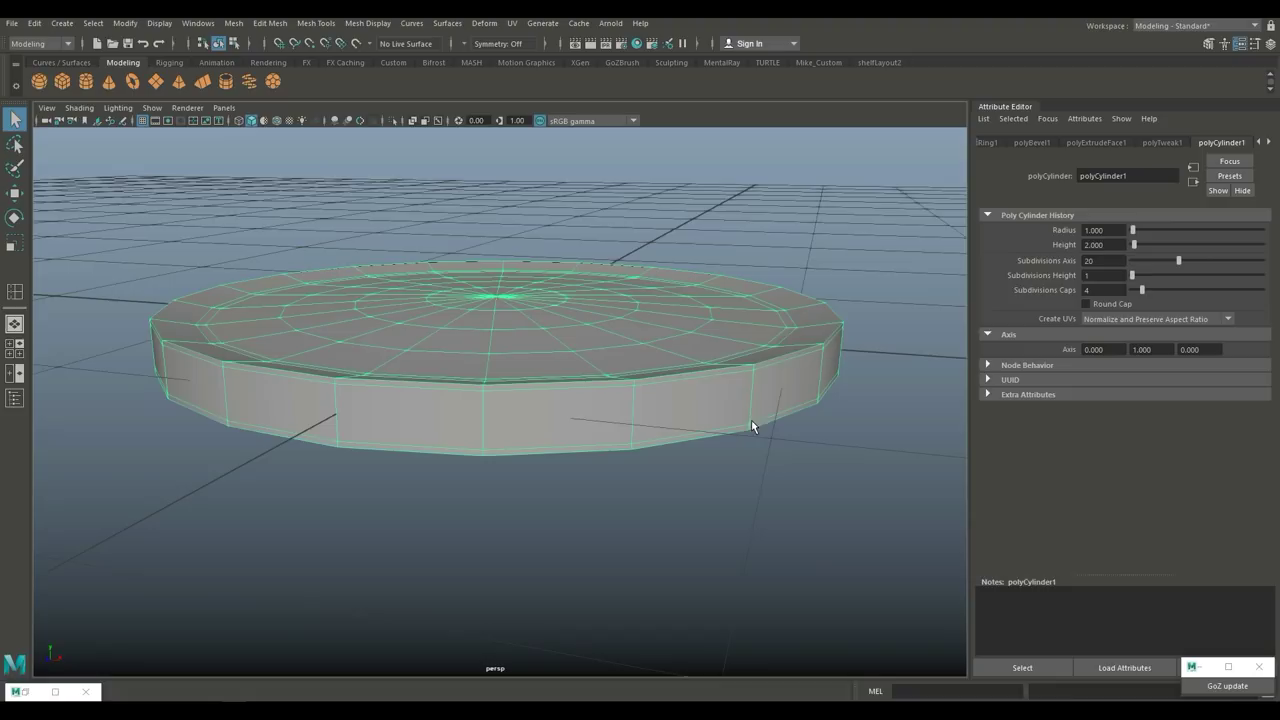
Step: Examine the disc's edge flow from above, from the side and on its underside
click(759, 510)
alt+drag(759, 510, 757, 506)
alt+right_drag(757, 506, 743, 506)
mouse_move(743, 506)
alt+mouse_down()
mouse_move(691, 551)
mouse_move(666, 449)
mouse_move(666, 469)
mouse_move(746, 537)
mouse_move(750, 502)
alt+mouse_up()
key(r)
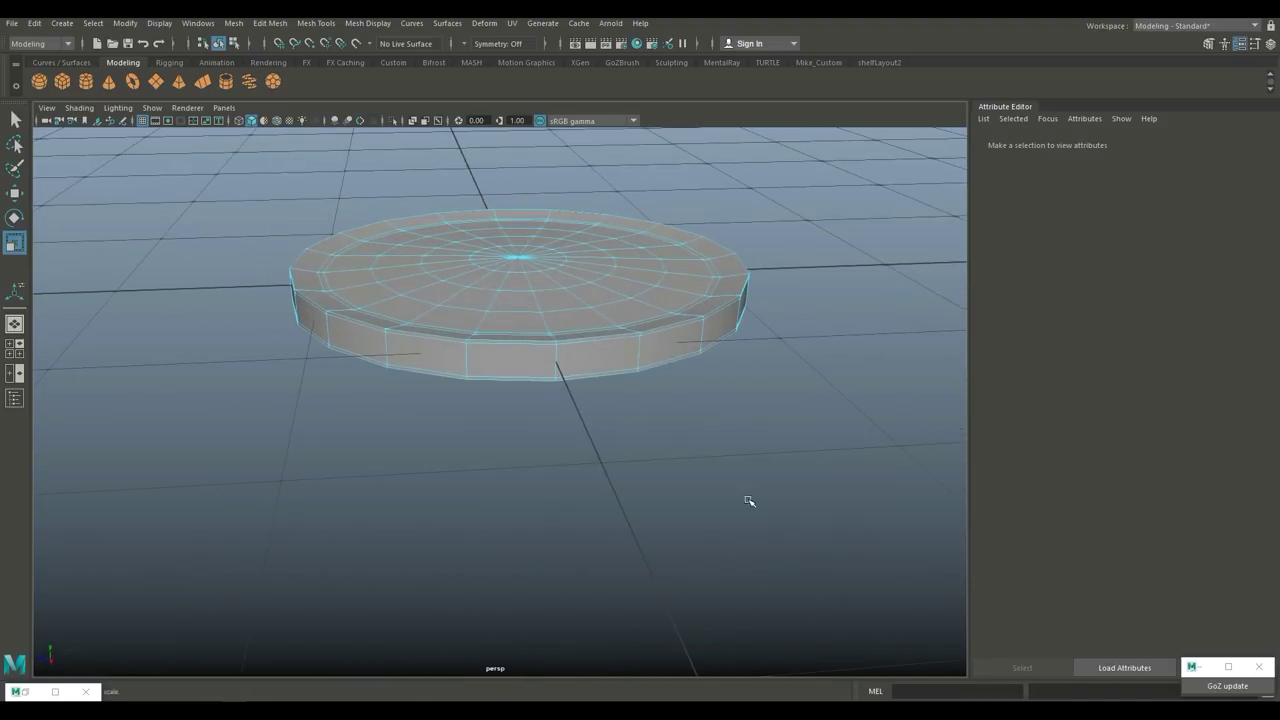
alt+right_drag(749, 501, 740, 491)
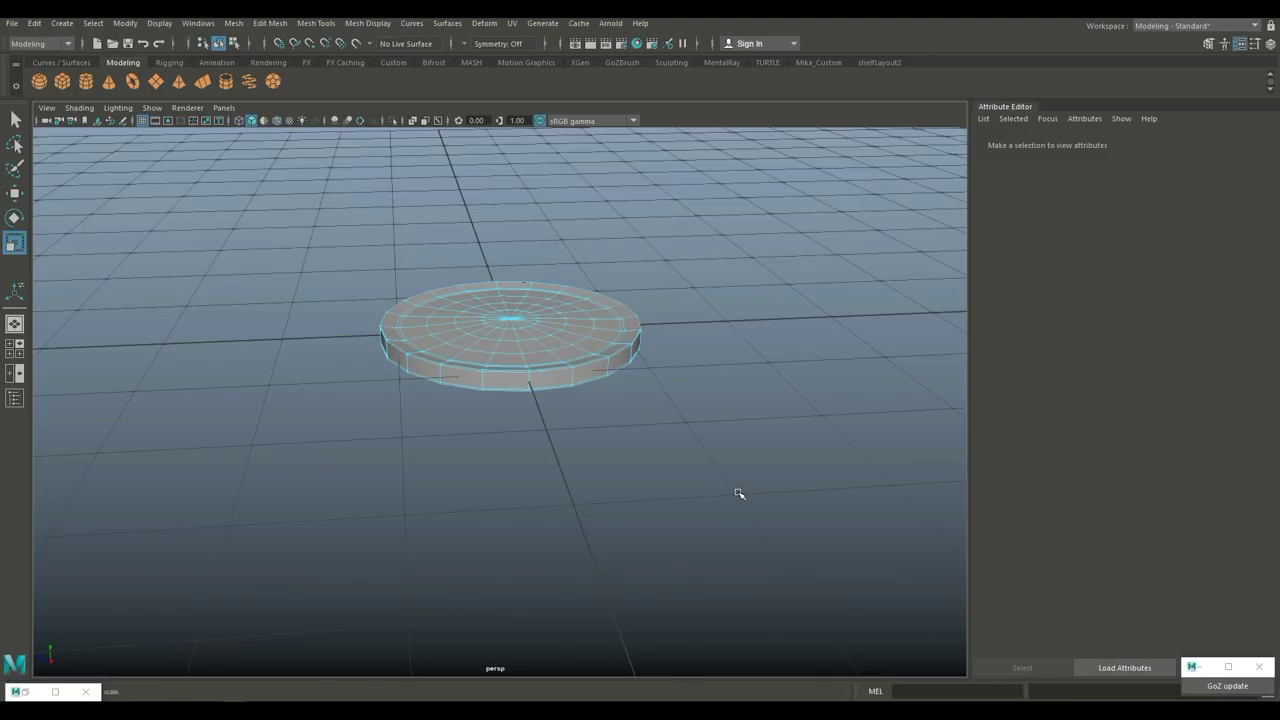
scroll(738, 493, up, 3)
alt+drag(737, 491, 754, 443)
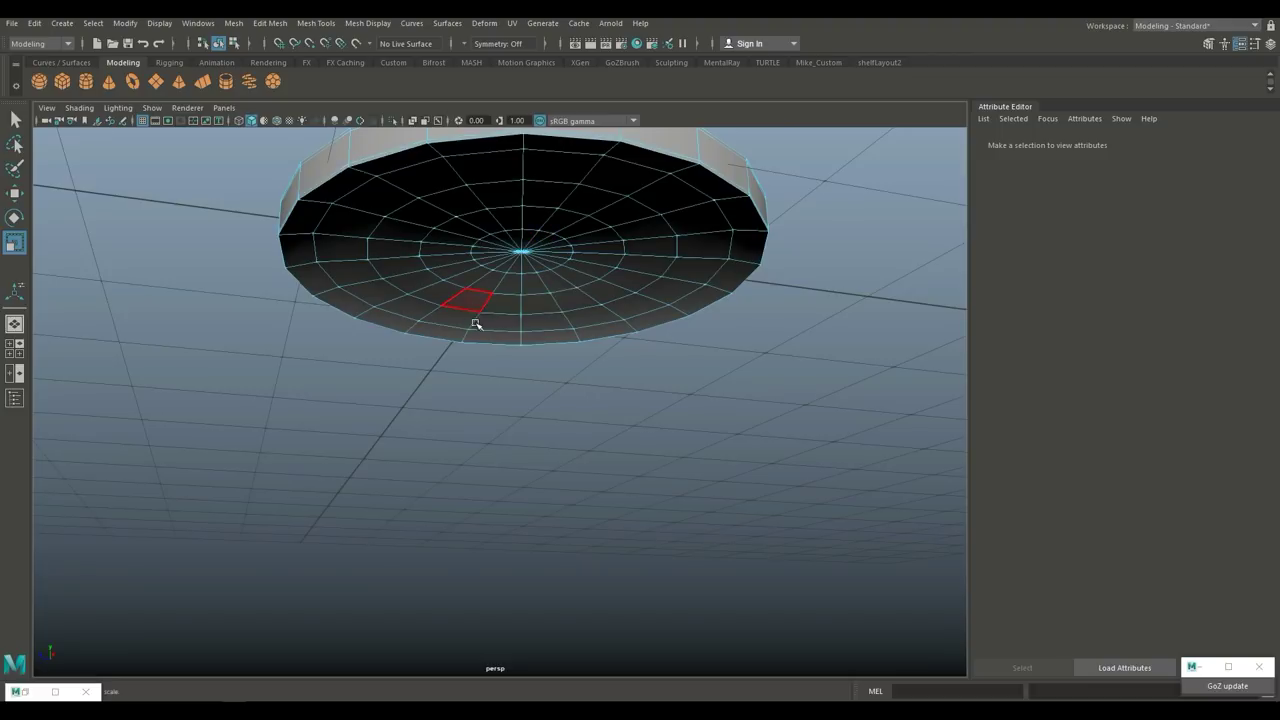
scroll(595, 383, up, 2)
mouse_move(589, 377)
alt+mouse_down()
mouse_move(583, 534)
mouse_move(580, 480)
alt+mouse_up()
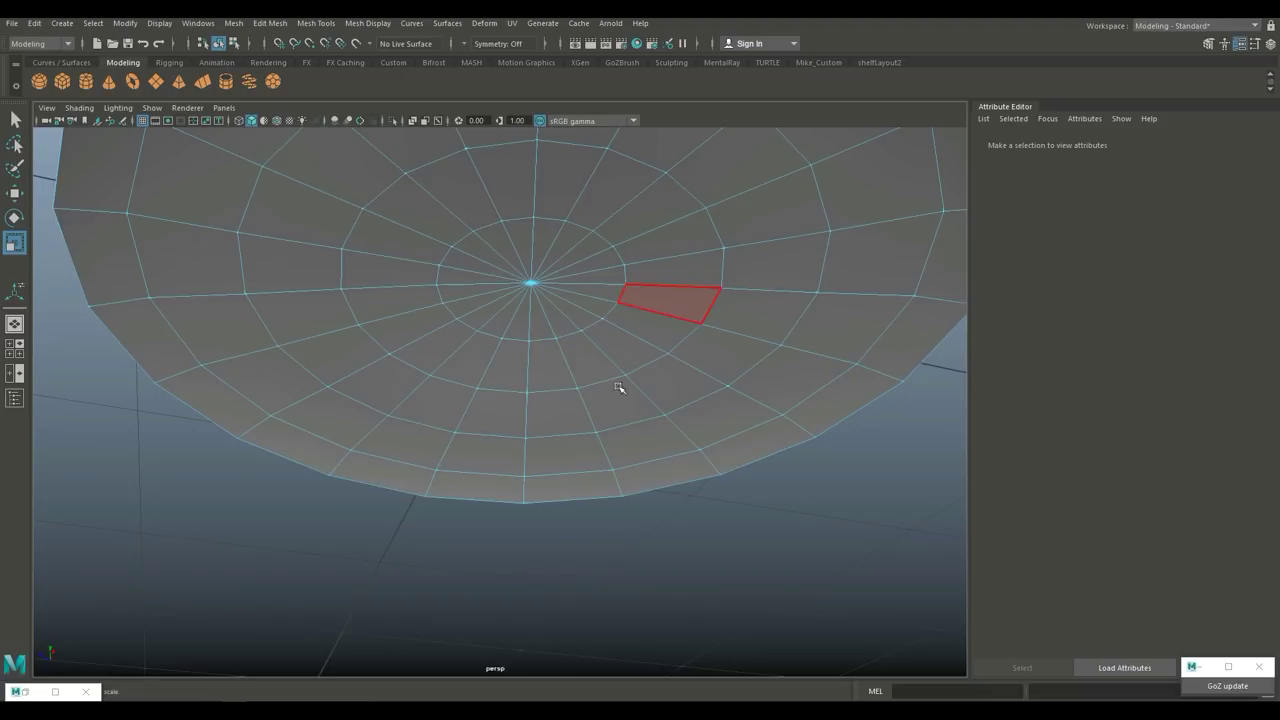
alt+drag(414, 357, 462, 393)
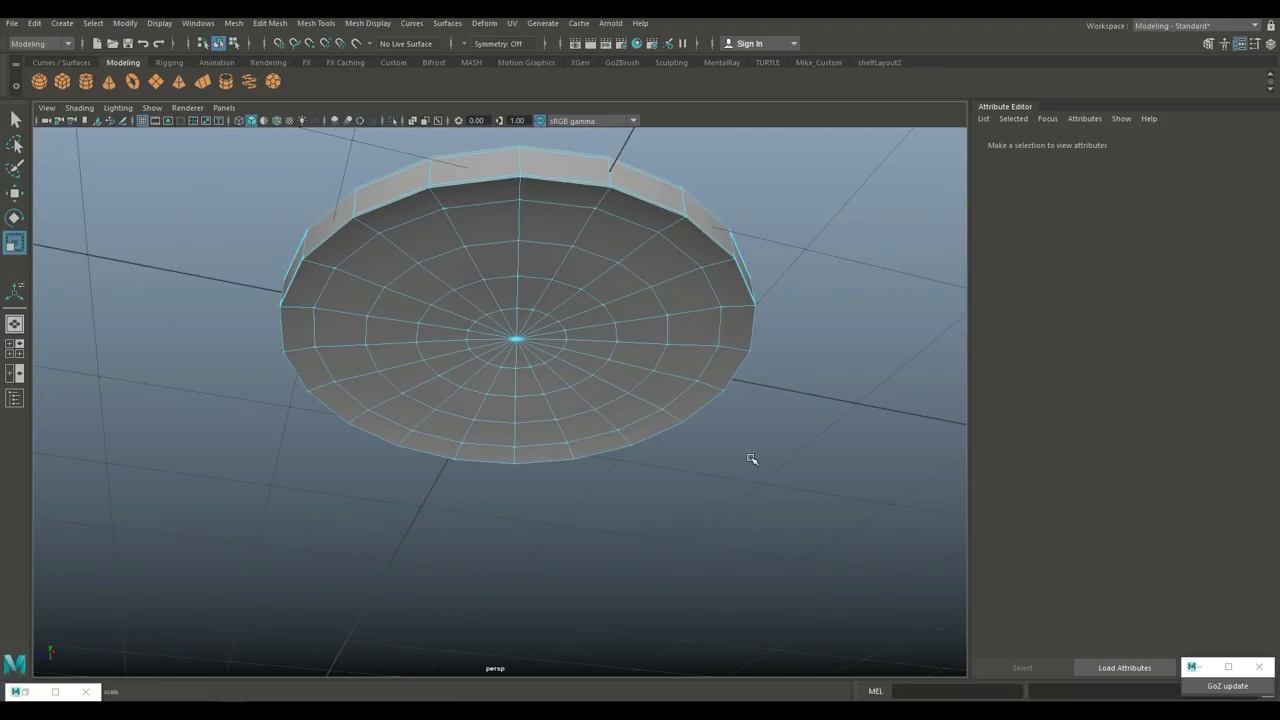
scroll(751, 457, down, 3)
scroll(751, 457, up, 2)
scroll(754, 452, up, 1)
alt+drag(754, 435, 686, 491)
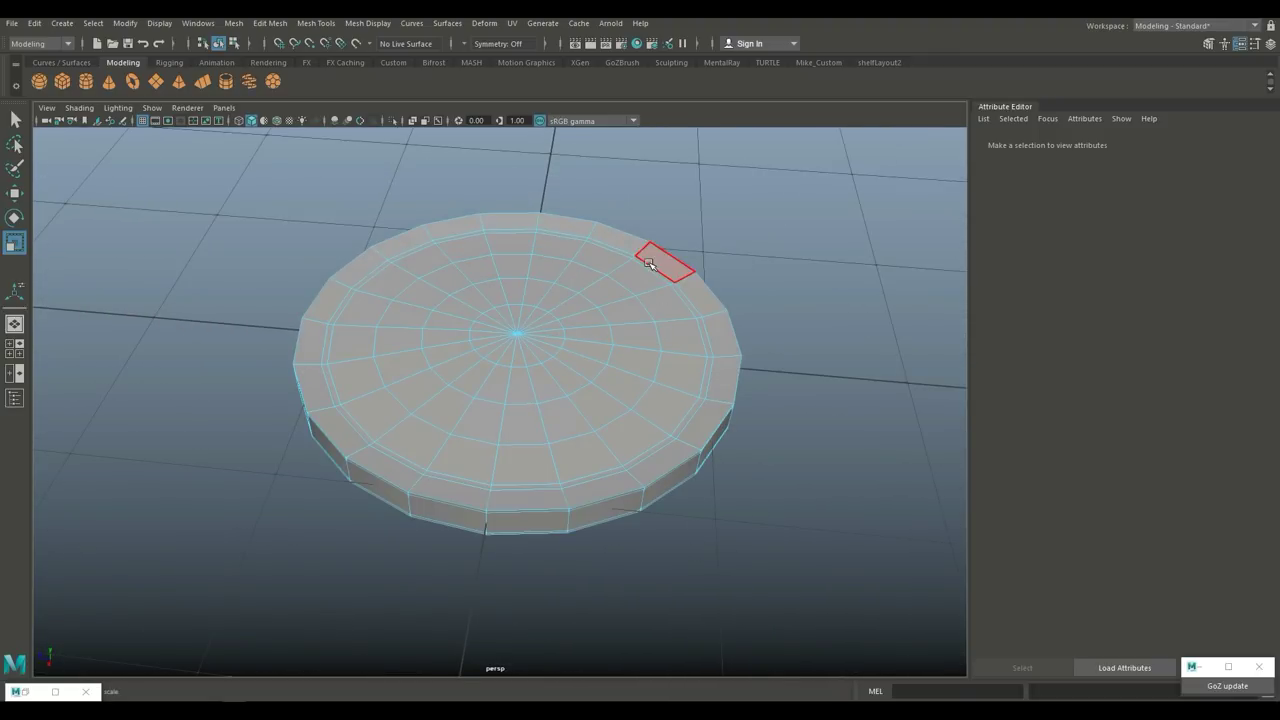
Step: Return to object mode, apply Smooth to the disc with 1 division and check its surface unselected
right_drag(648, 263, 674, 270)
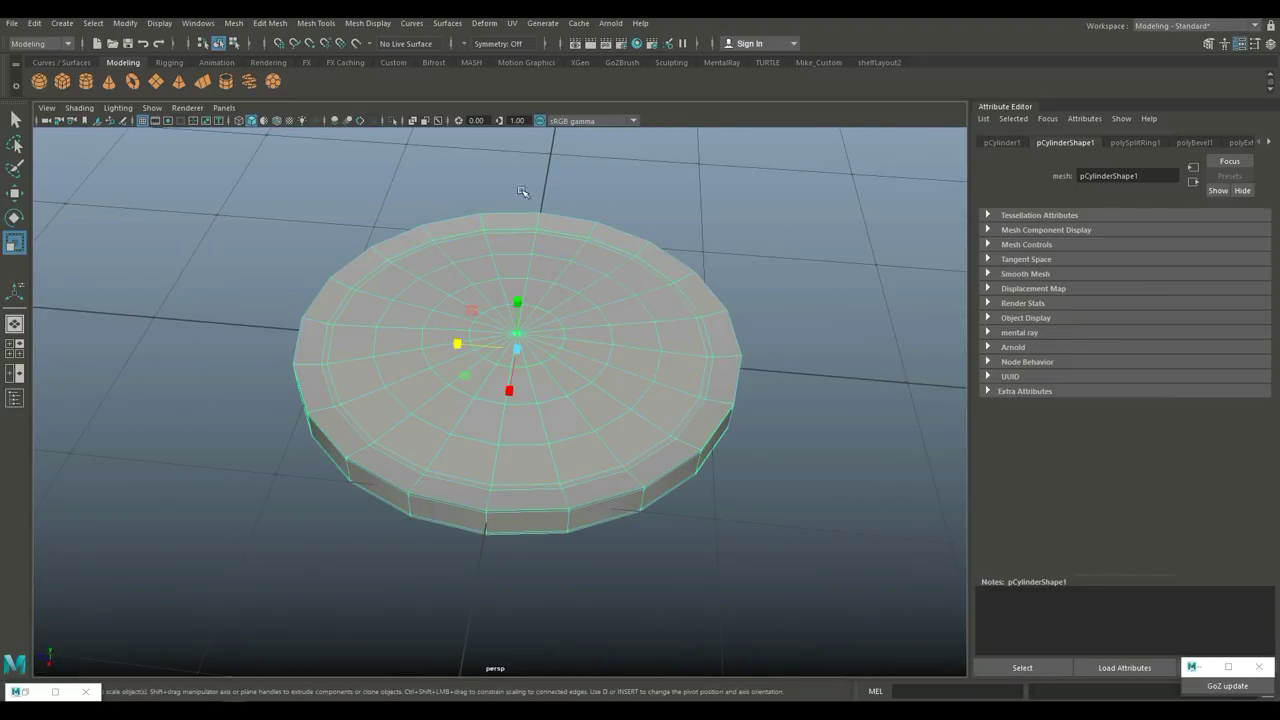
click(233, 24)
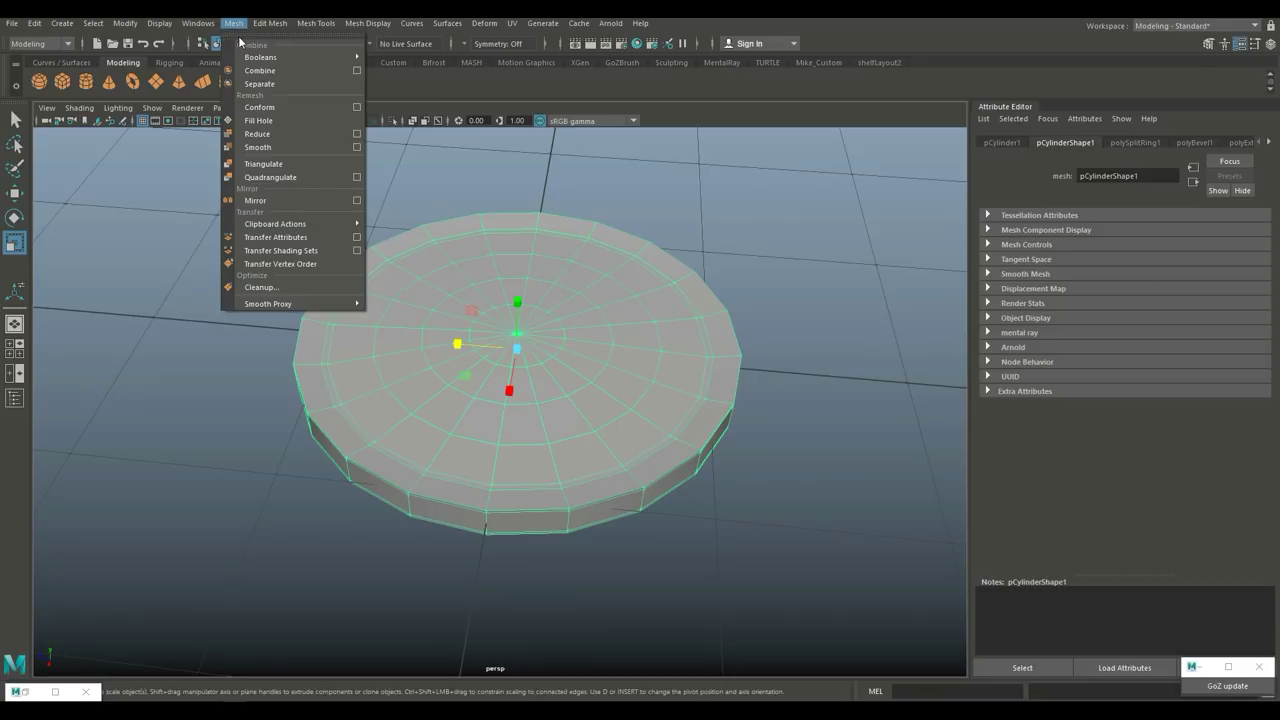
click(278, 147)
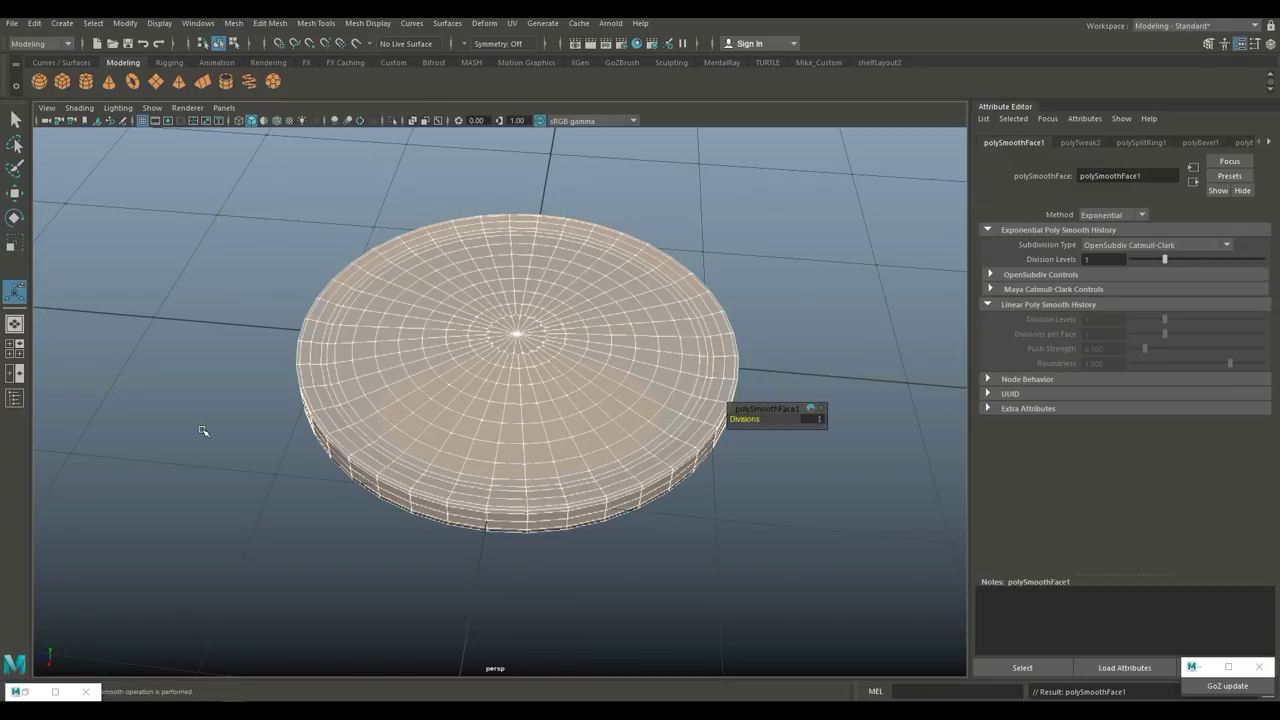
click(229, 443)
alt+drag(229, 443, 371, 380)
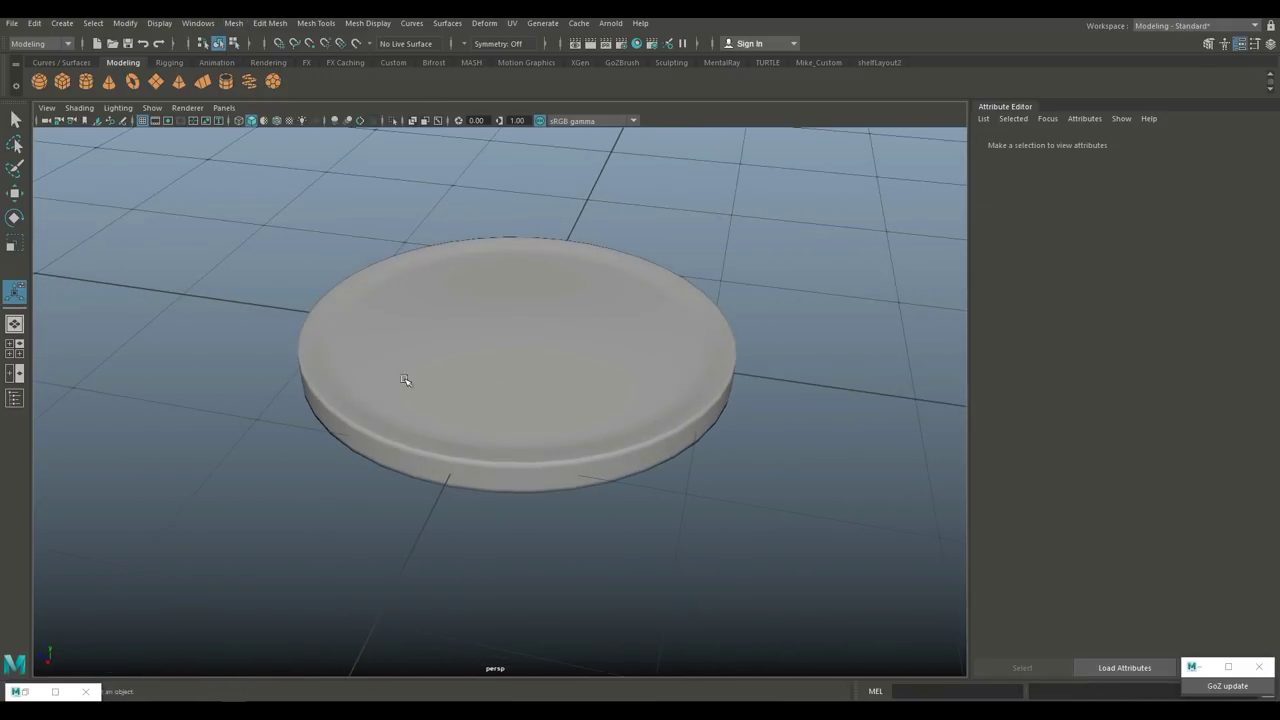
Step: Reselect the smoothed disc, delete its construction history and freeze its transformations
click(416, 377)
scroll(264, 424, down, 3)
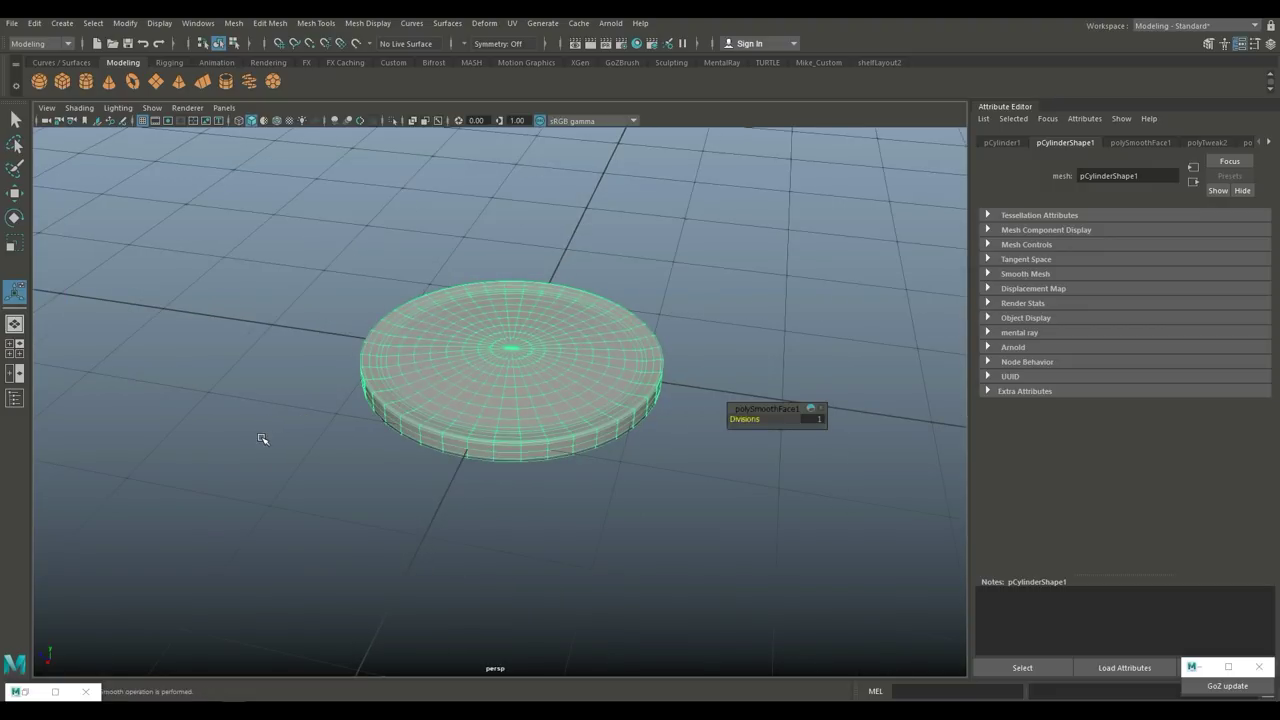
alt+middle_drag(262, 430, 318, 461)
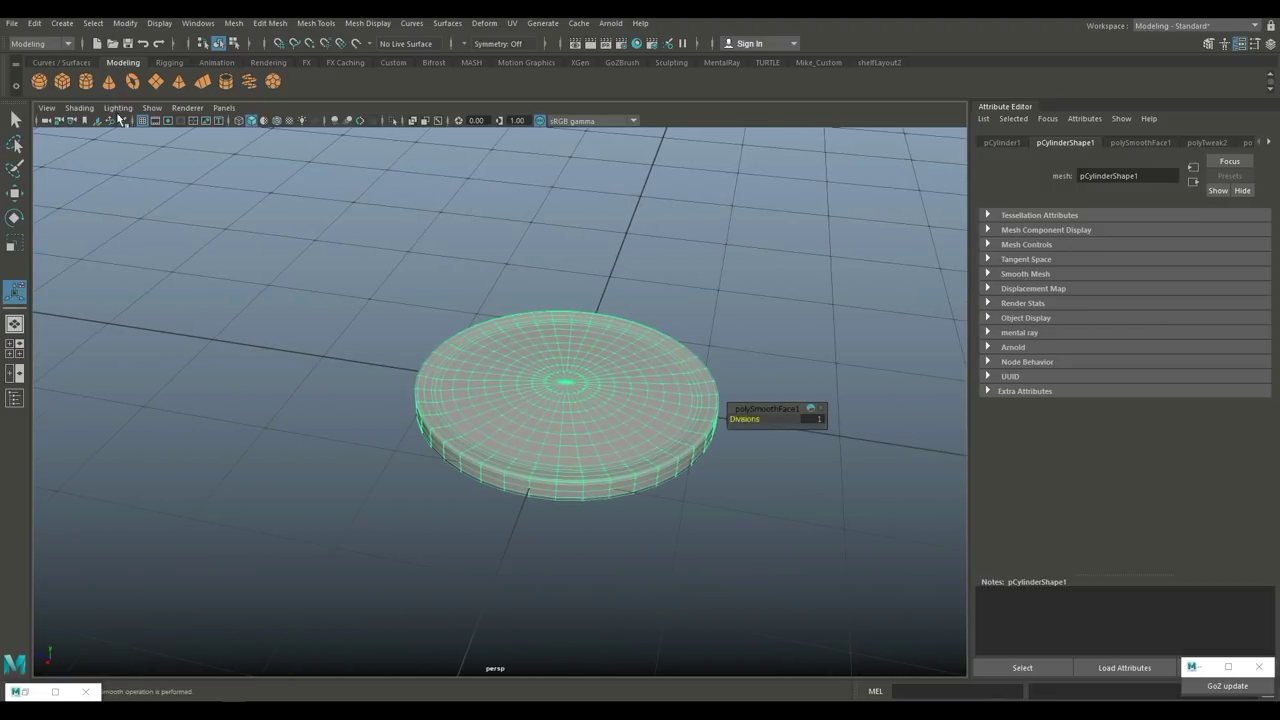
click(34, 23)
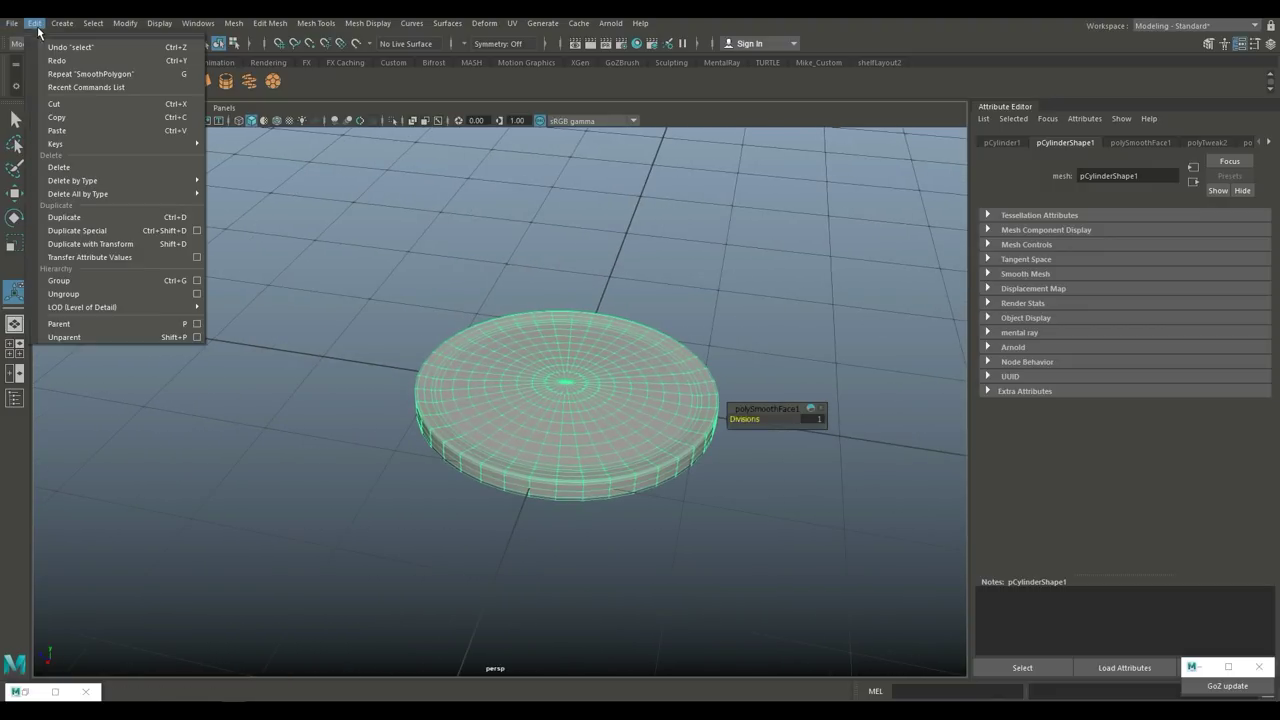
mouse_move(141, 181)
click(236, 191)
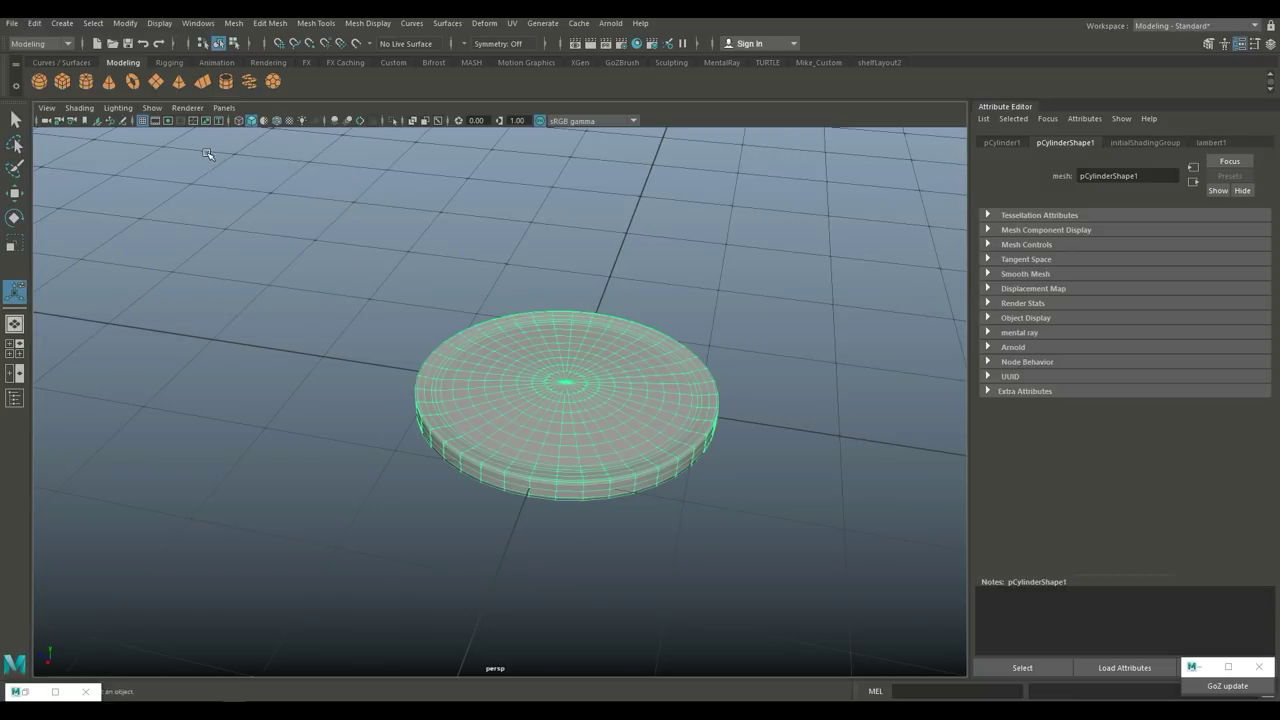
click(127, 24)
click(172, 84)
Step: Export the selected disc as an OBJ file named ButtonOBJ into the Button folder on the desktop
click(10, 26)
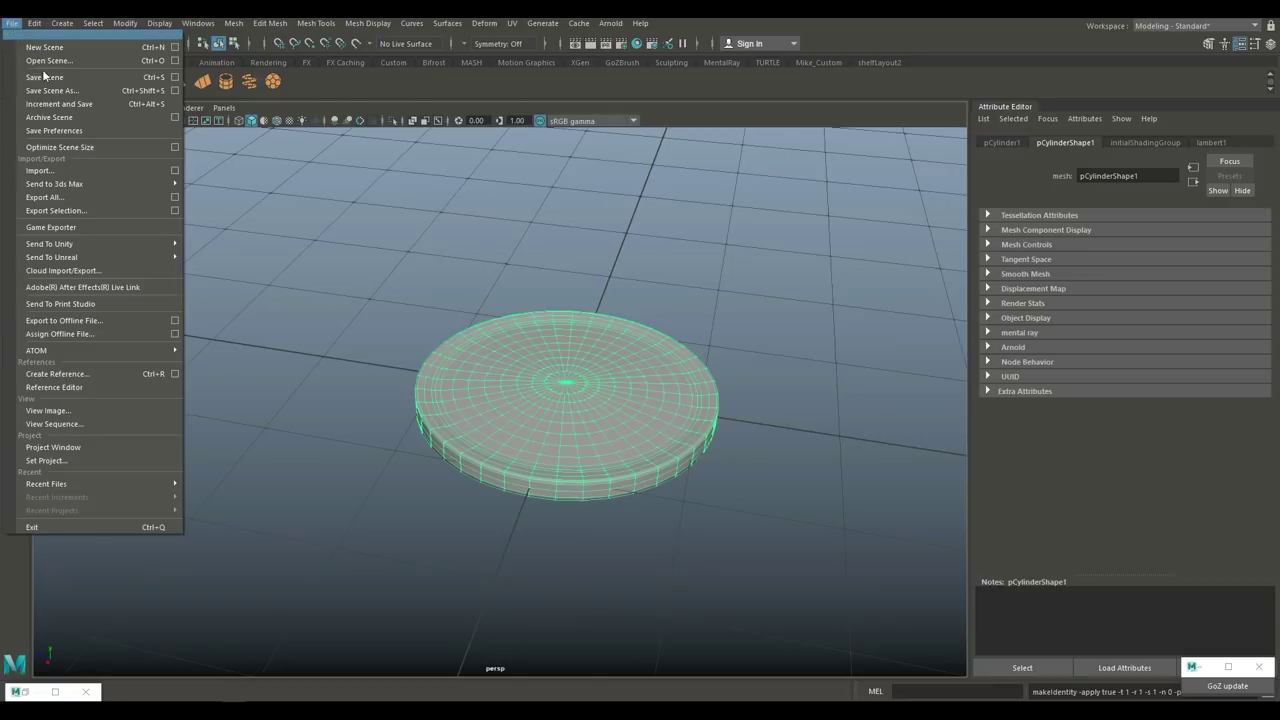
click(114, 211)
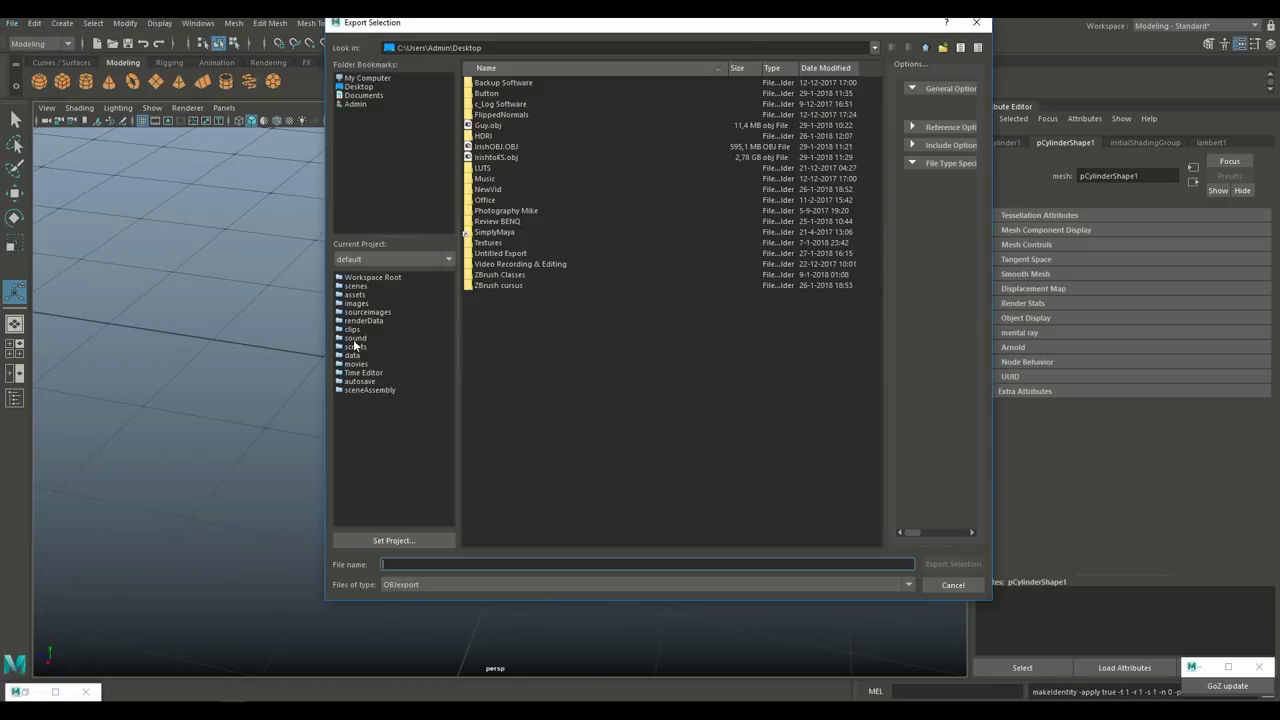
double_click(486, 93)
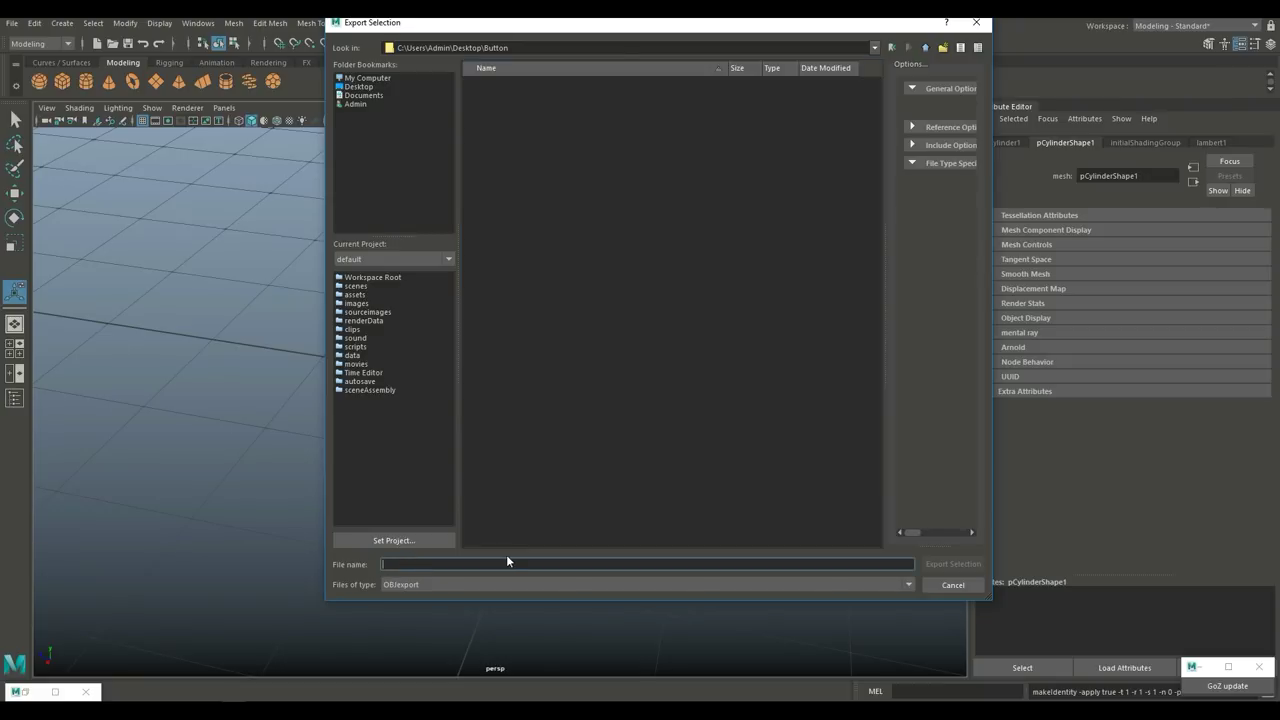
text(B)
text(tto)
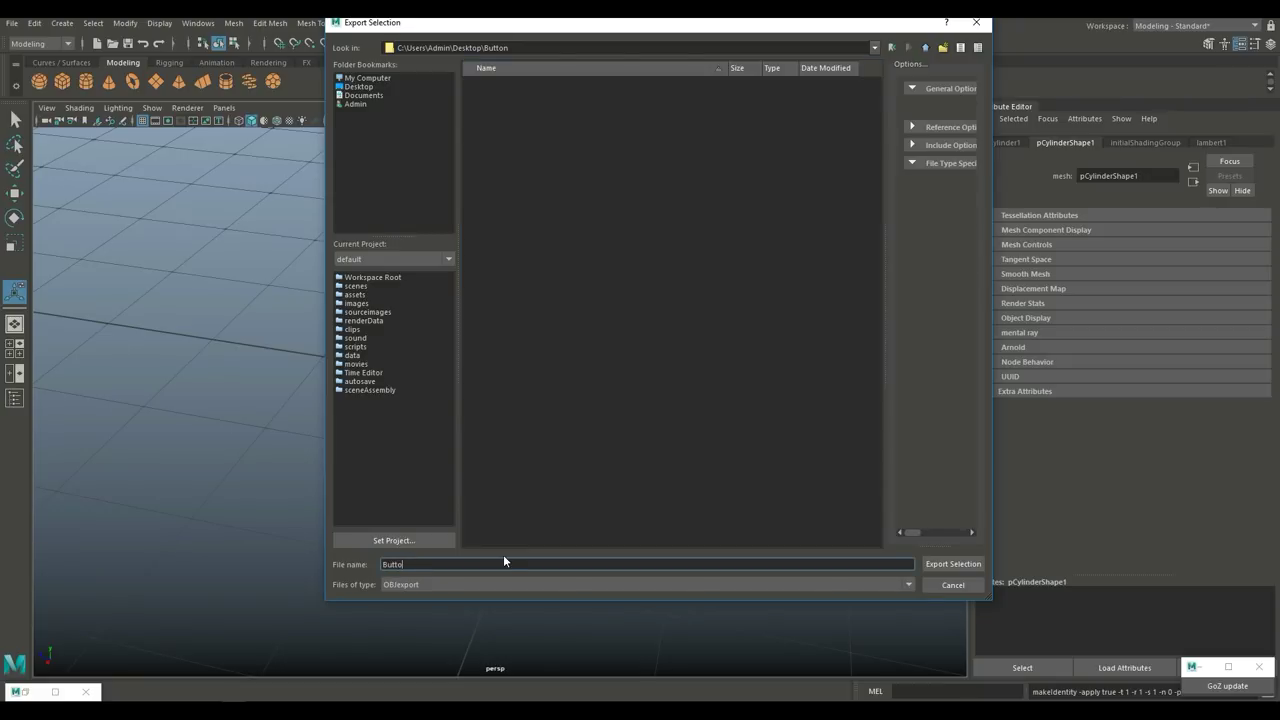
text(nOBJ)
click(947, 565)
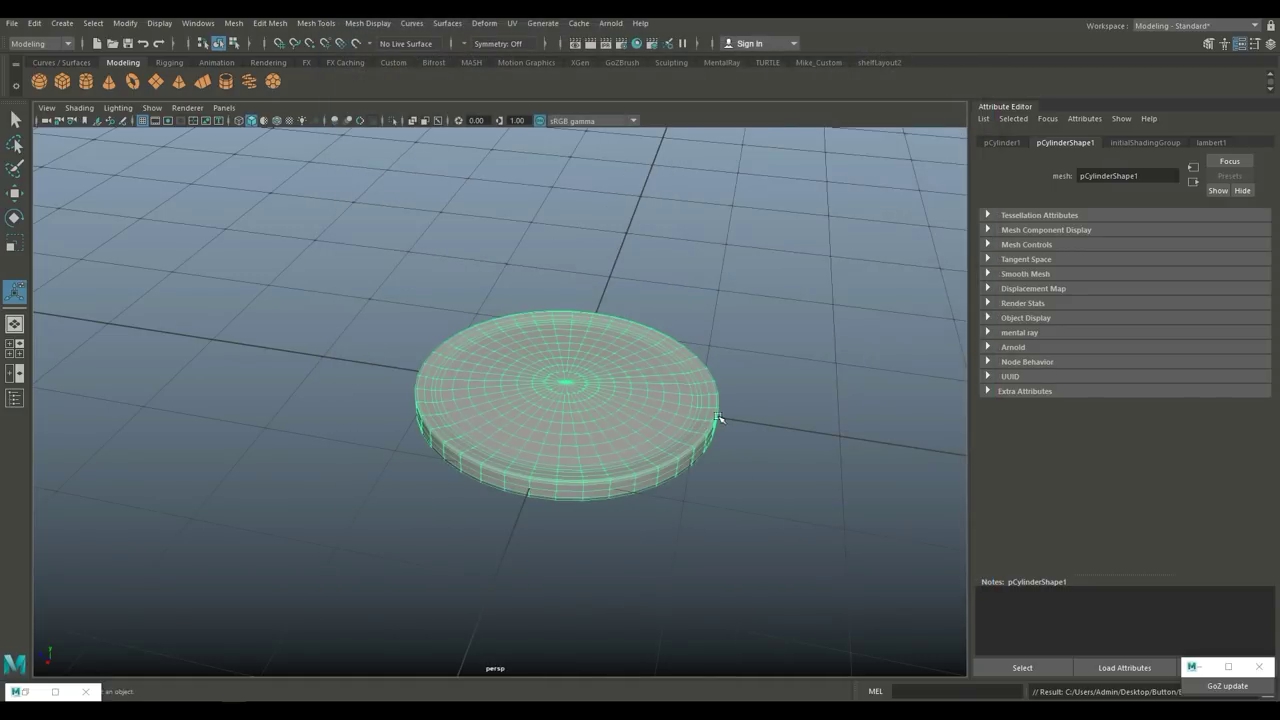
scroll(750, 530, up, 2)
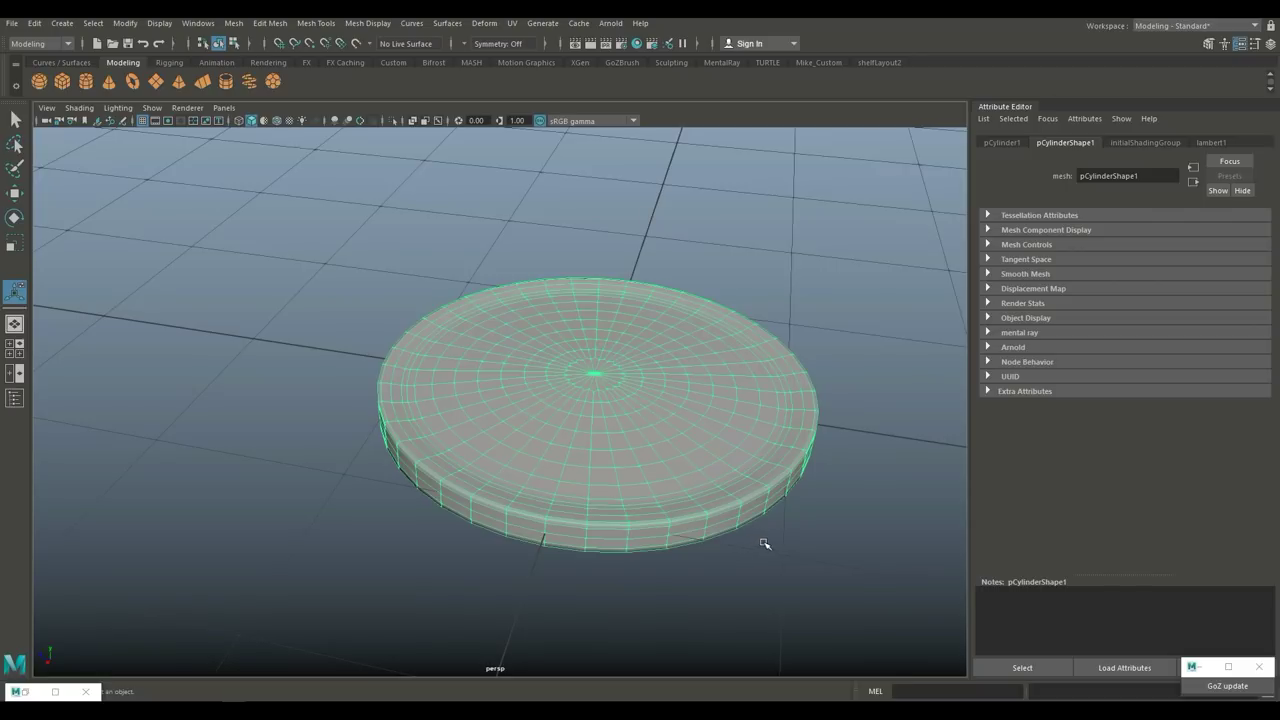
scroll(740, 530, up, 2)
mouse_move(703, 506)
alt+mouse_down()
mouse_move(700, 537)
mouse_move(674, 546)
mouse_move(674, 526)
mouse_move(663, 531)
mouse_move(708, 516)
alt+mouse_up()
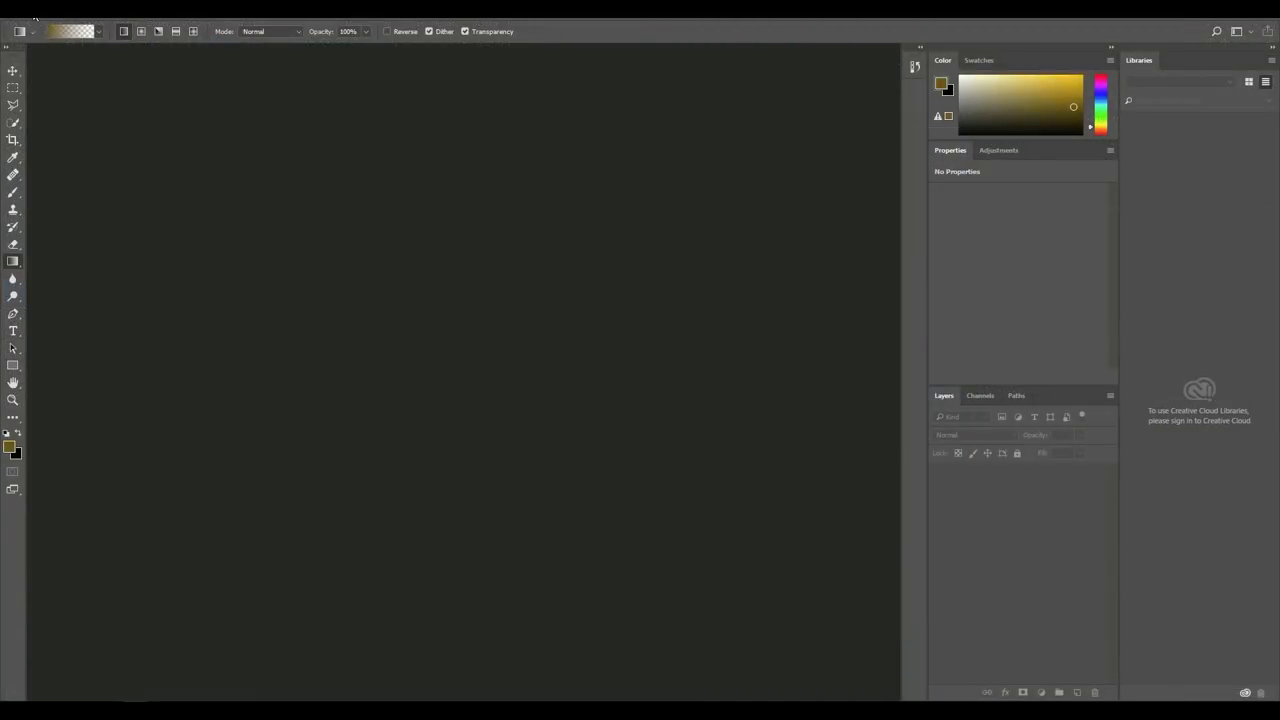
Step: Switch to Photoshop and create a new document 800 by 800 pixels at 100 pixels per inch
click(38, 12)
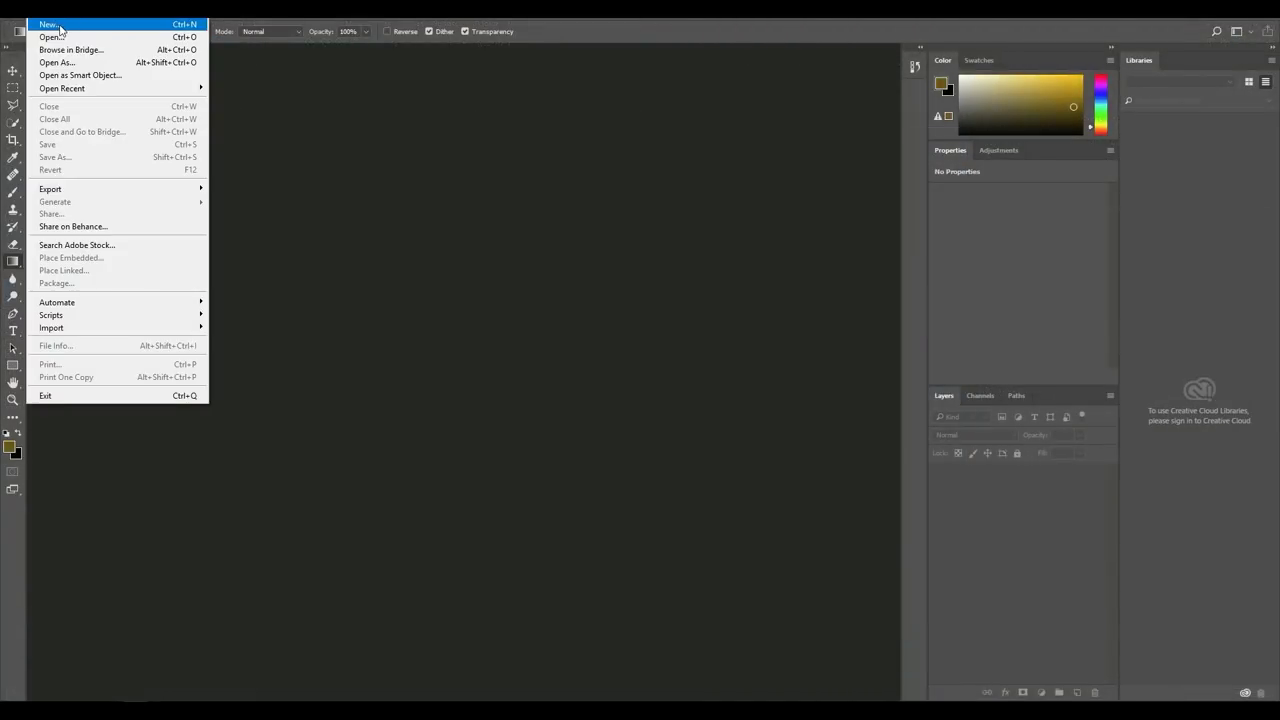
click(60, 29)
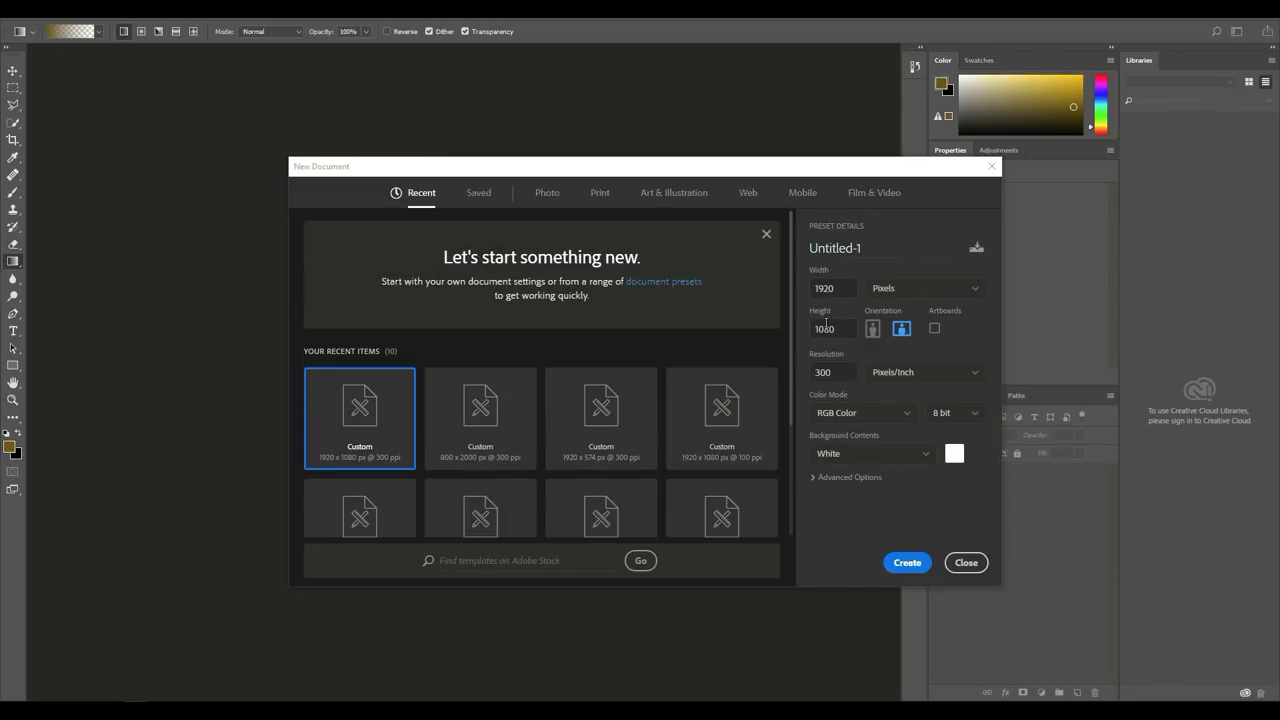
click(838, 288)
text(800)
click(848, 329)
text(800)
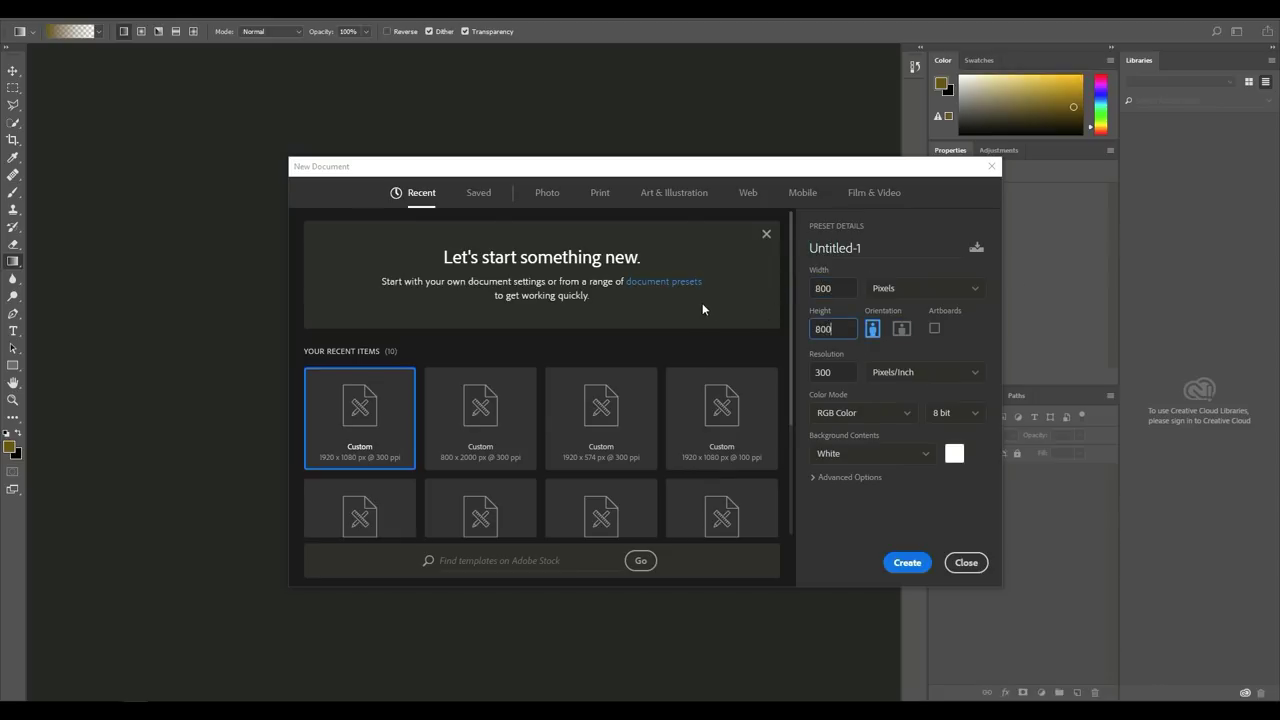
click(839, 378)
text(100)
click(901, 563)
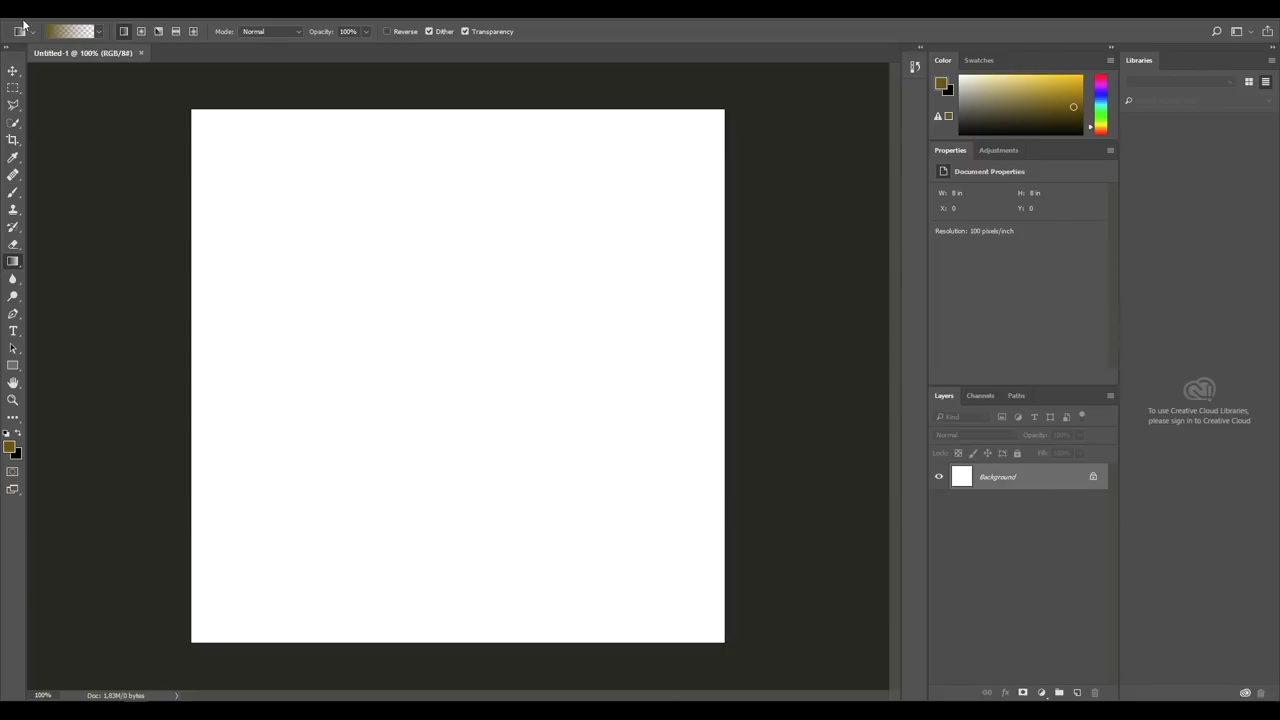
Step: Place the Spartan_Branch_insignia image from the desktop's Button folder into the document as an embedded object
click(35, 9)
click(126, 259)
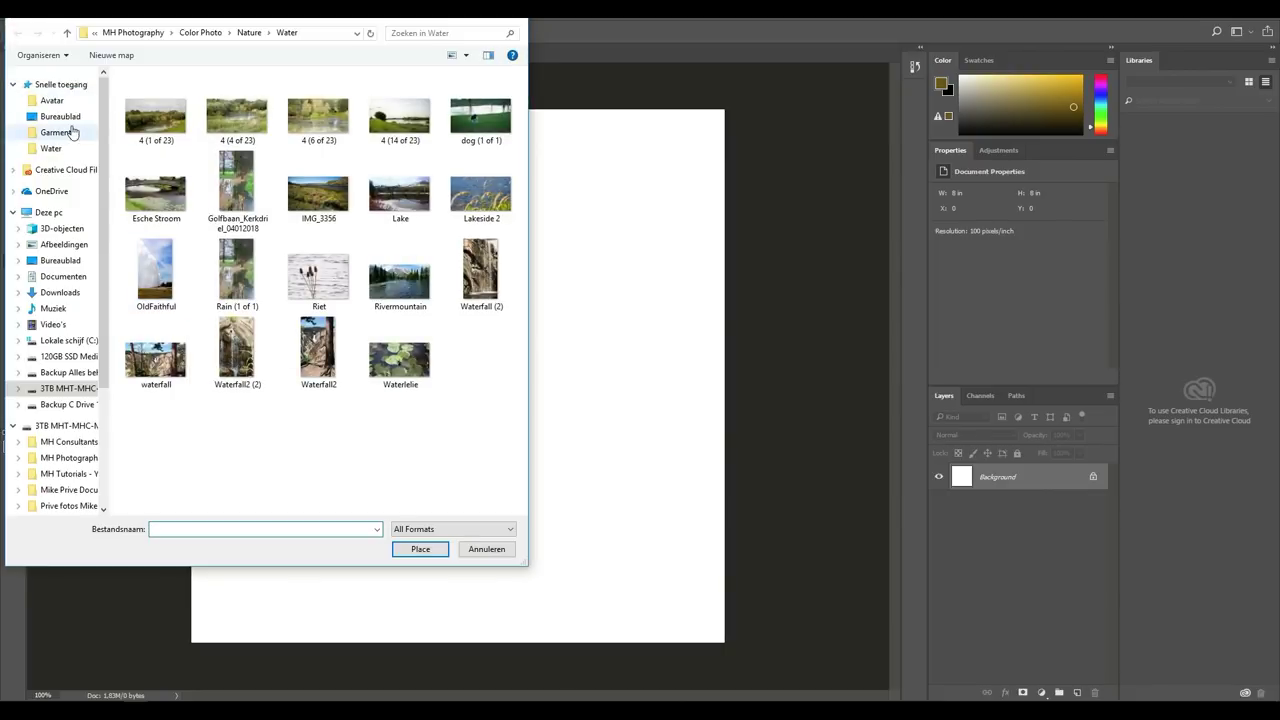
click(62, 119)
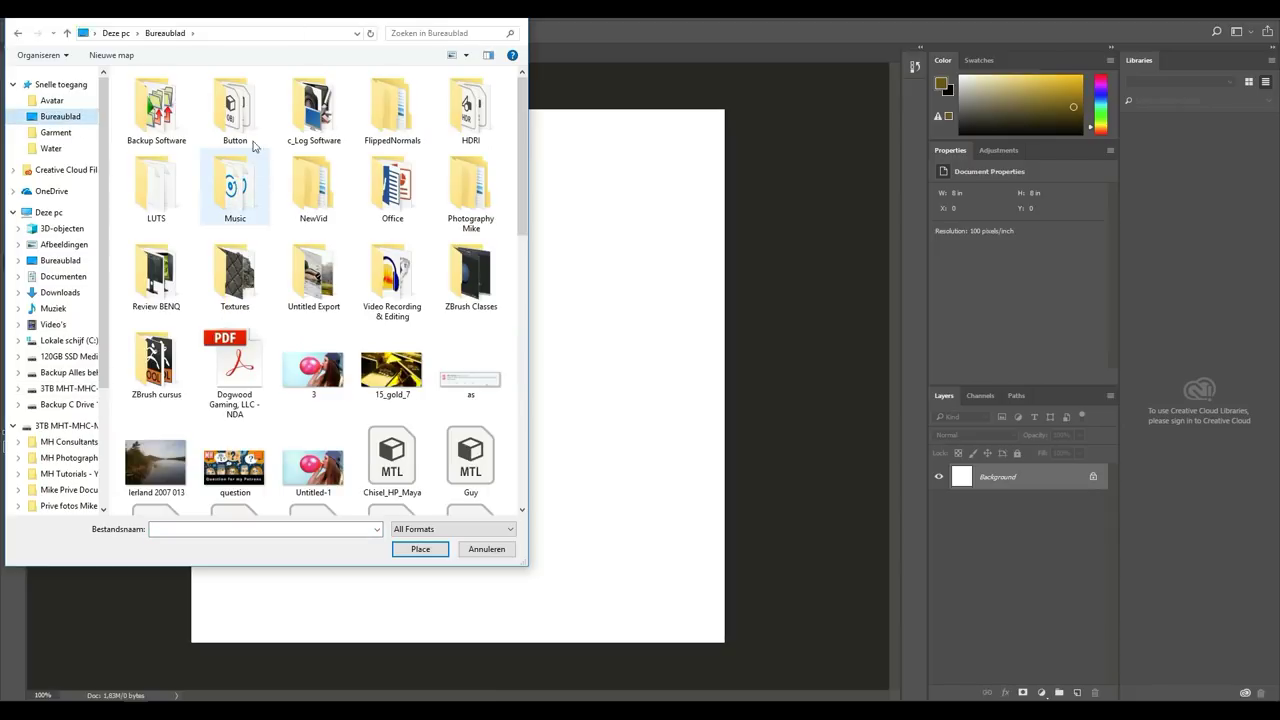
double_click(244, 122)
click(316, 115)
click(418, 548)
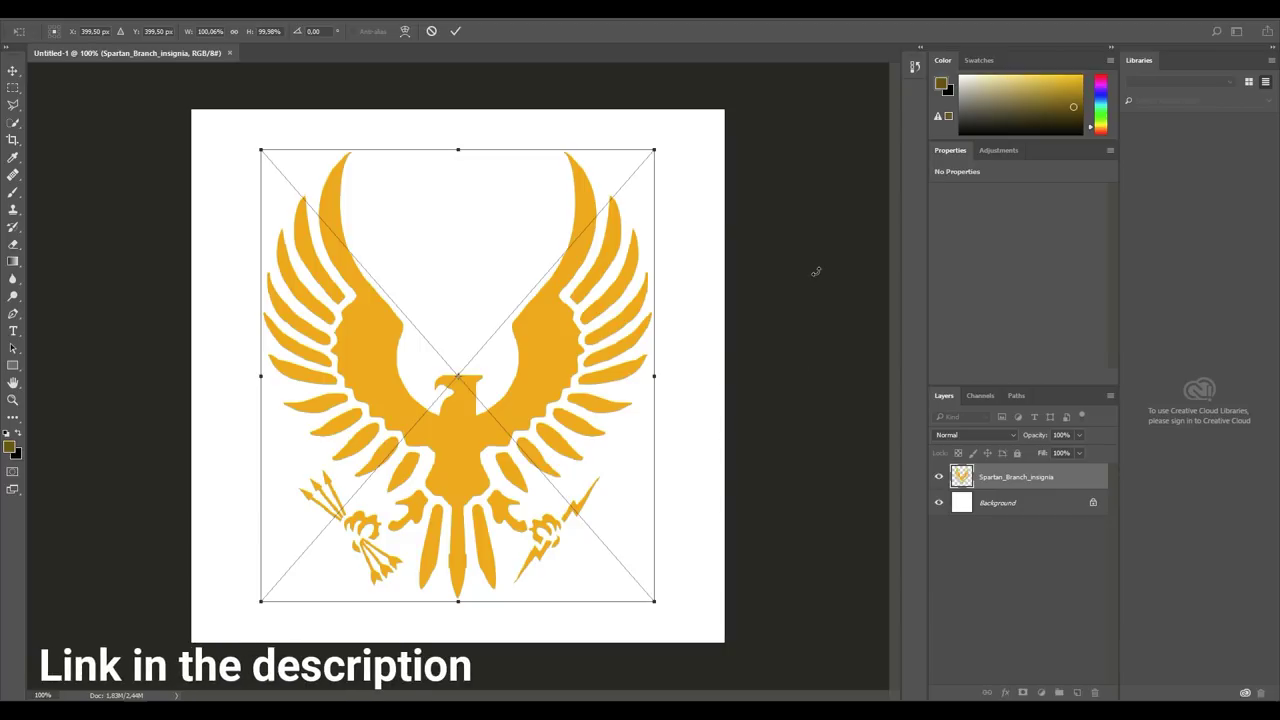
key(Return)
Step: Fill the Background layer with the black background colour
key(g)
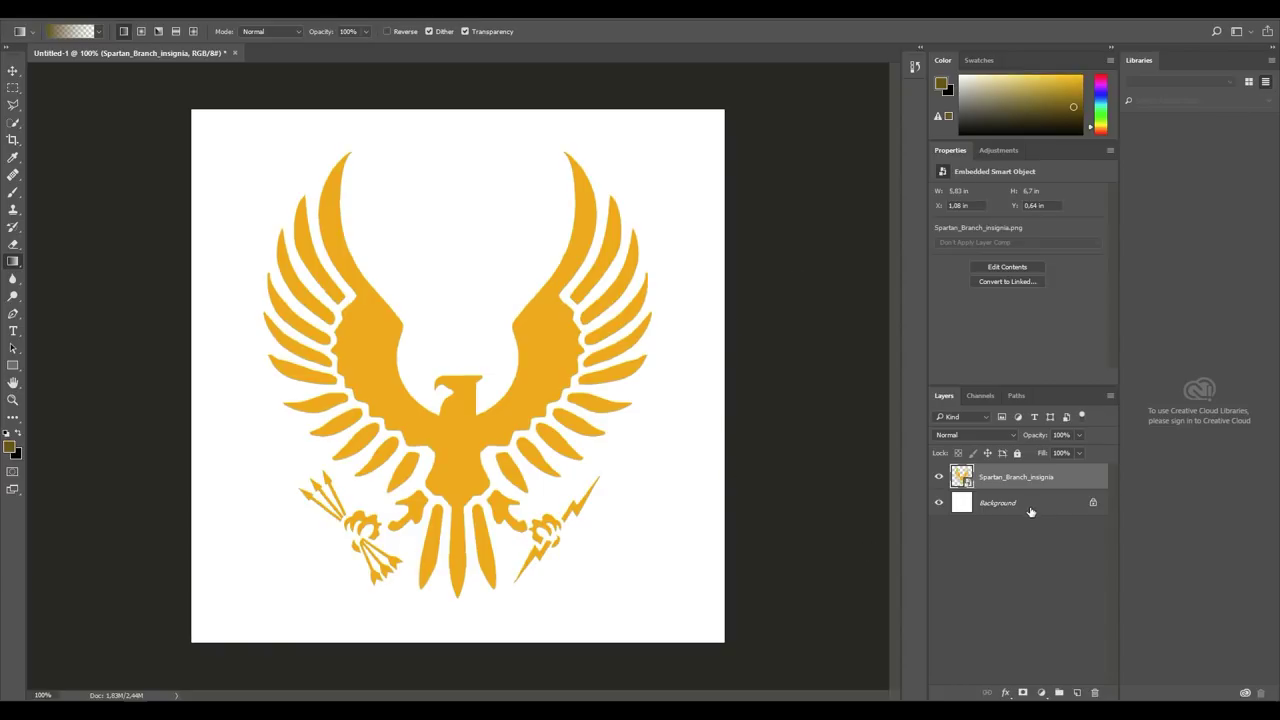
click(1030, 510)
drag(9, 447, 80, 459)
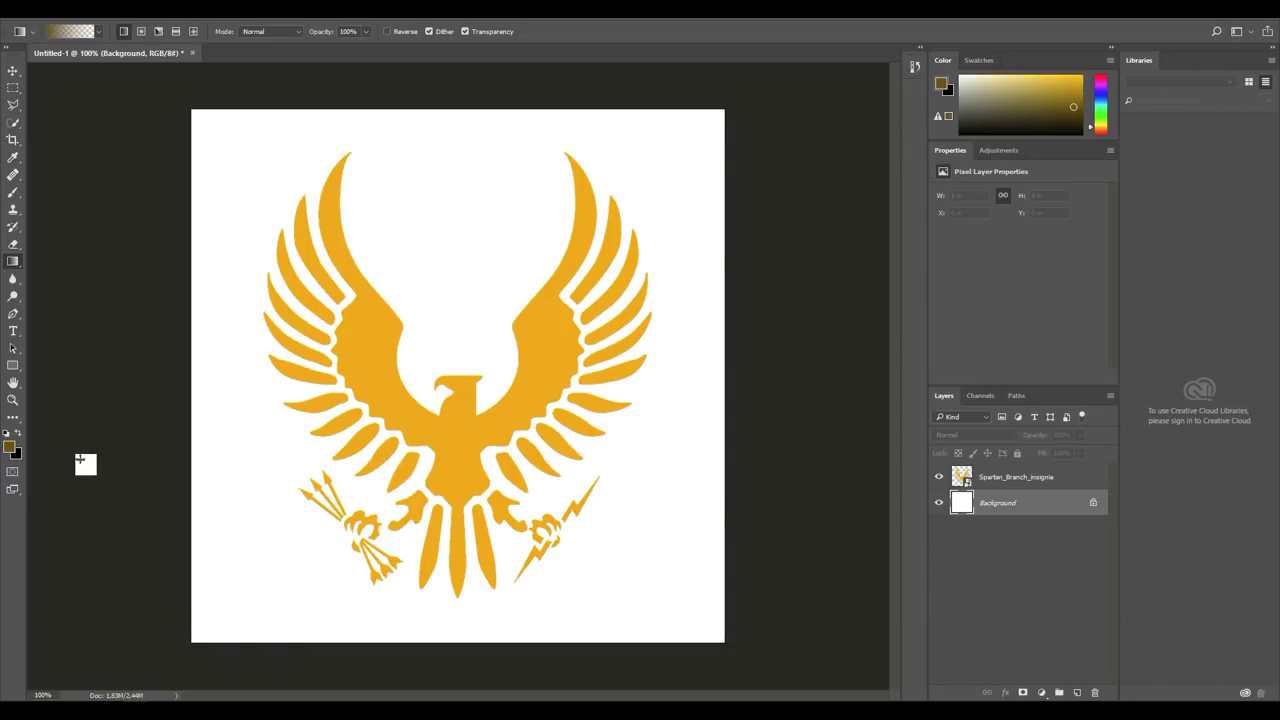
key(ctrl+BackSpace)
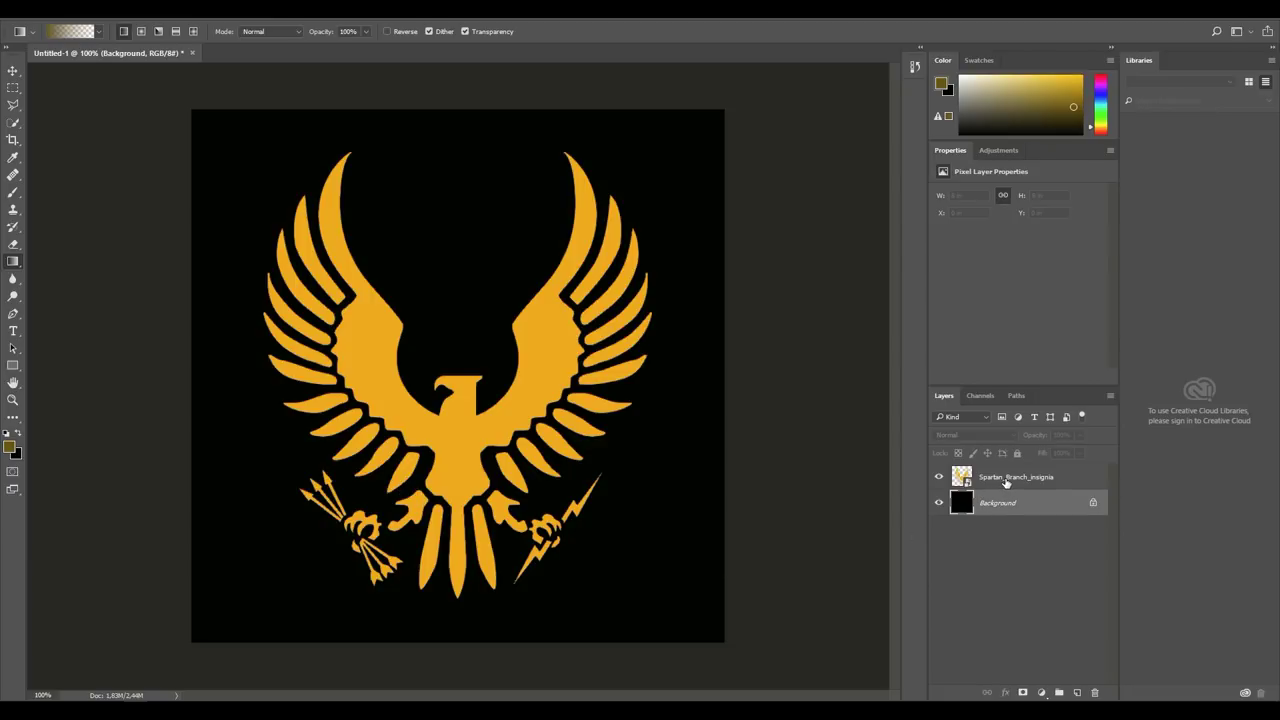
Step: Turn the insignia layer white with a Hue/Saturation adjustment of hue +82 and lightness +100
click(1006, 481)
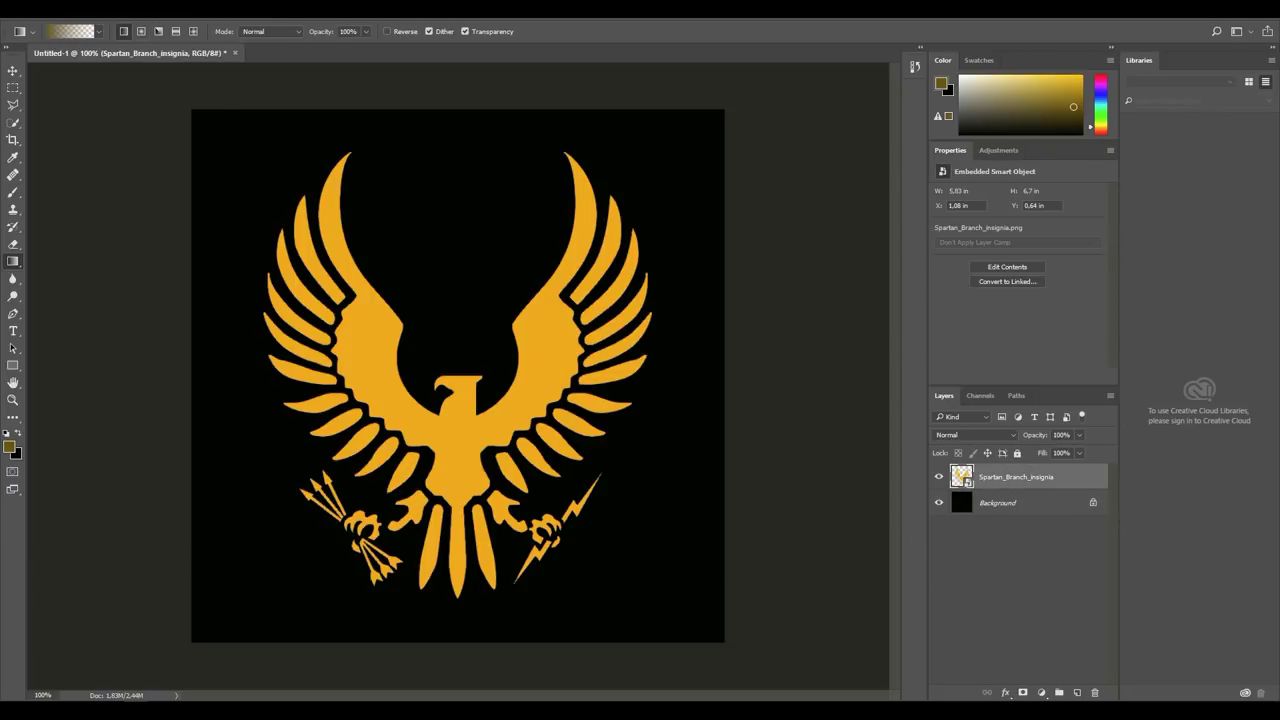
click(83, 18)
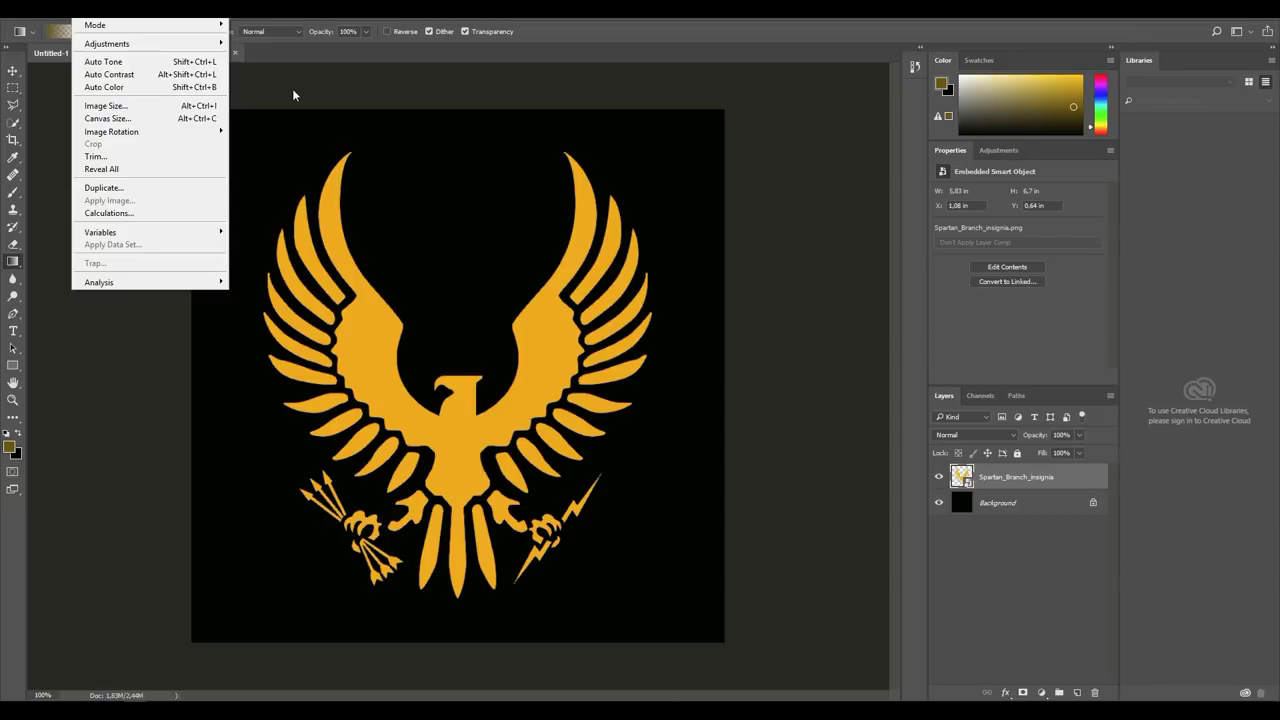
mouse_move(128, 44)
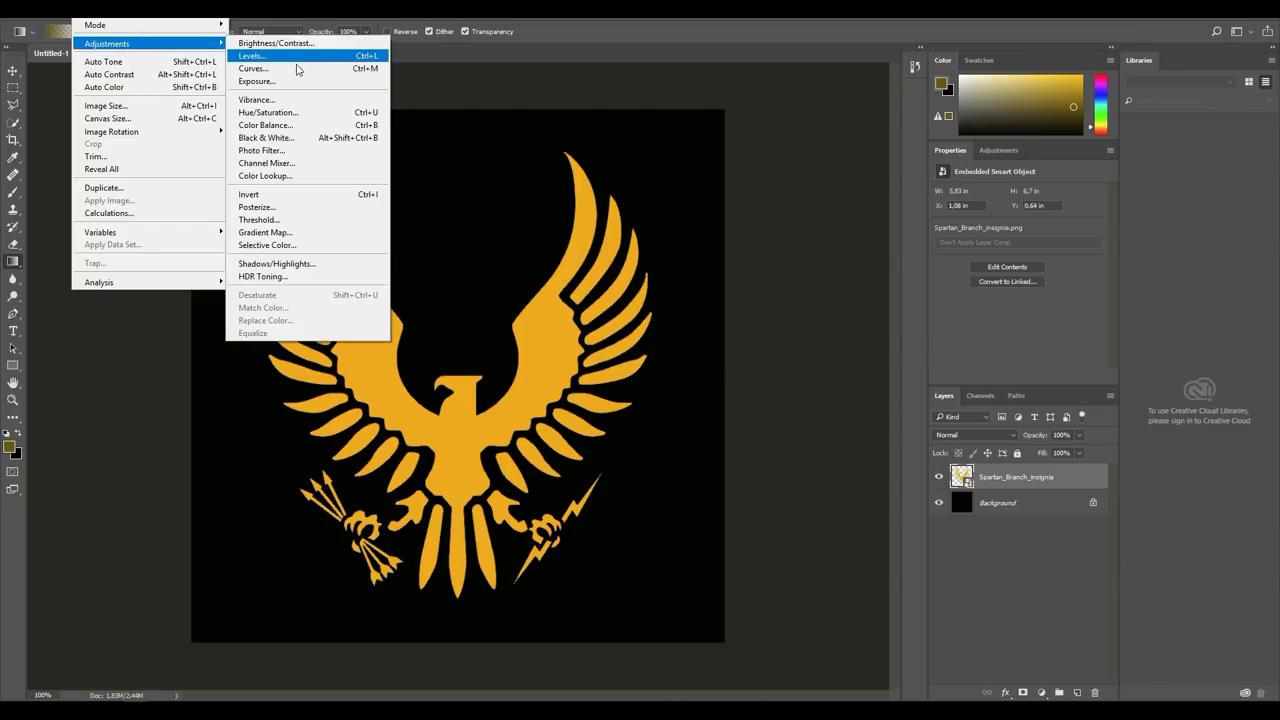
click(303, 113)
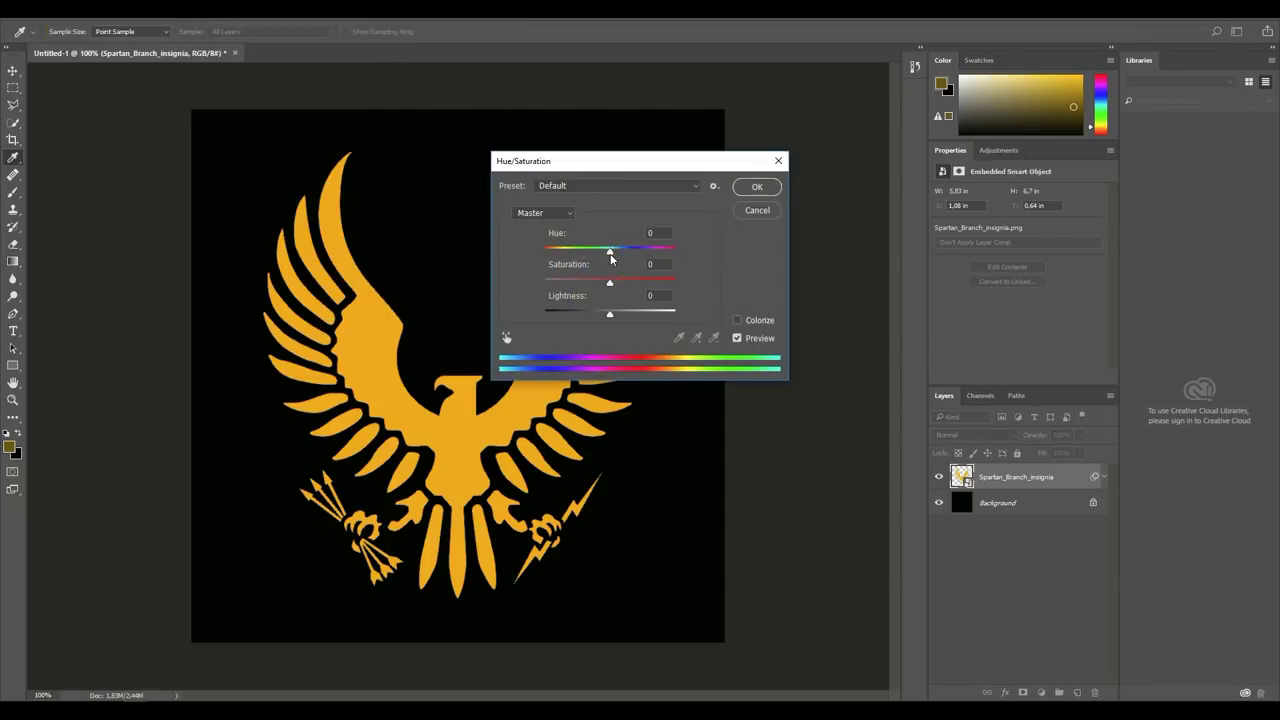
drag(611, 252, 645, 262)
drag(610, 314, 679, 317)
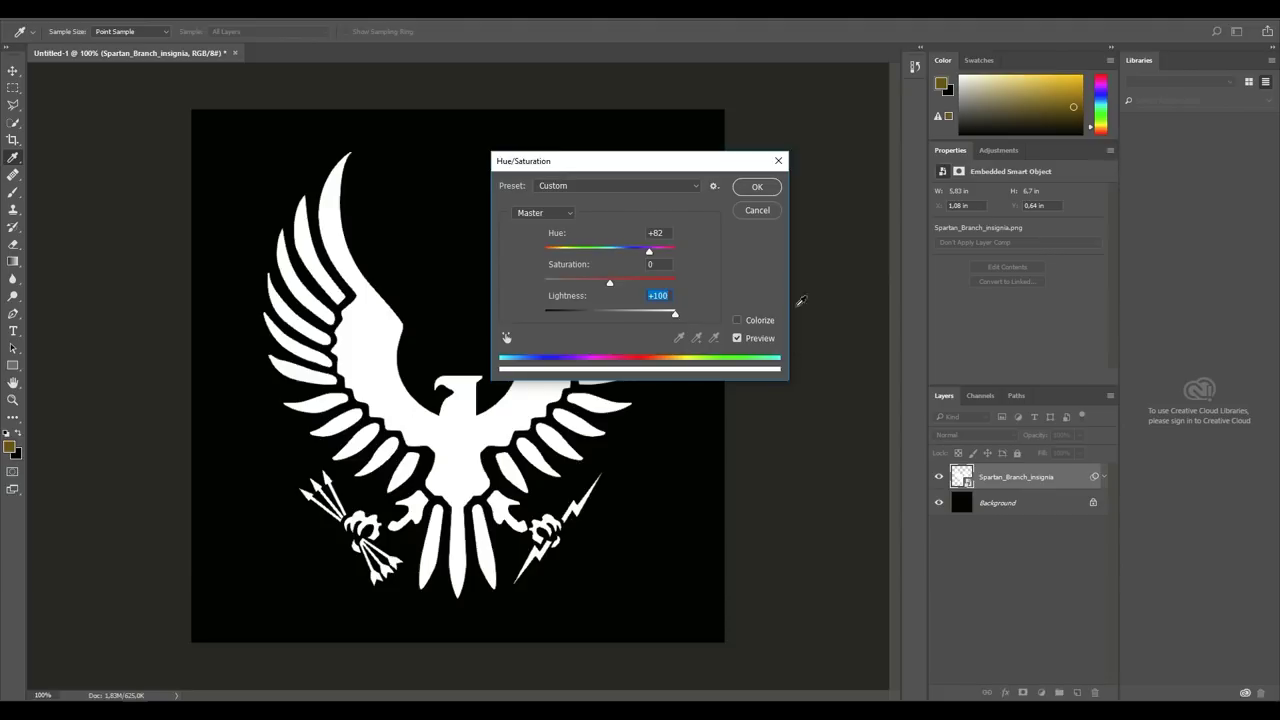
click(757, 188)
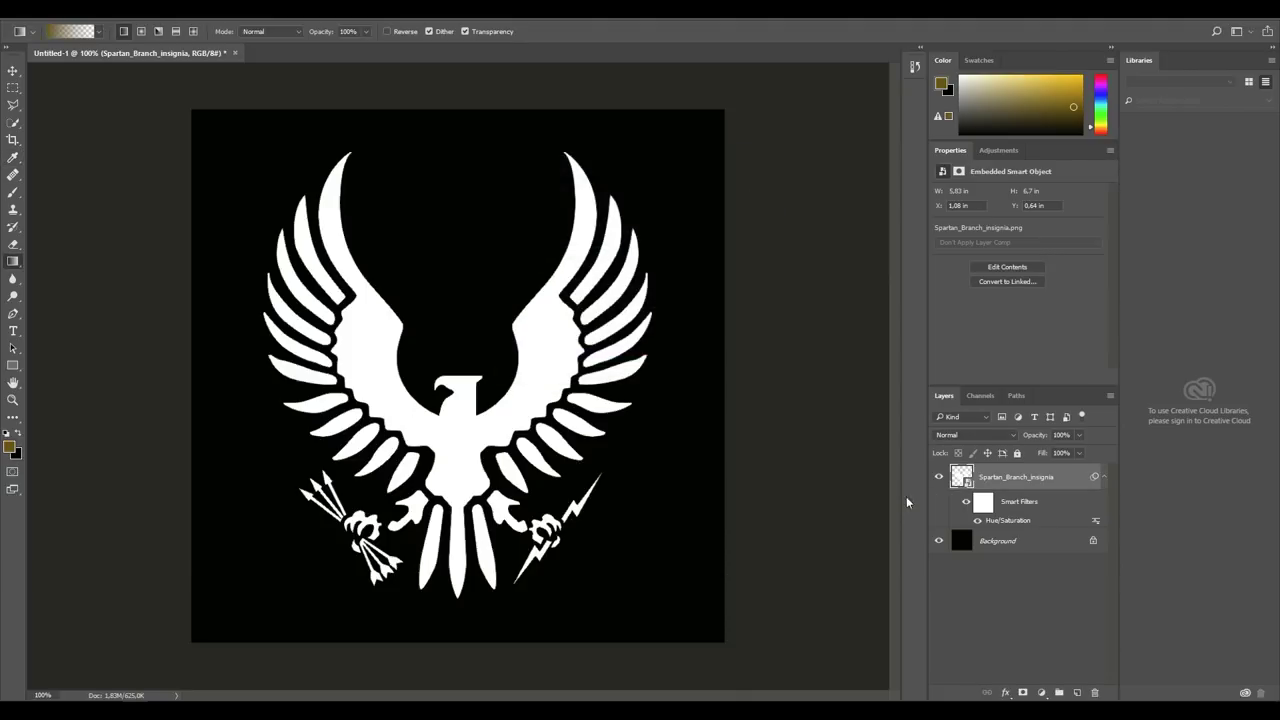
Step: Merge the insignia layer with the Background layer
click(999, 545)
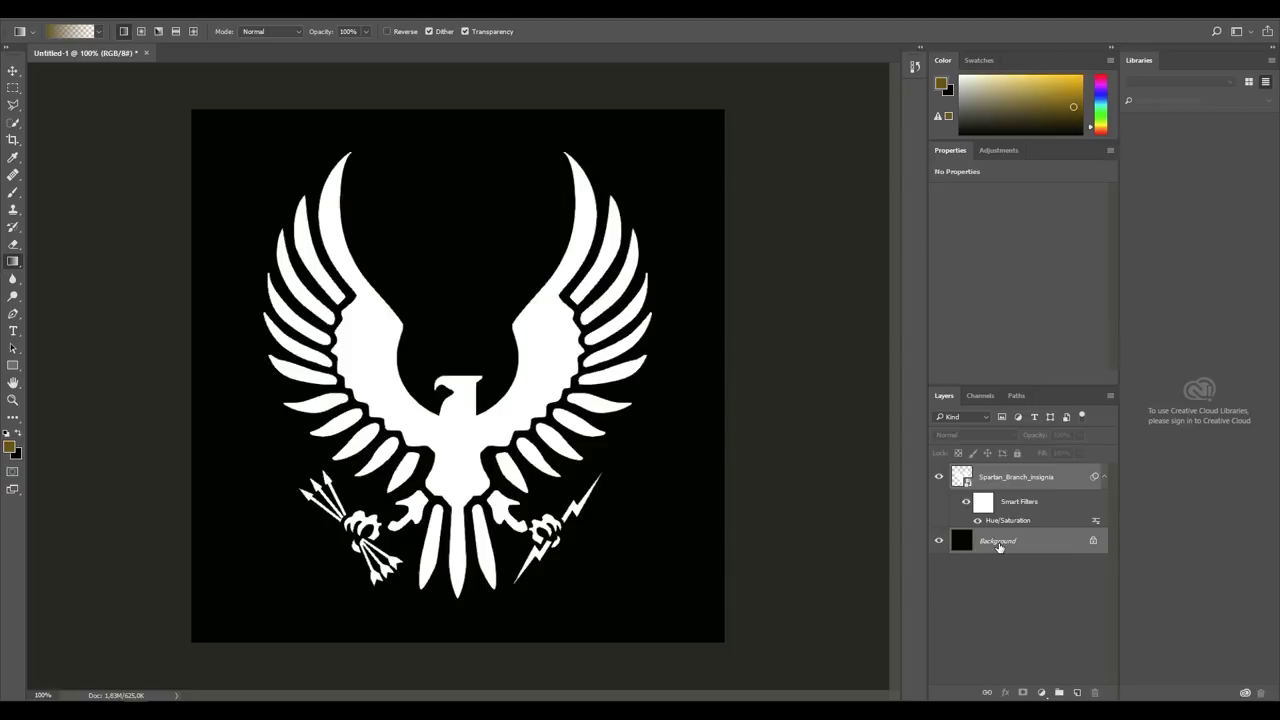
right_click(998, 544)
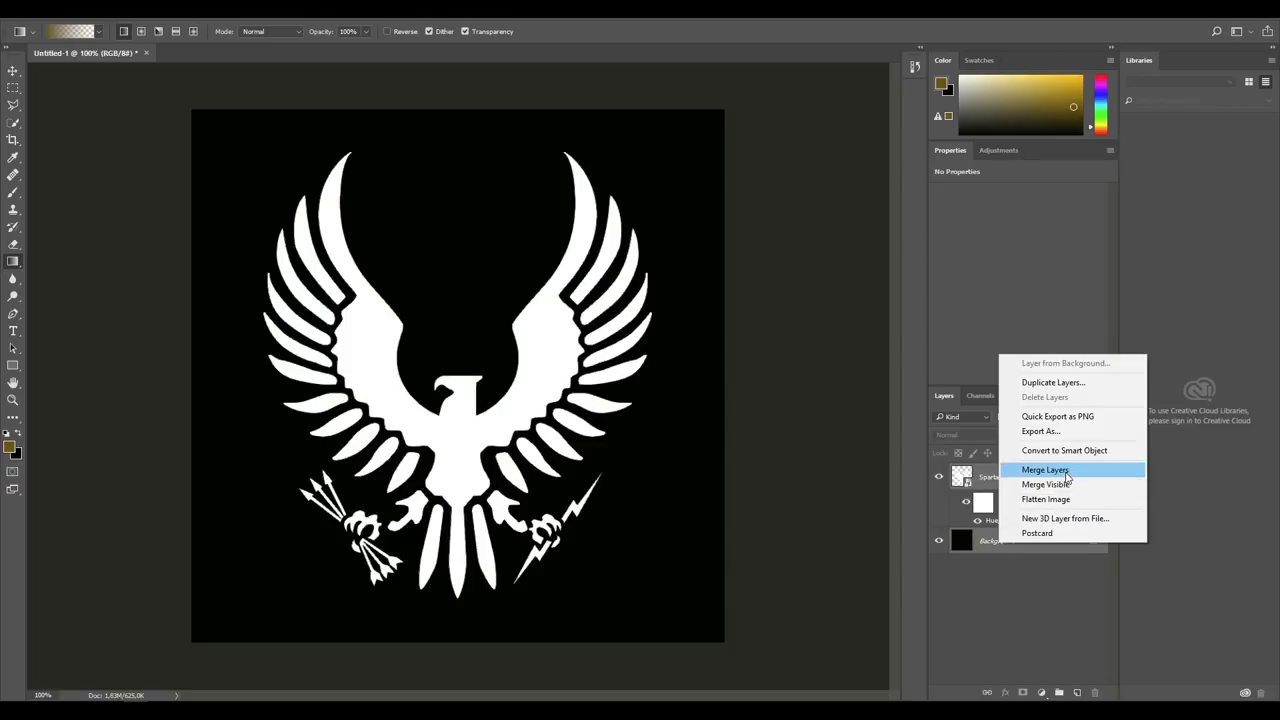
click(1045, 470)
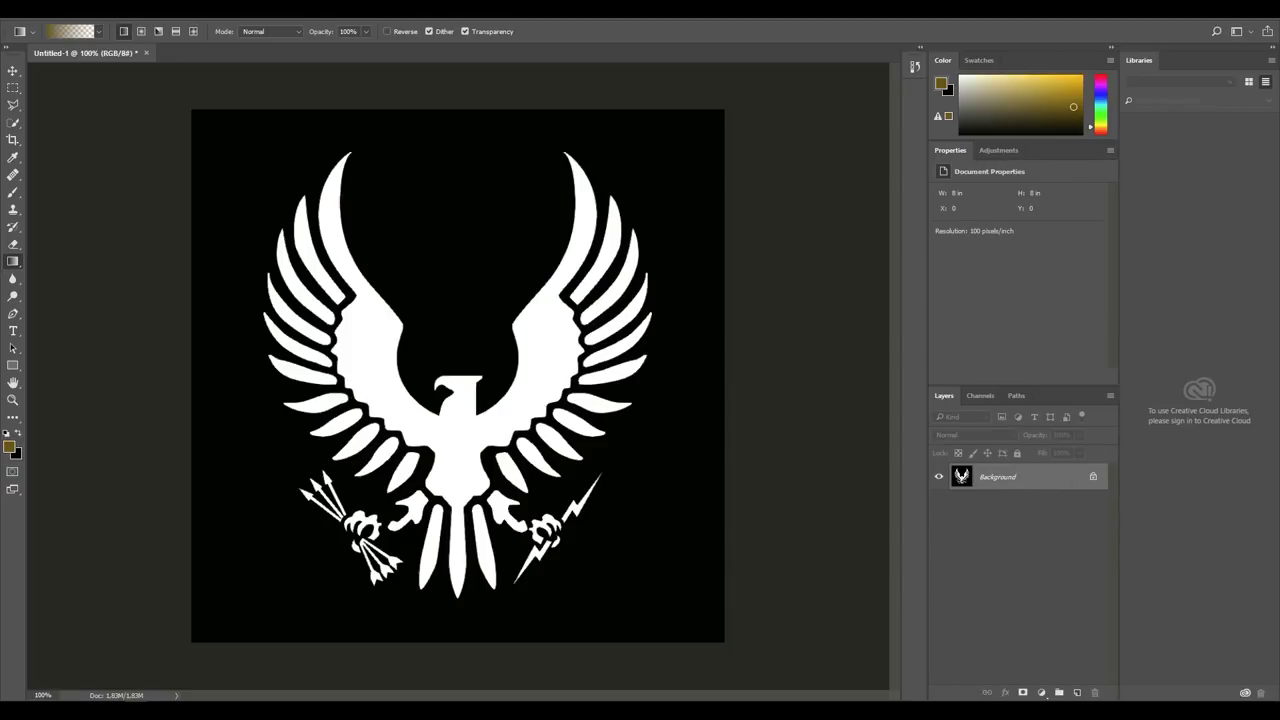
Step: Save the document as a Photoshop file named Alpha in the desktop's Button folder
click(35, 9)
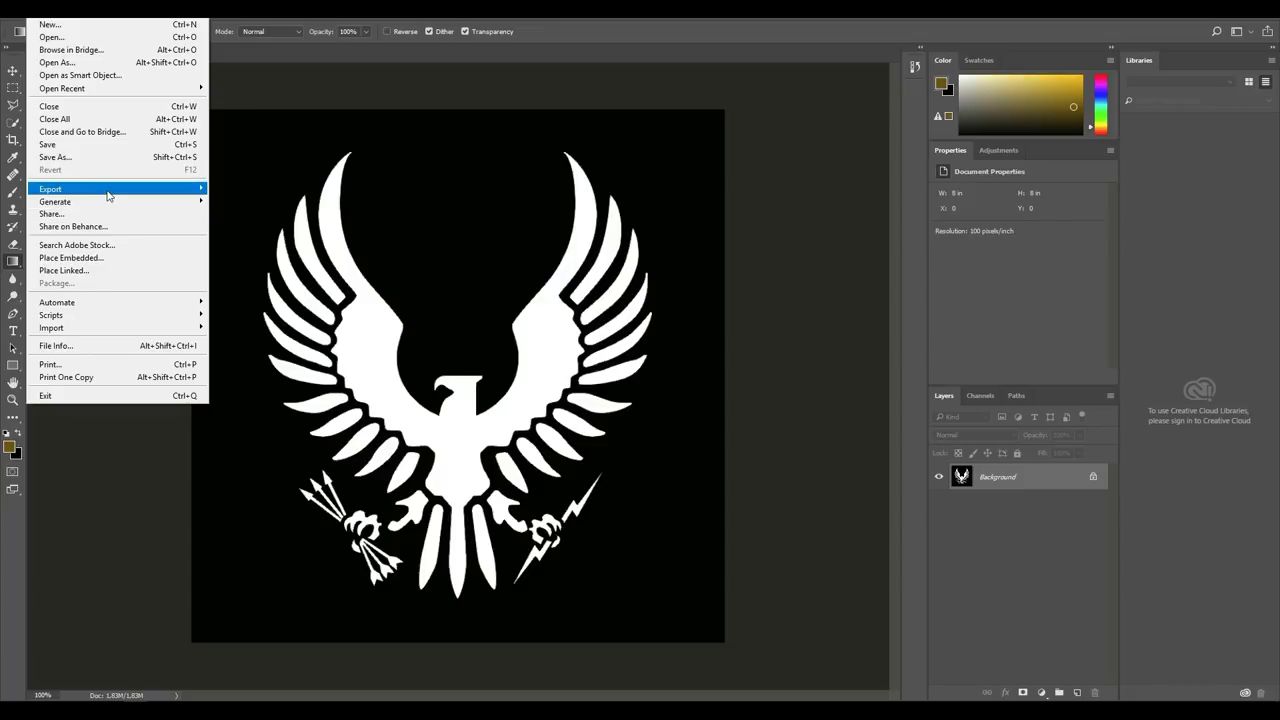
mouse_move(109, 195)
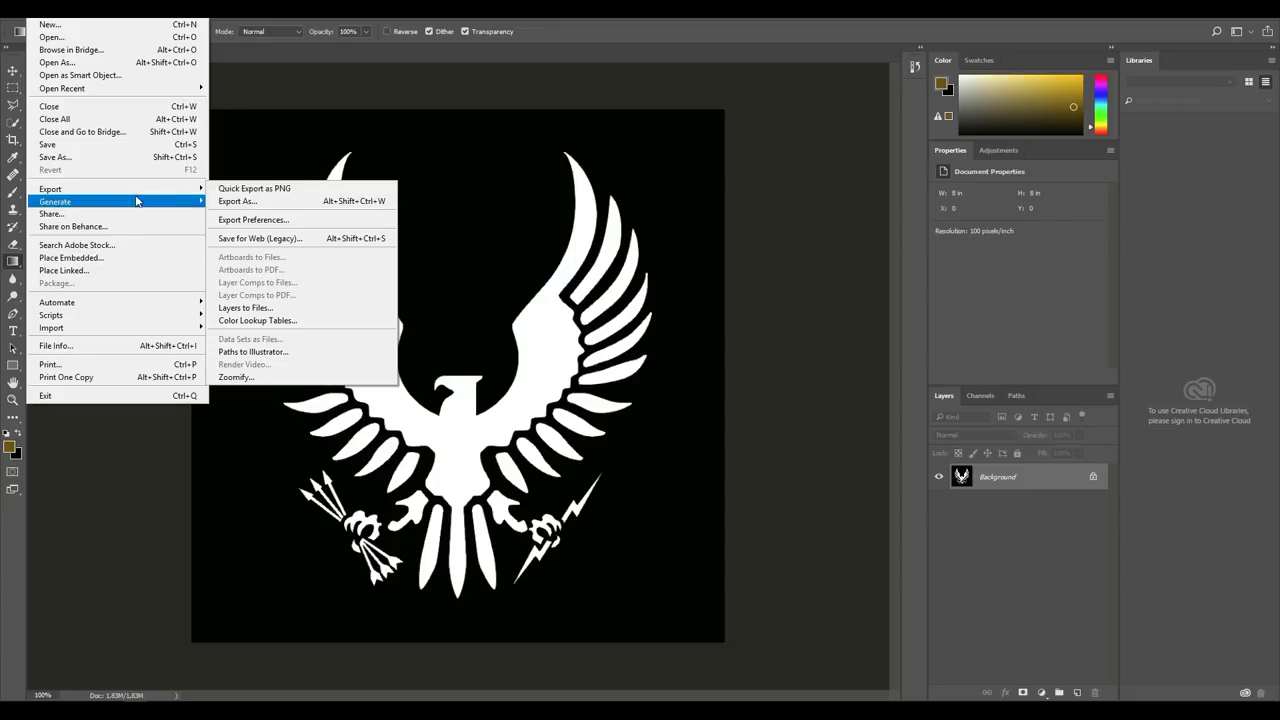
click(72, 158)
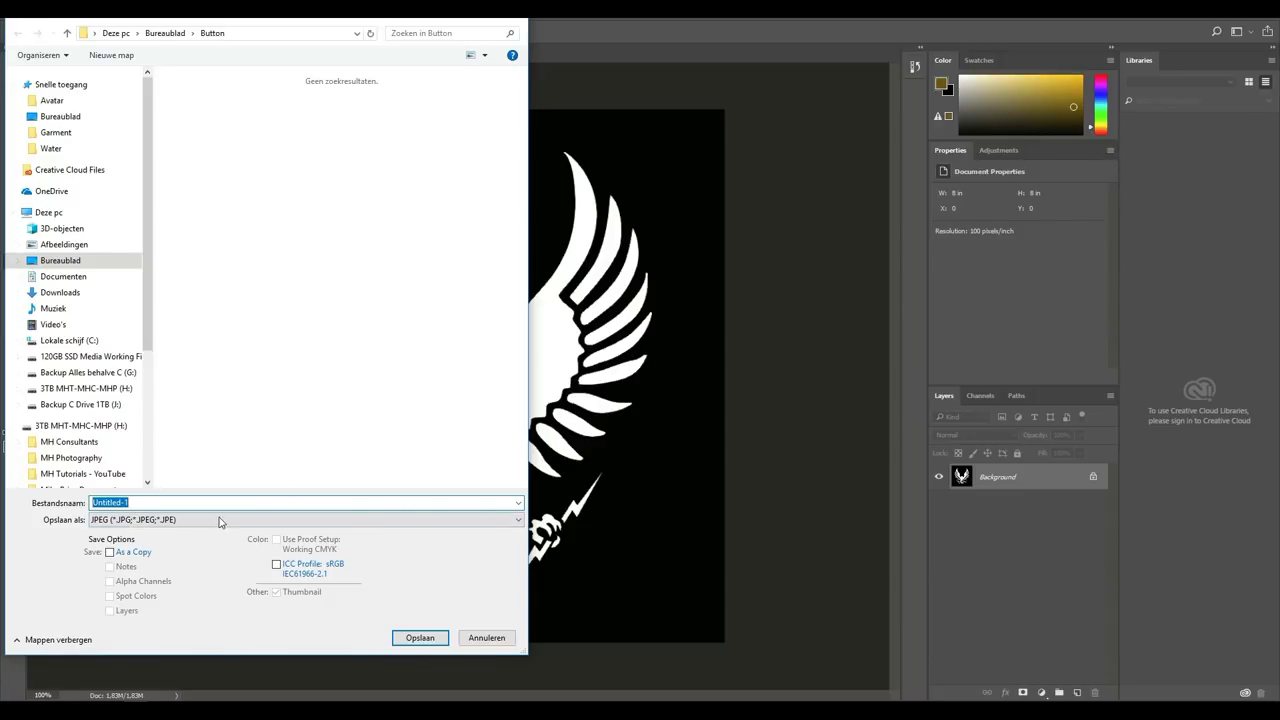
text(Alpha)
click(200, 519)
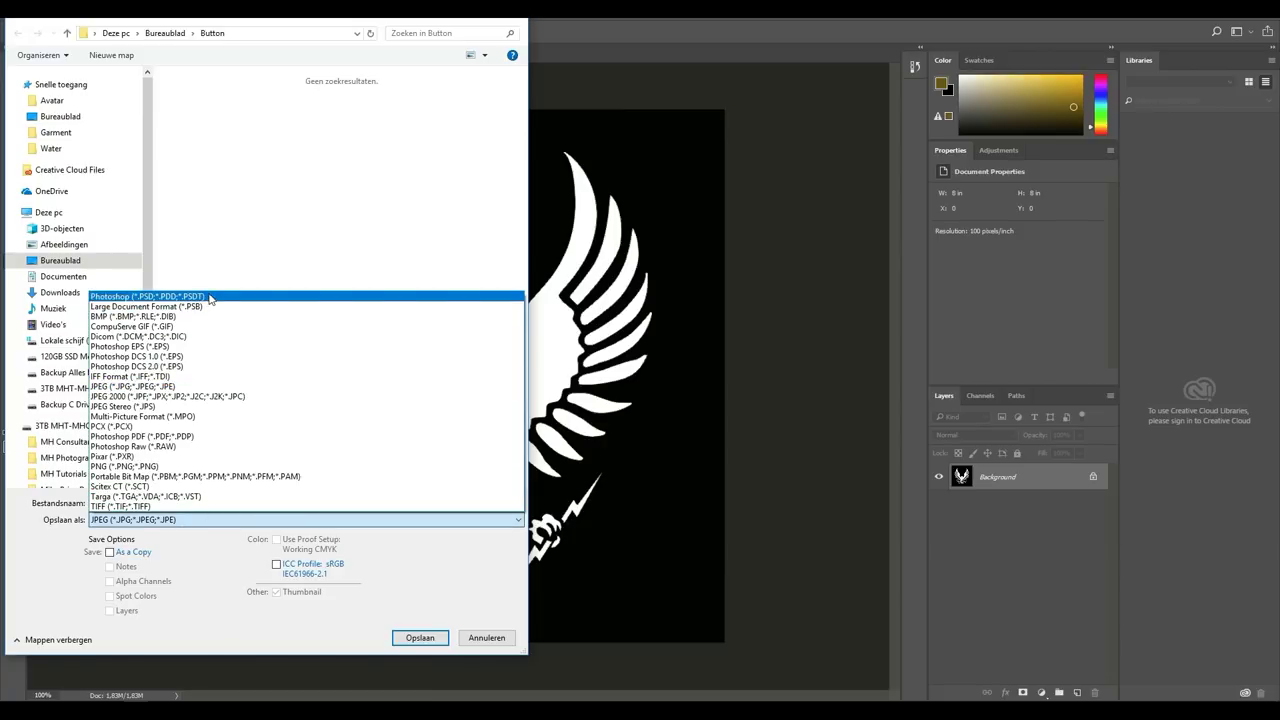
click(213, 304)
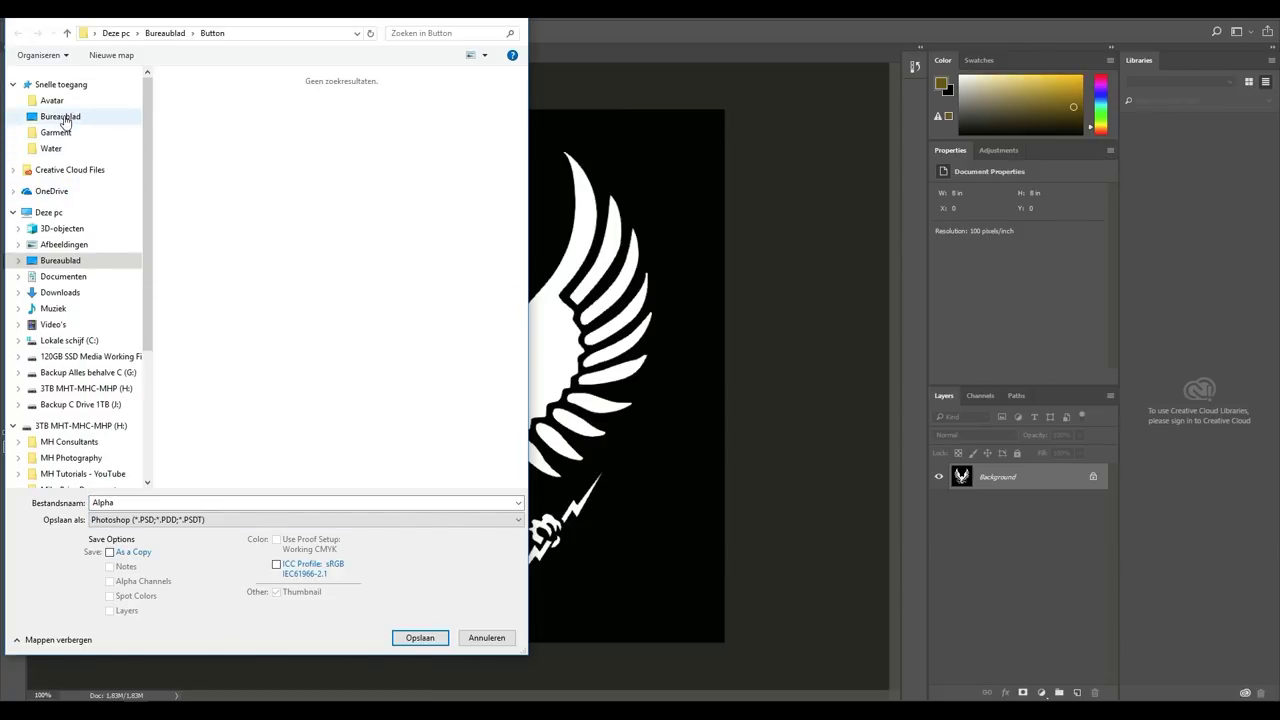
click(137, 112)
double_click(272, 108)
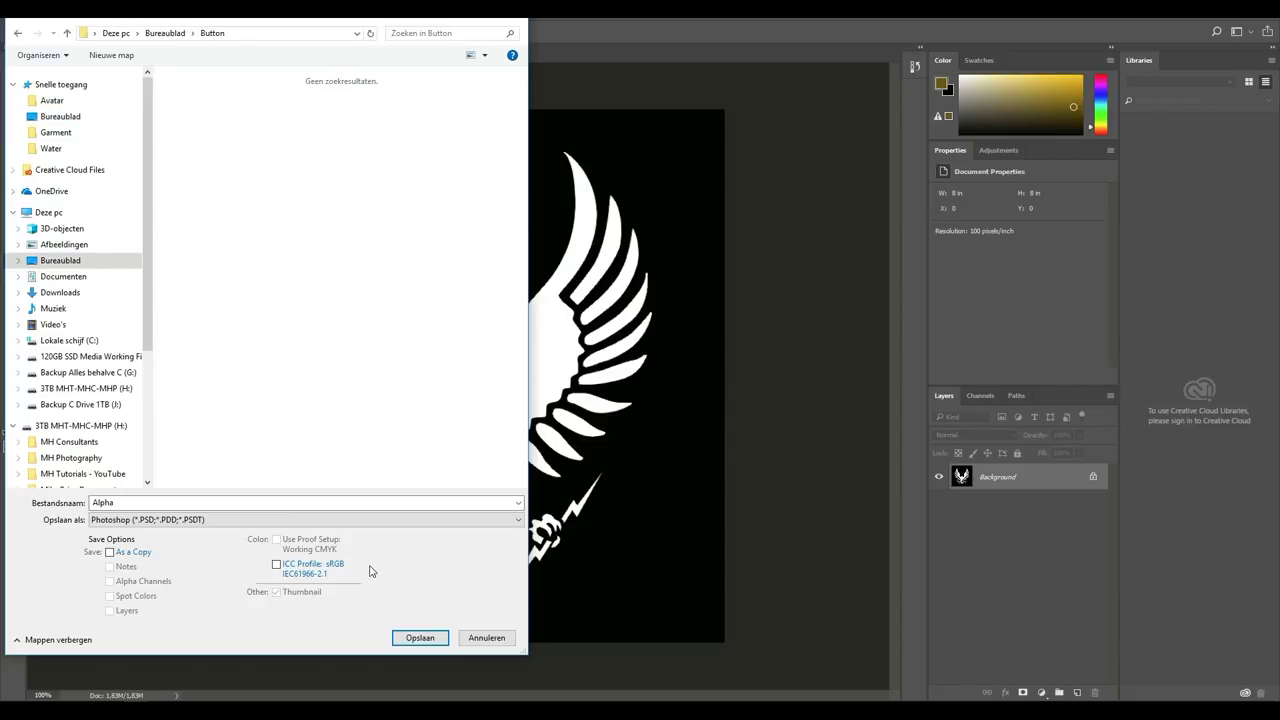
click(438, 642)
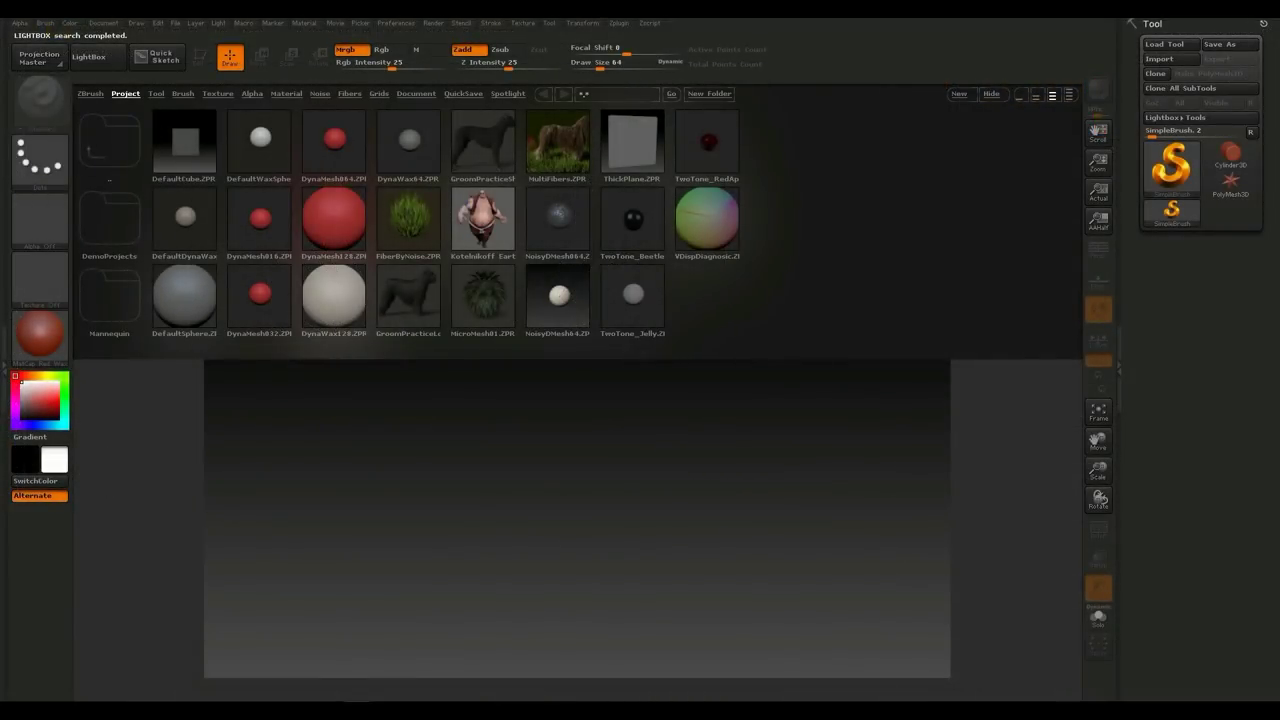
Step: Switch to ZBrush, close LightBox and import ButtonOBJ from the Button folder
click(88, 56)
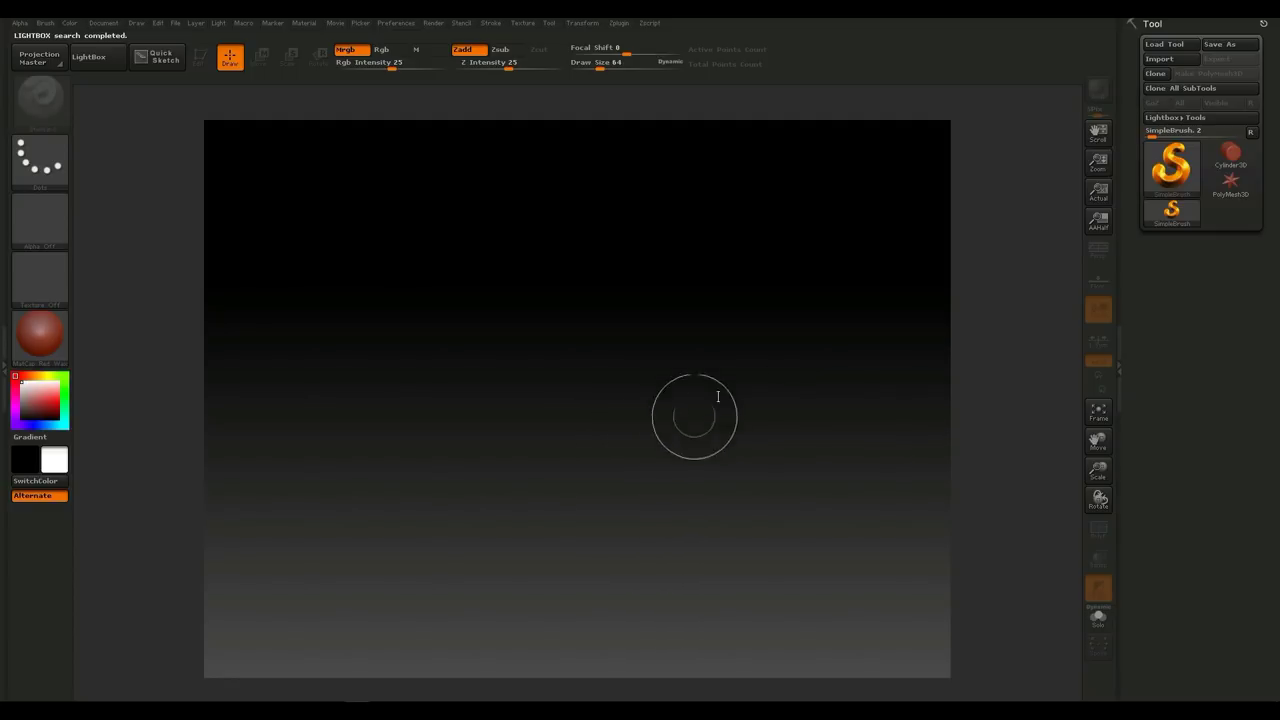
click(1171, 61)
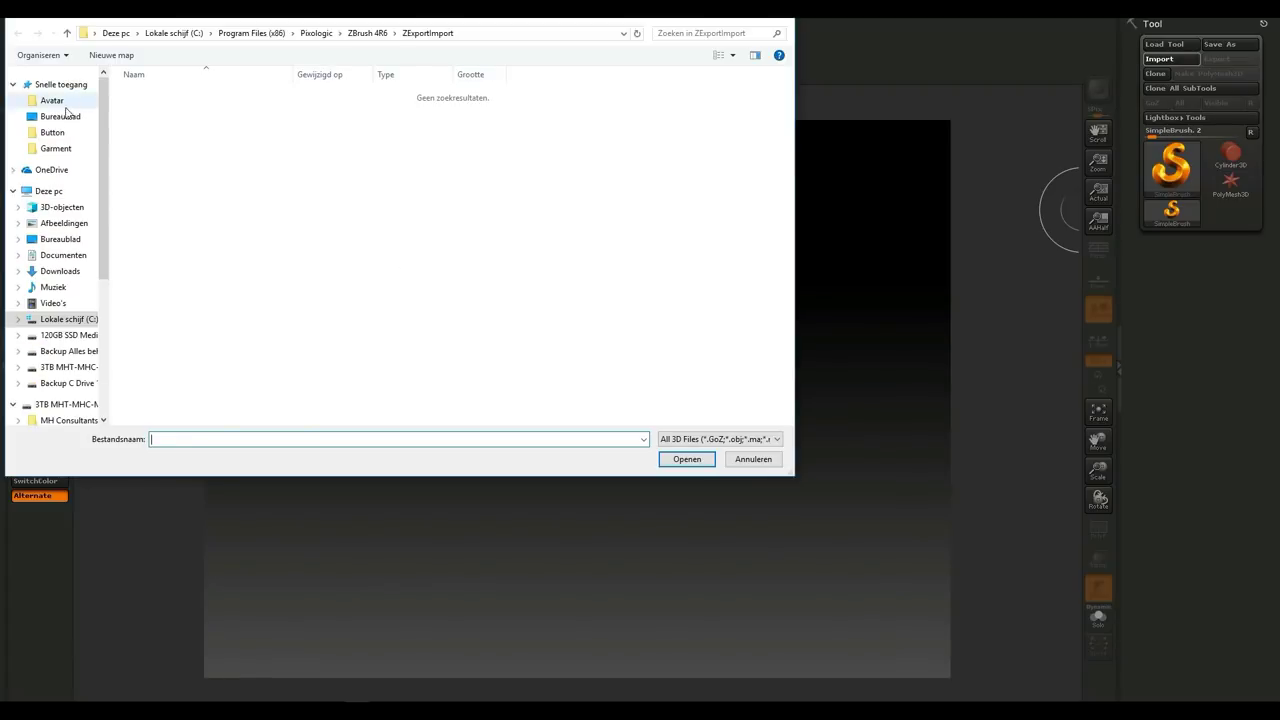
click(53, 133)
click(148, 118)
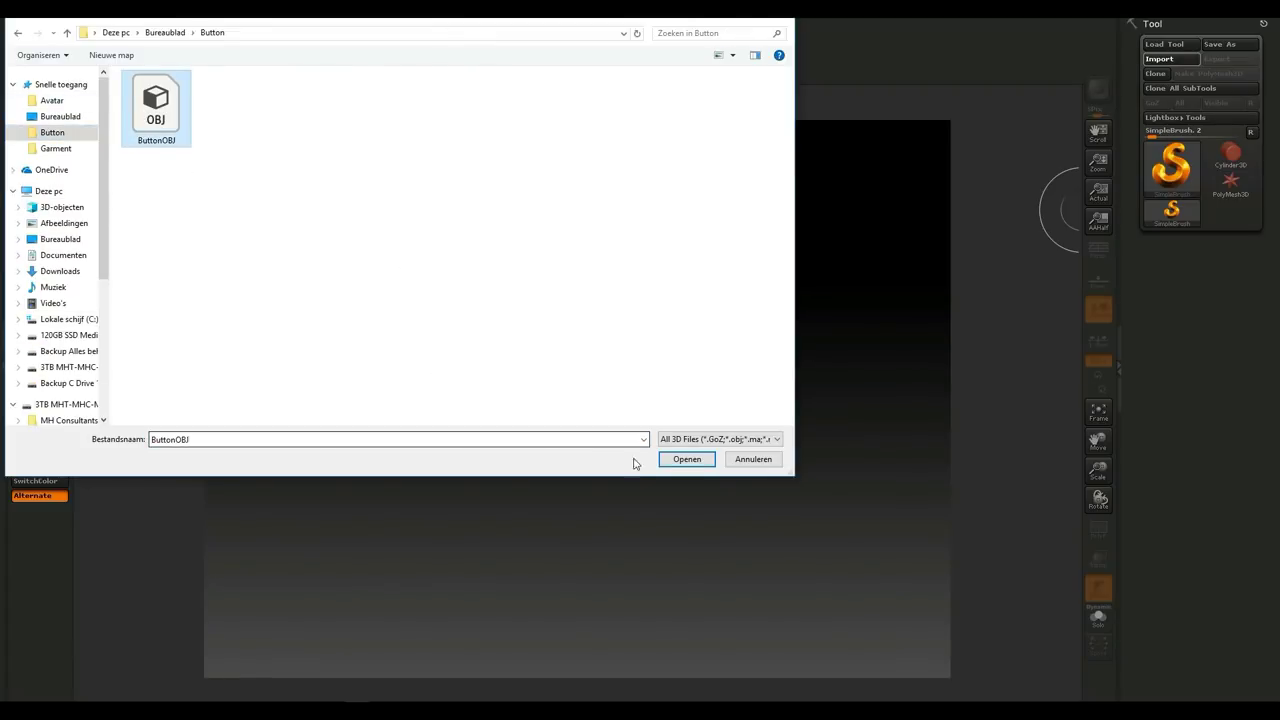
click(686, 459)
Step: Draw the imported button onto the canvas in Edit mode and convert it to a PolyMesh3D
mouse_move(528, 350)
mouse_down()
mouse_move(684, 573)
mouse_move(677, 603)
mouse_move(622, 636)
mouse_move(523, 631)
mouse_up()
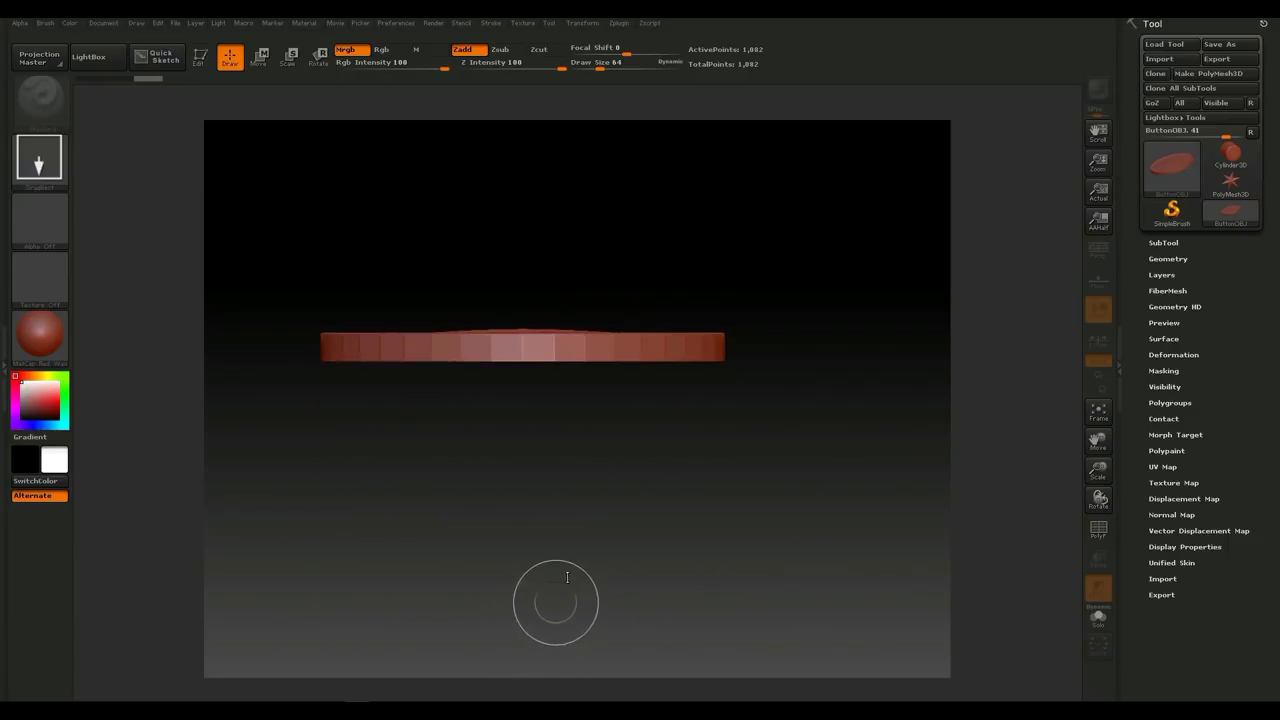
click(200, 57)
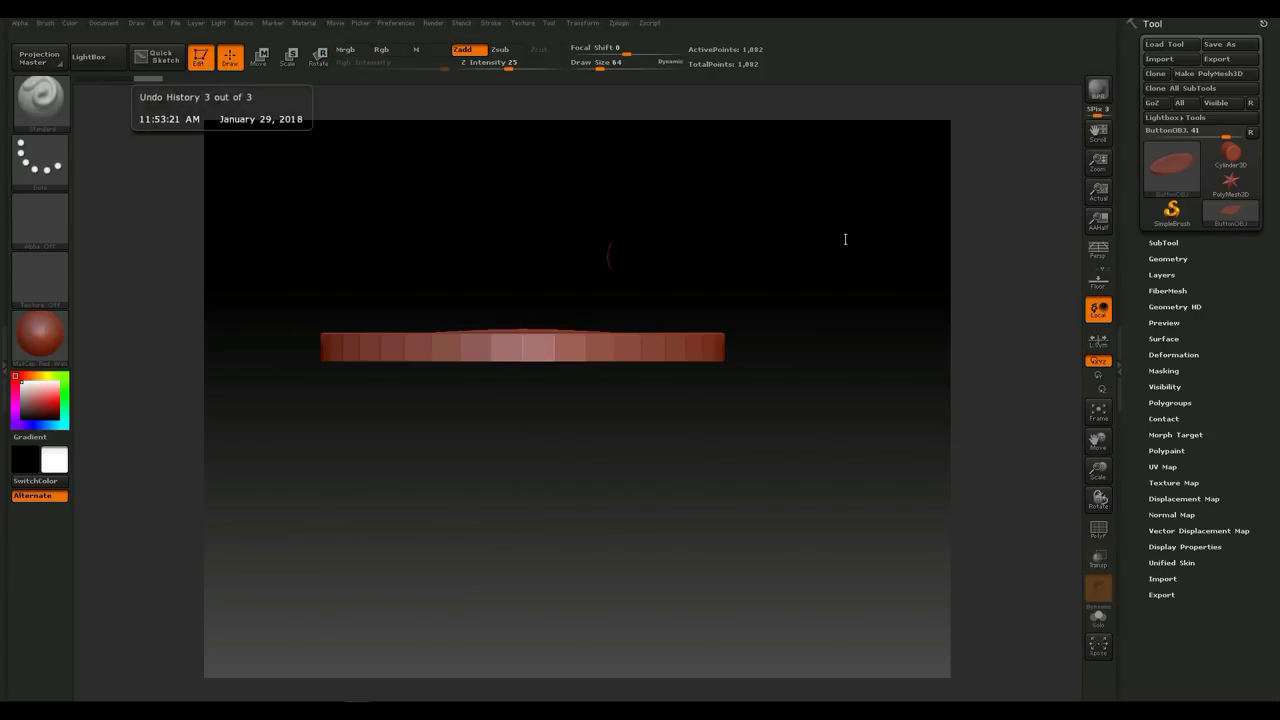
click(1236, 74)
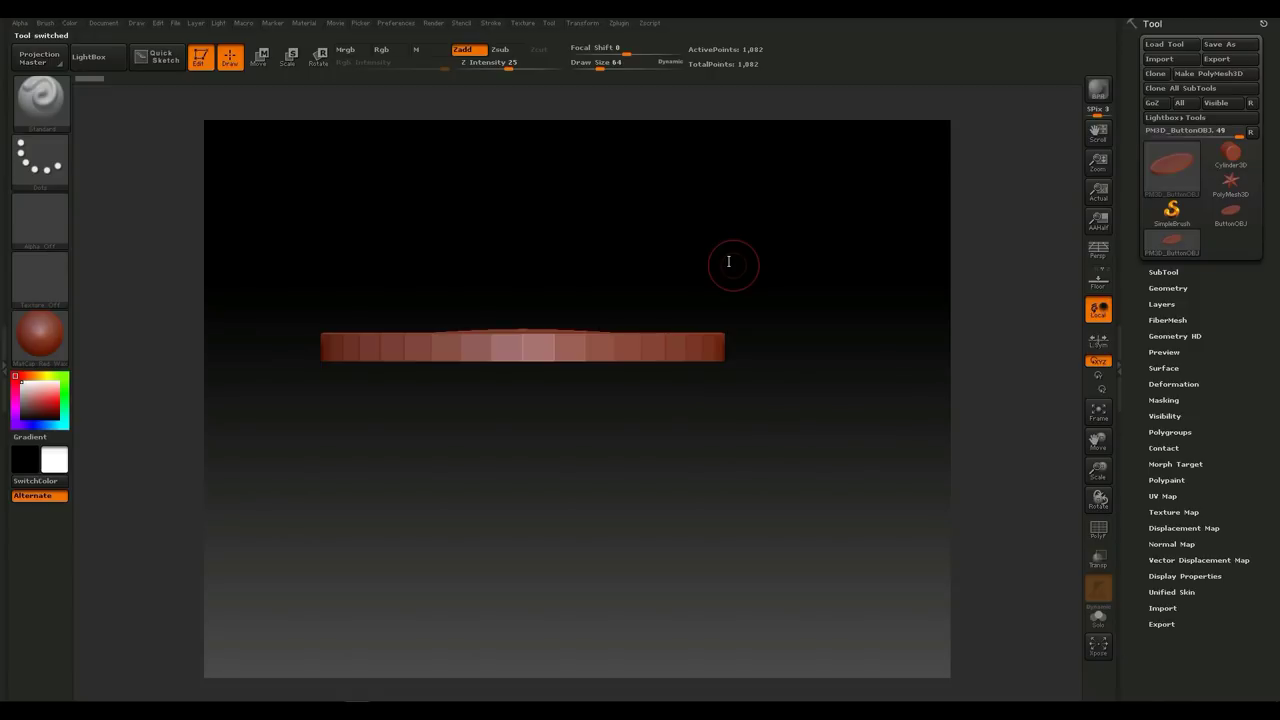
Step: Turn on perspective and the PolyFrame wireframe display for the button viewed at an angle from above
key(p)
drag(771, 266, 757, 363)
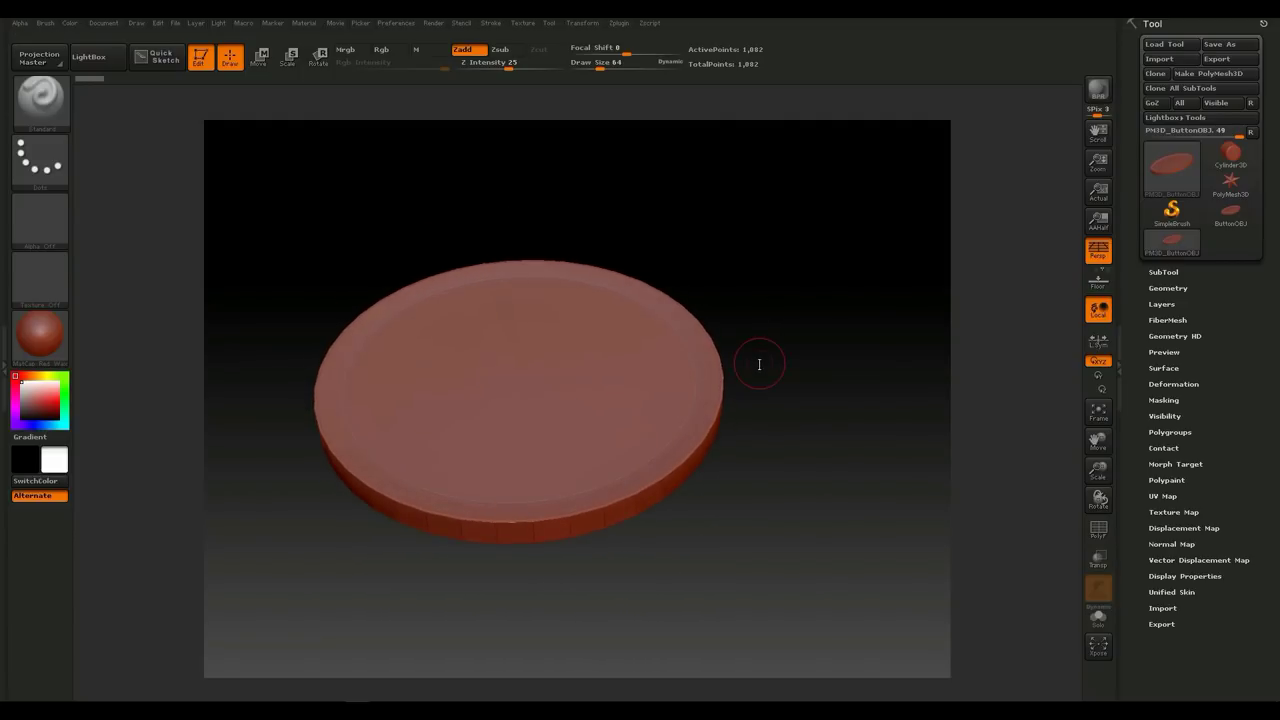
click(1098, 530)
alt+drag(859, 518, 789, 541)
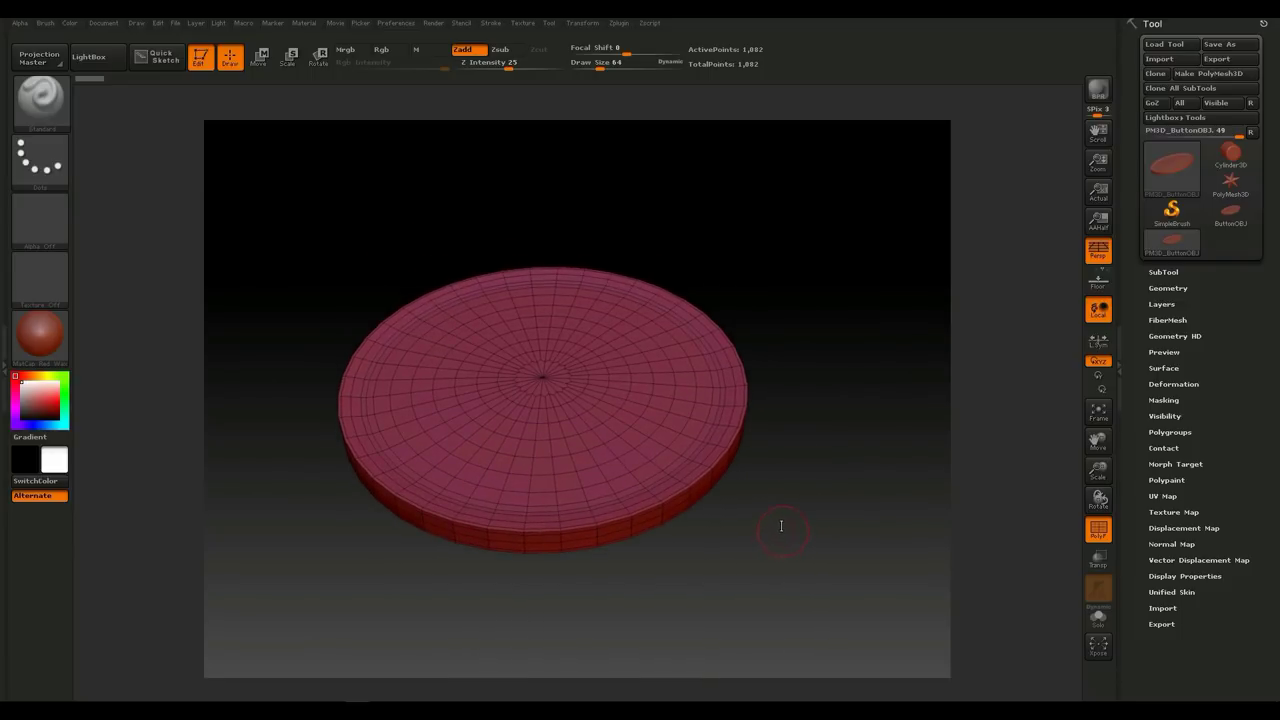
Step: Rename the button subtool LPButtonOBJ
click(1163, 271)
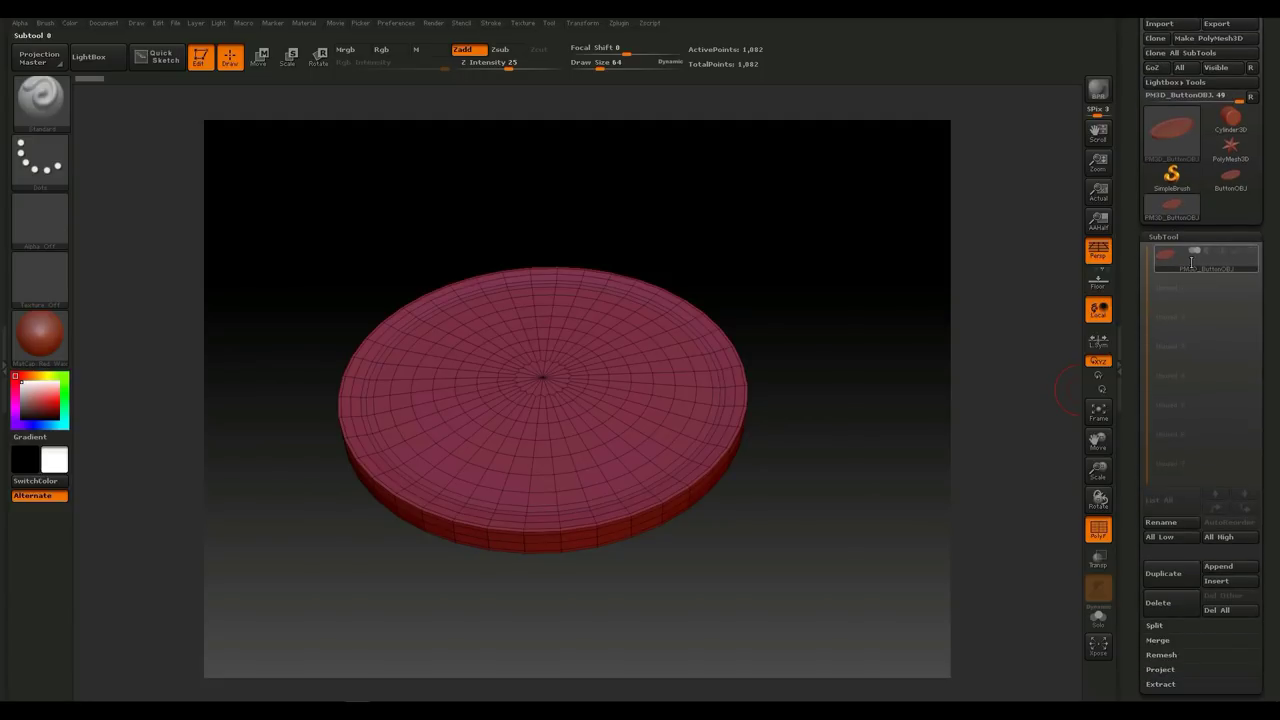
click(1162, 522)
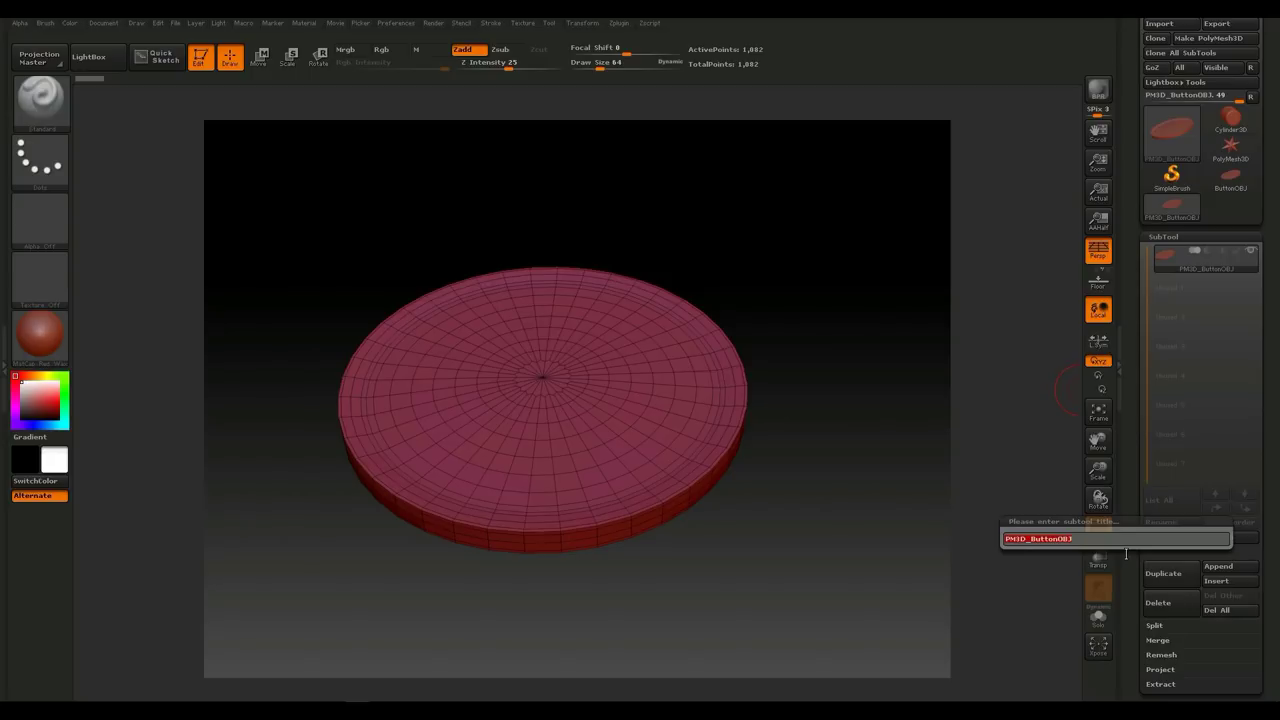
text(LP)
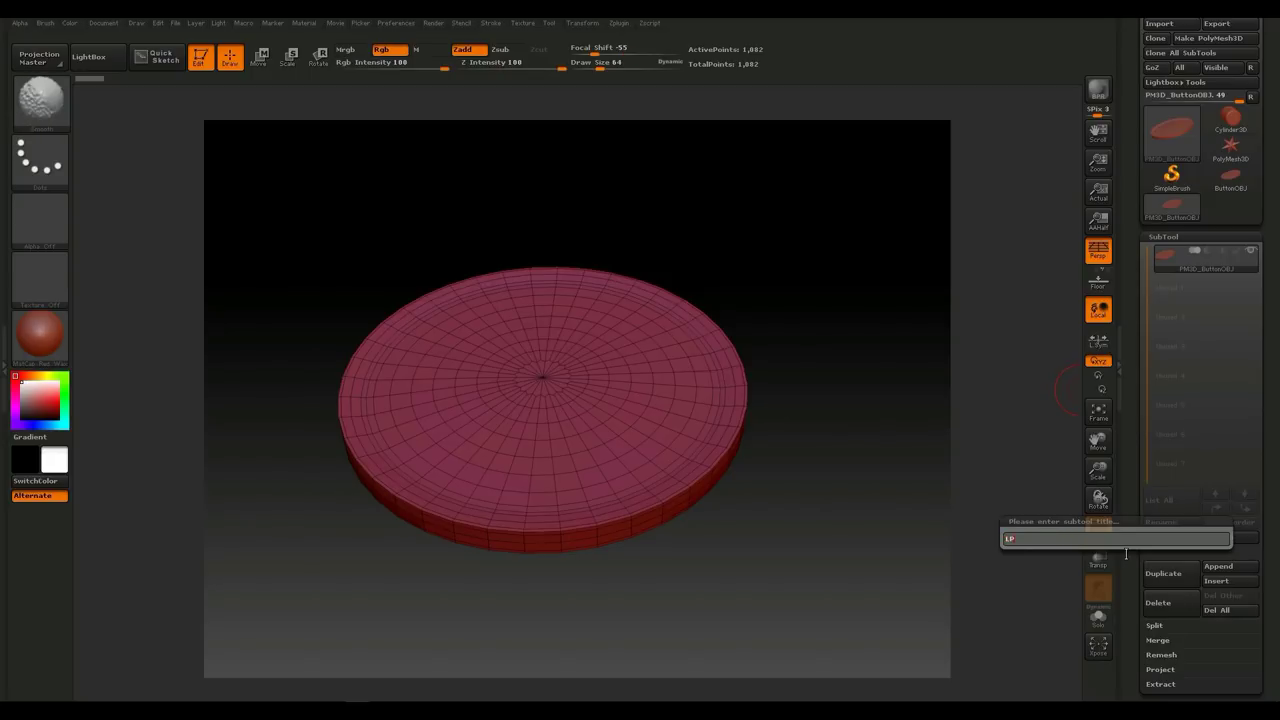
text(Butto)
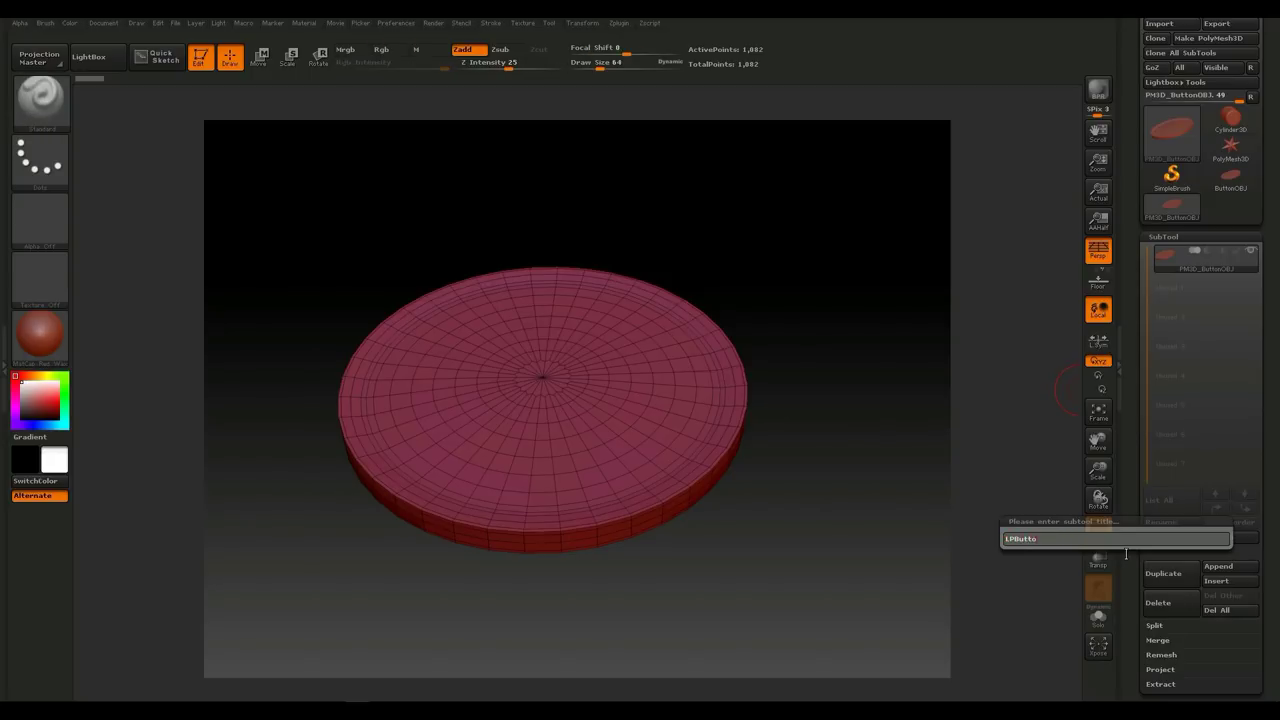
text(n0)
text(BJ)
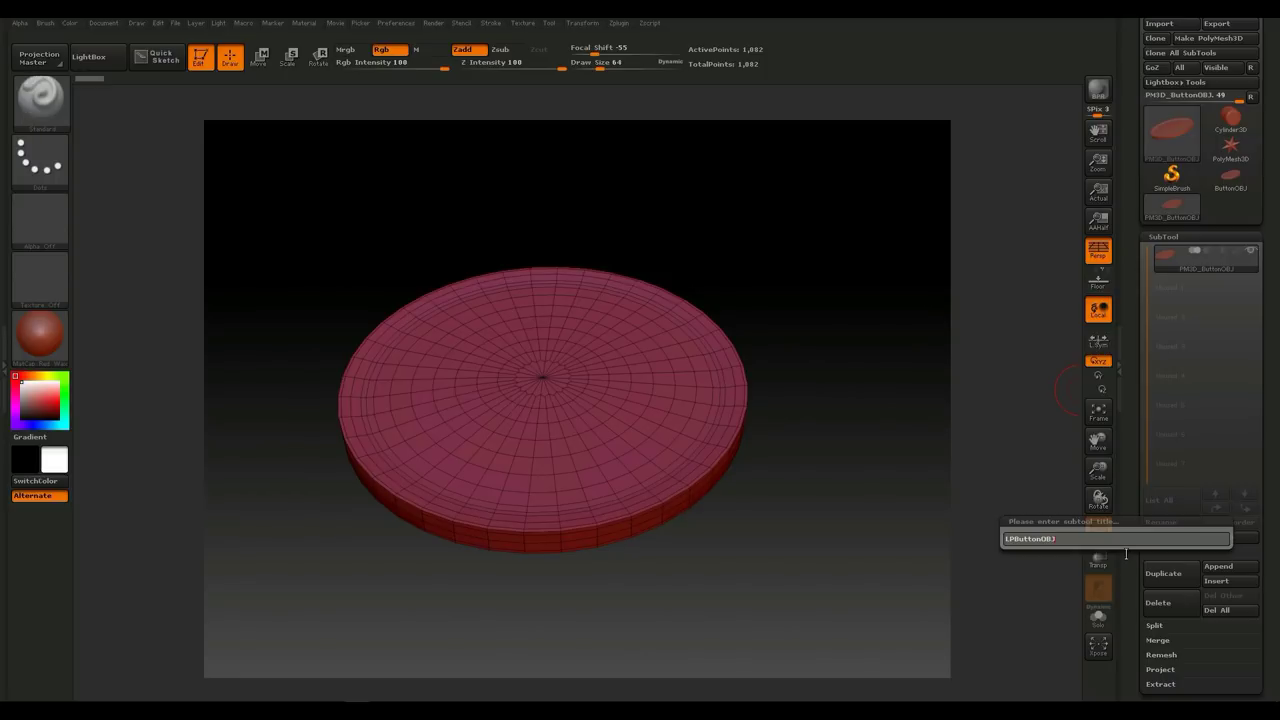
key(Return)
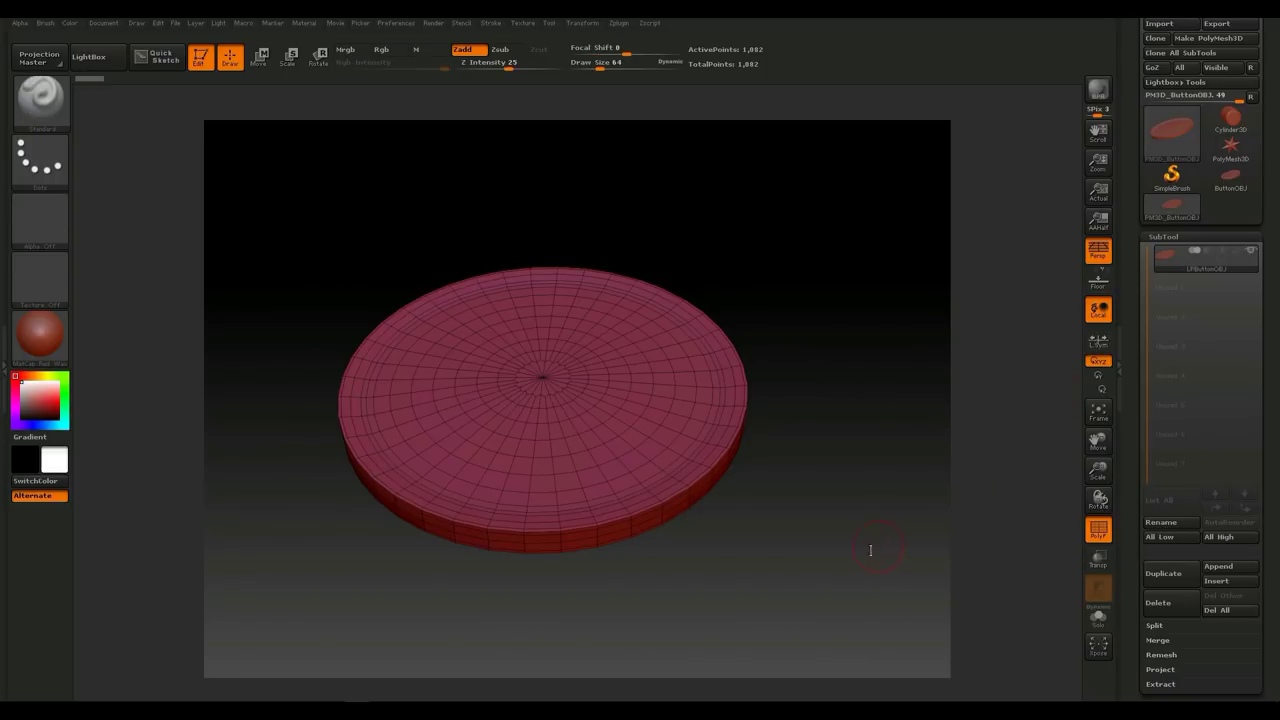
Step: Unwrap the button's UVs using UV Master's Unwrap All with Symmetry enabled
click(620, 23)
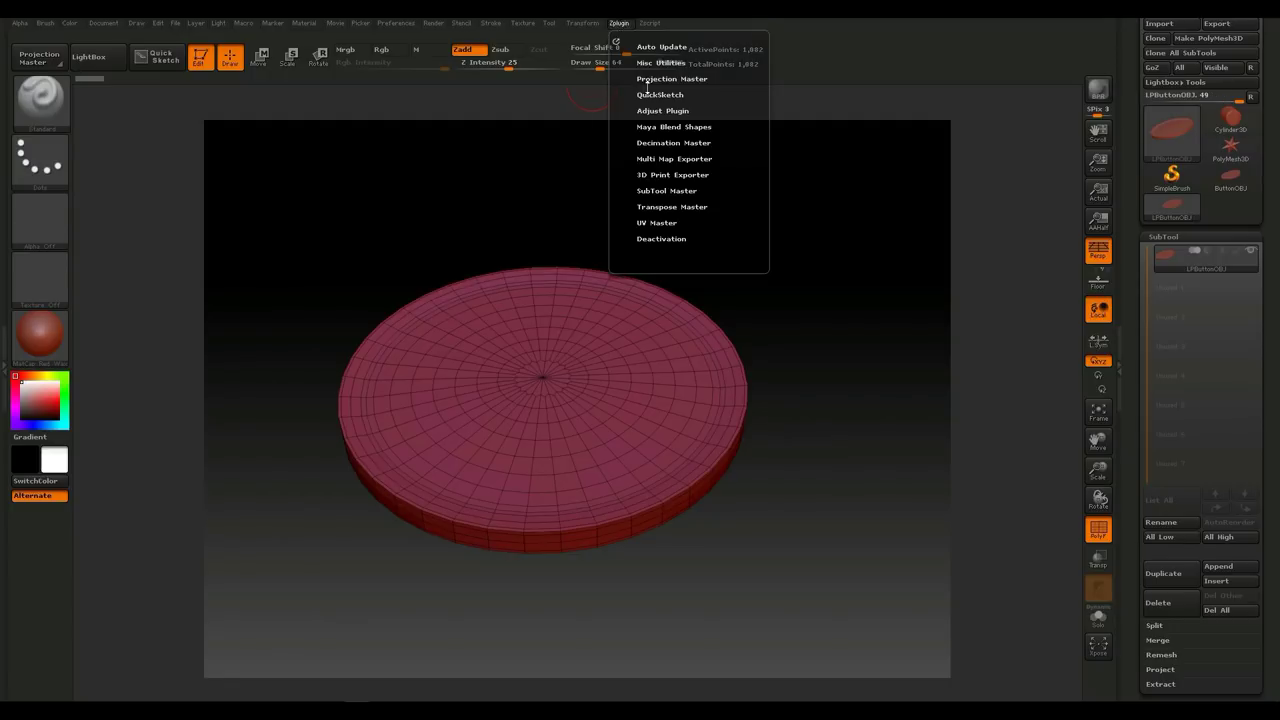
click(677, 223)
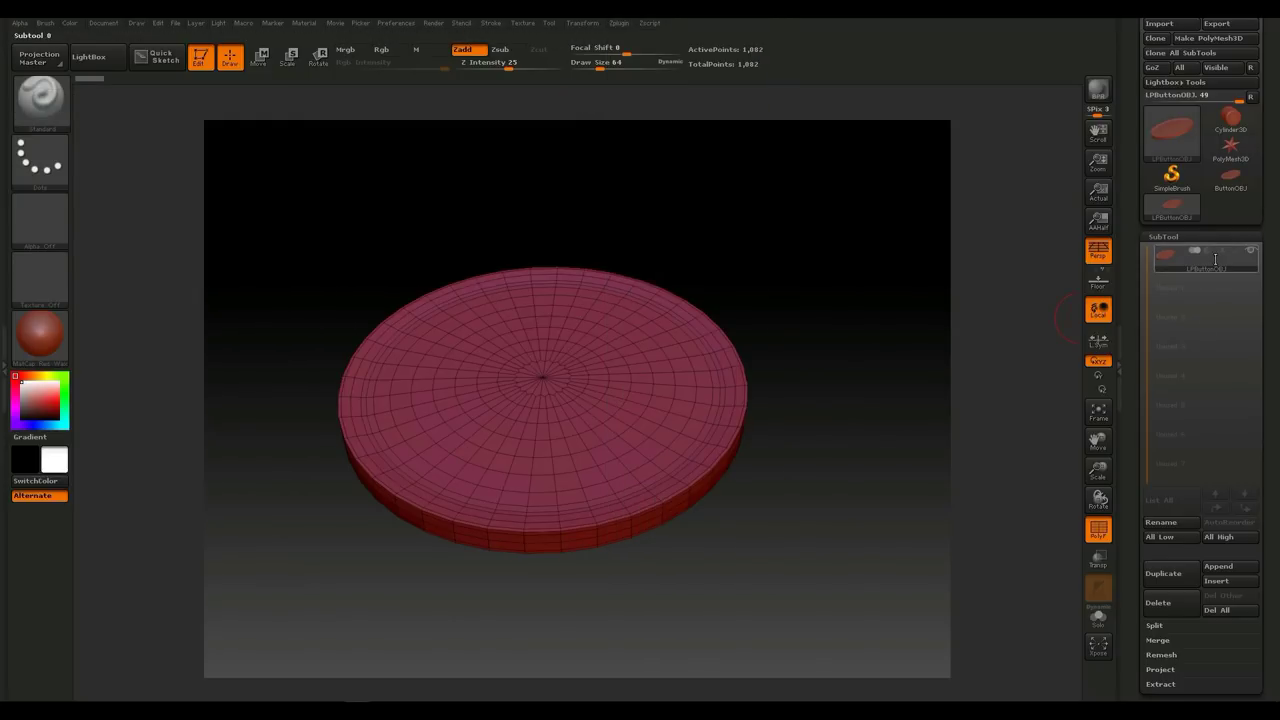
mouse_move(1202, 266)
click(619, 23)
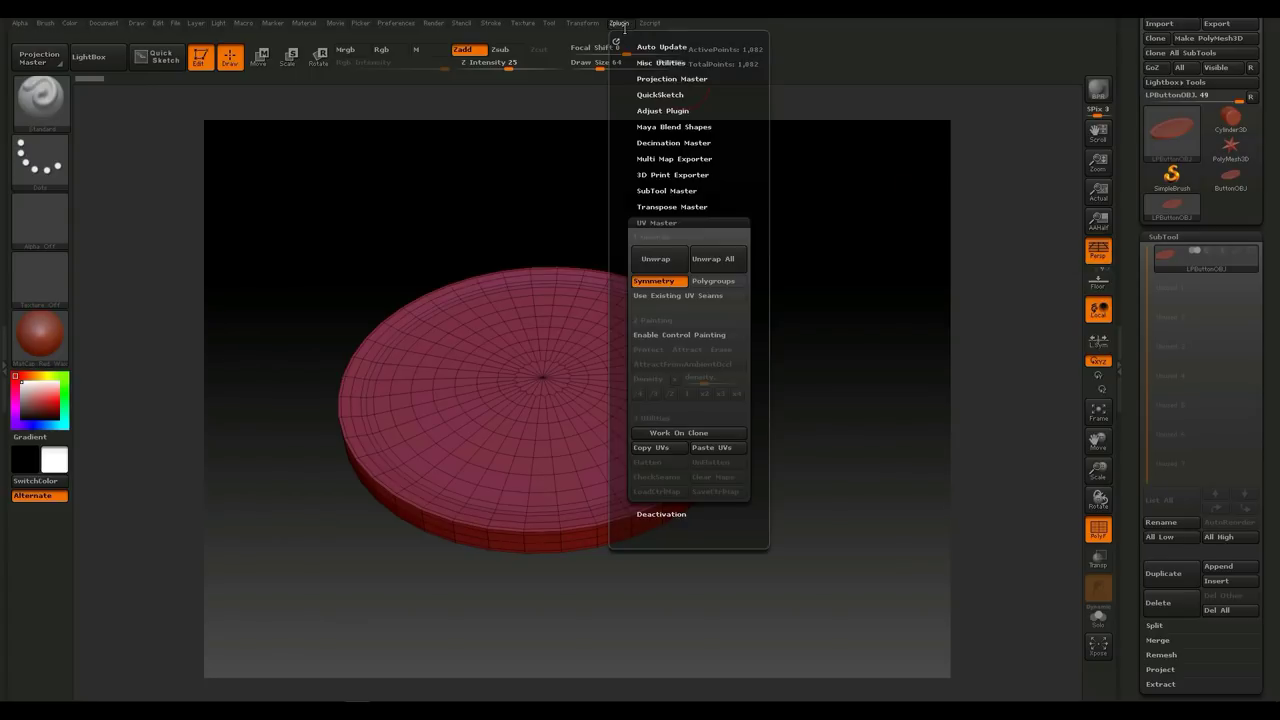
click(720, 262)
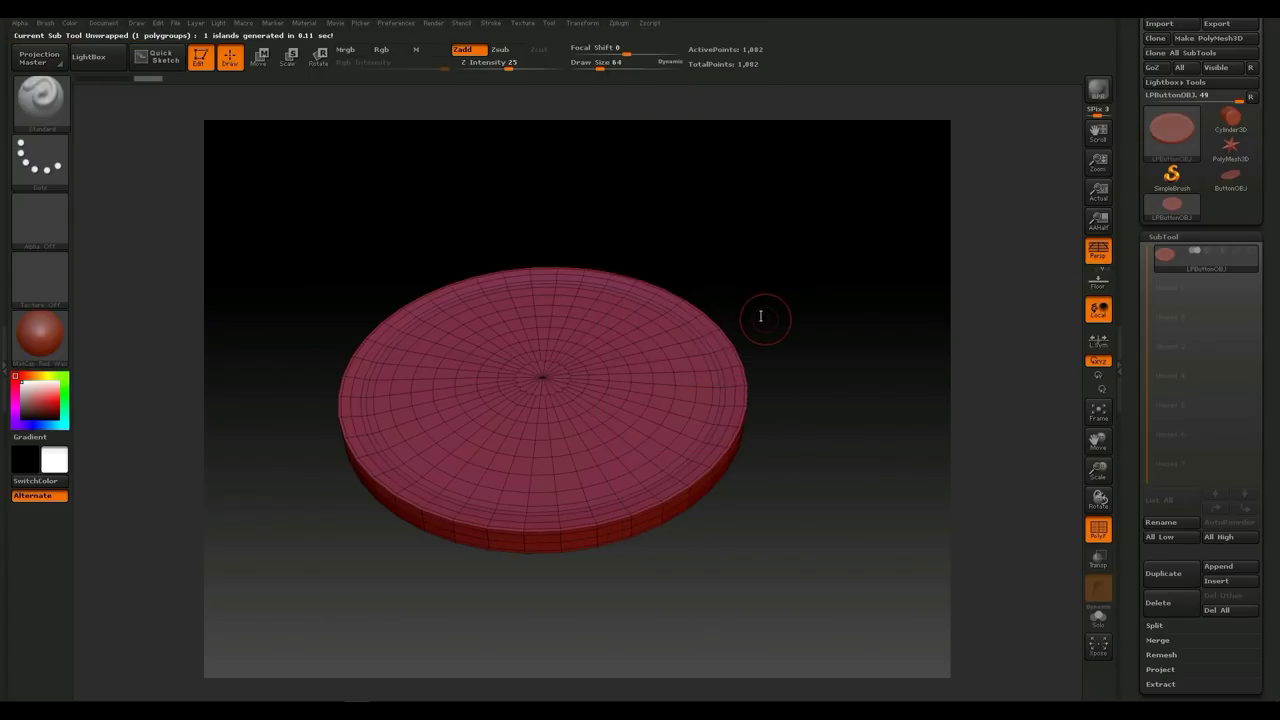
Step: Flatten the button to inspect its UV layout, and unflatten it back to the 3D disc
click(620, 24)
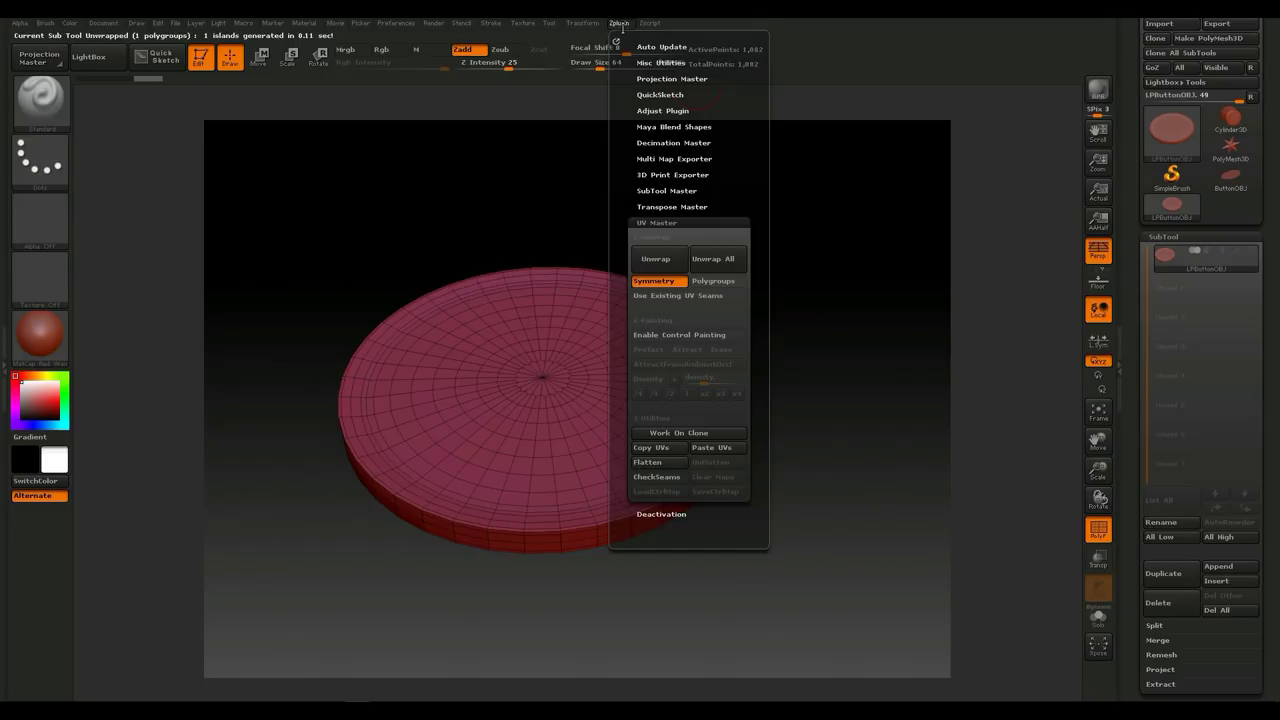
click(672, 467)
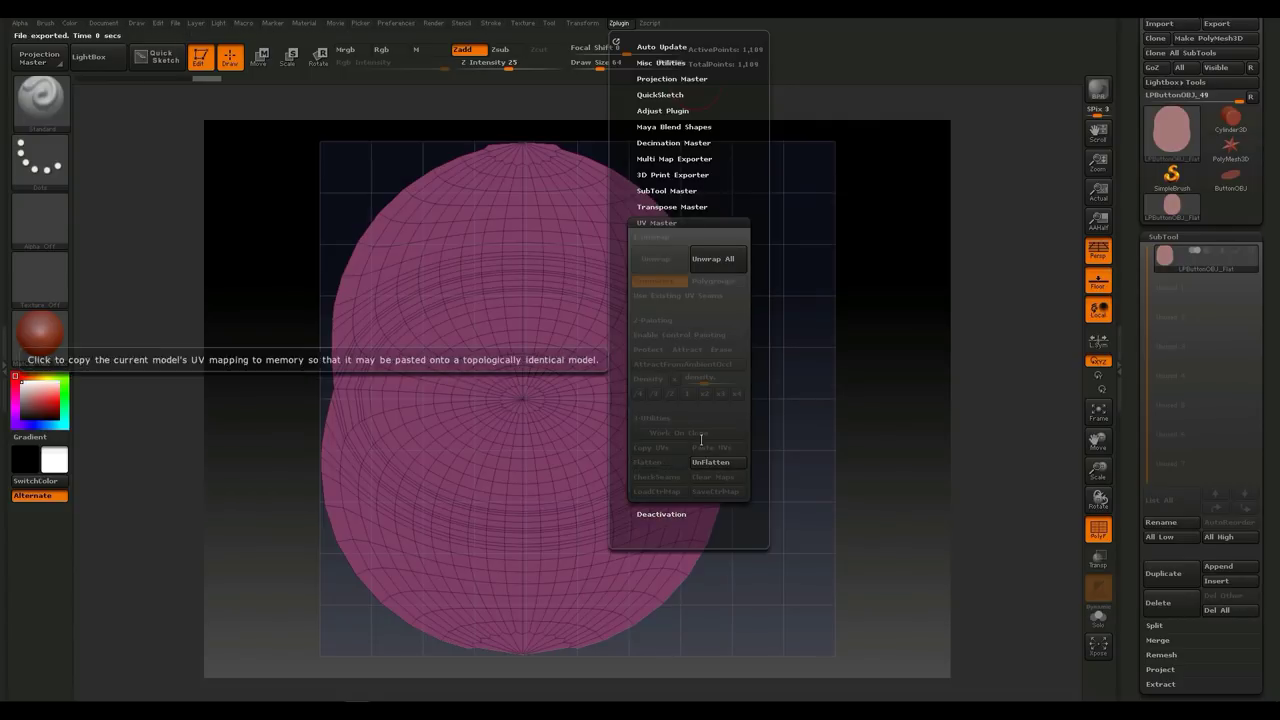
click(732, 466)
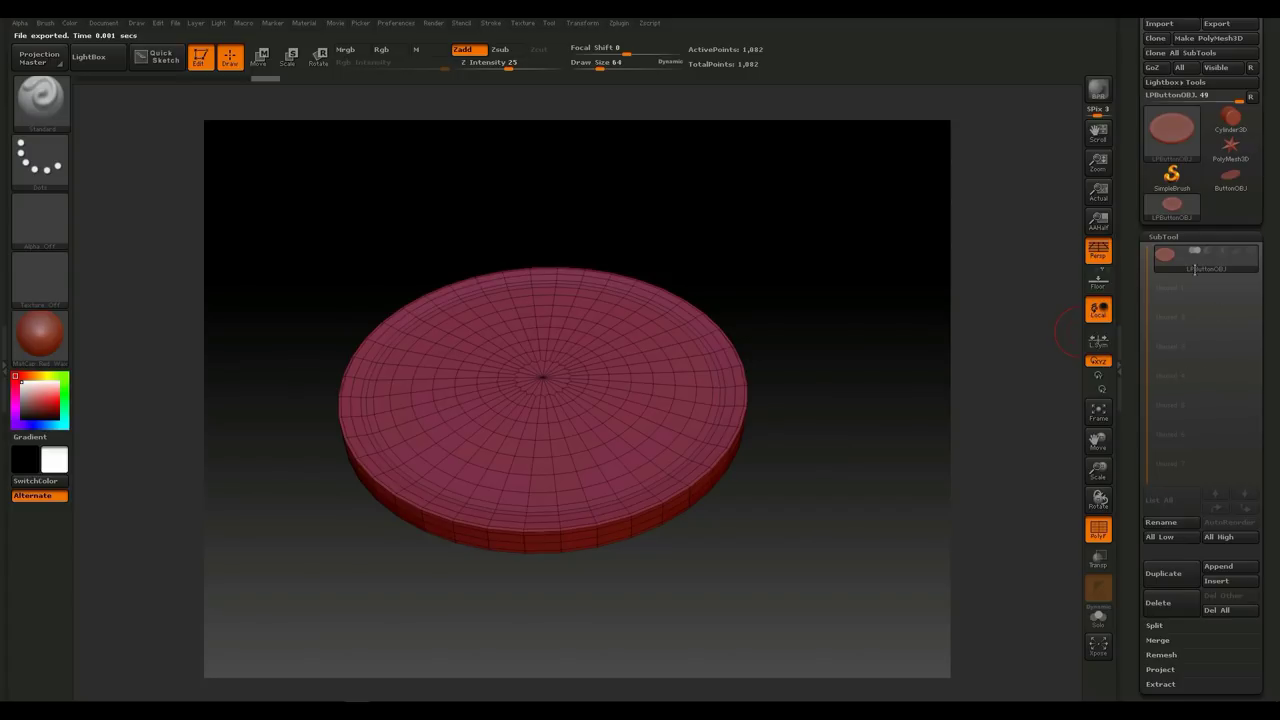
Step: Duplicate the LPButtonOBJ subtool and rename the copy HPButton
click(1184, 578)
click(1234, 291)
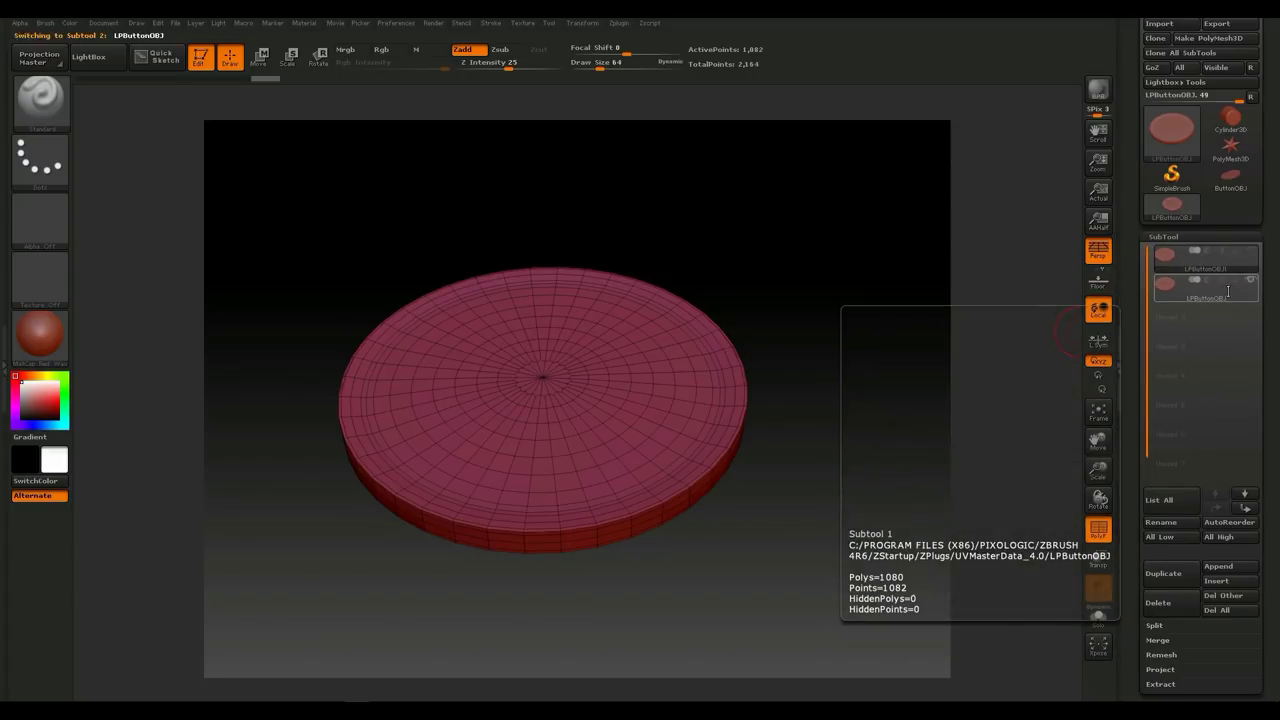
click(1162, 522)
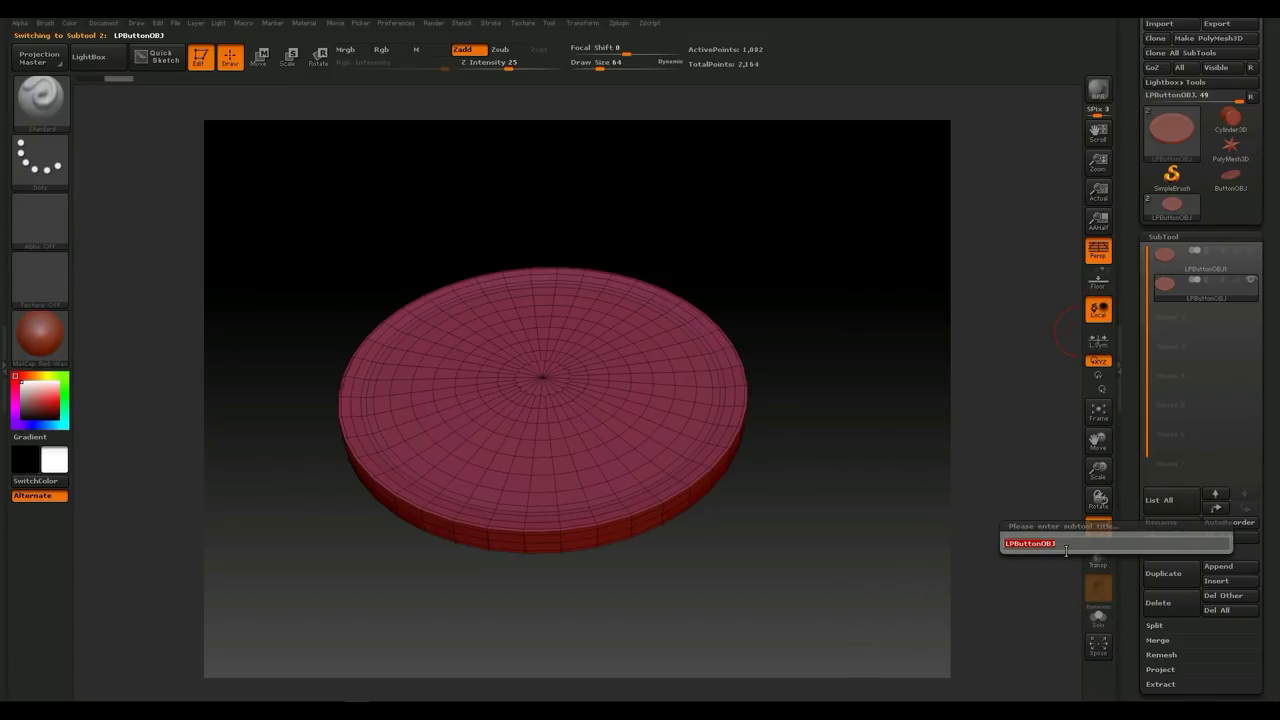
key(BackSpace)
text(HPButton)
key(Return)
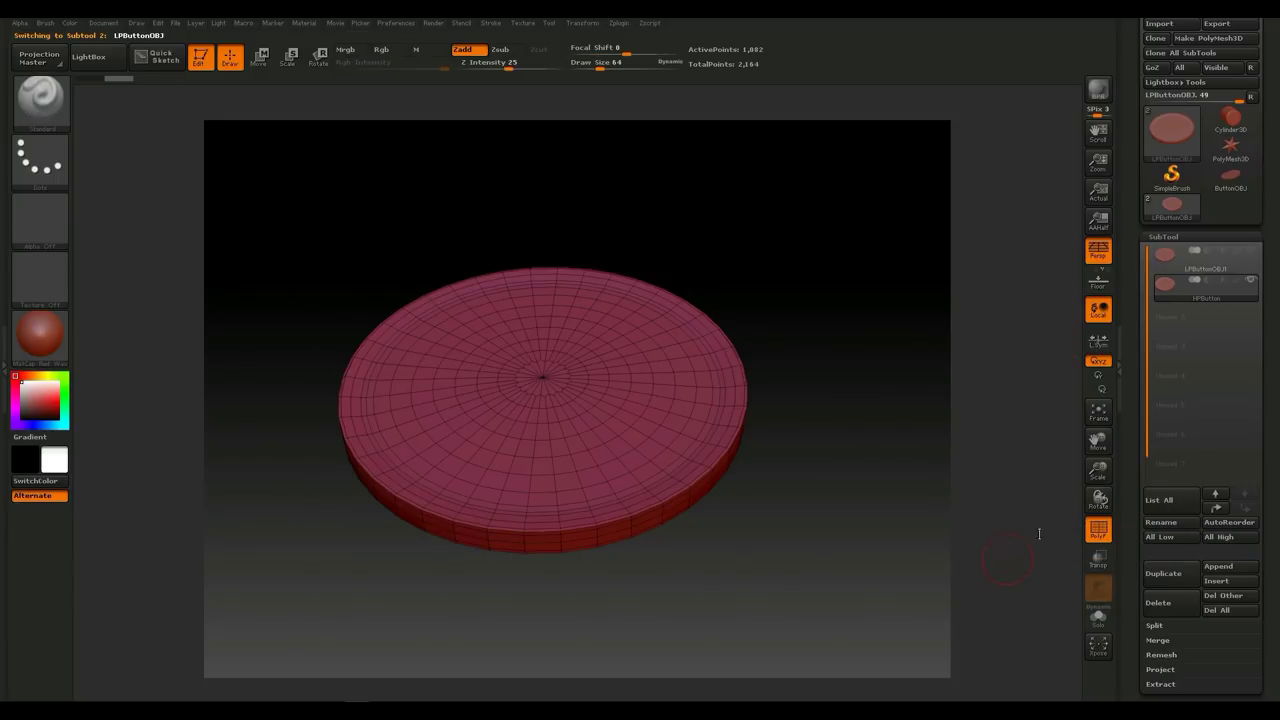
Step: Subdivide the HPButton mesh six times
mouse_move(1184, 296)
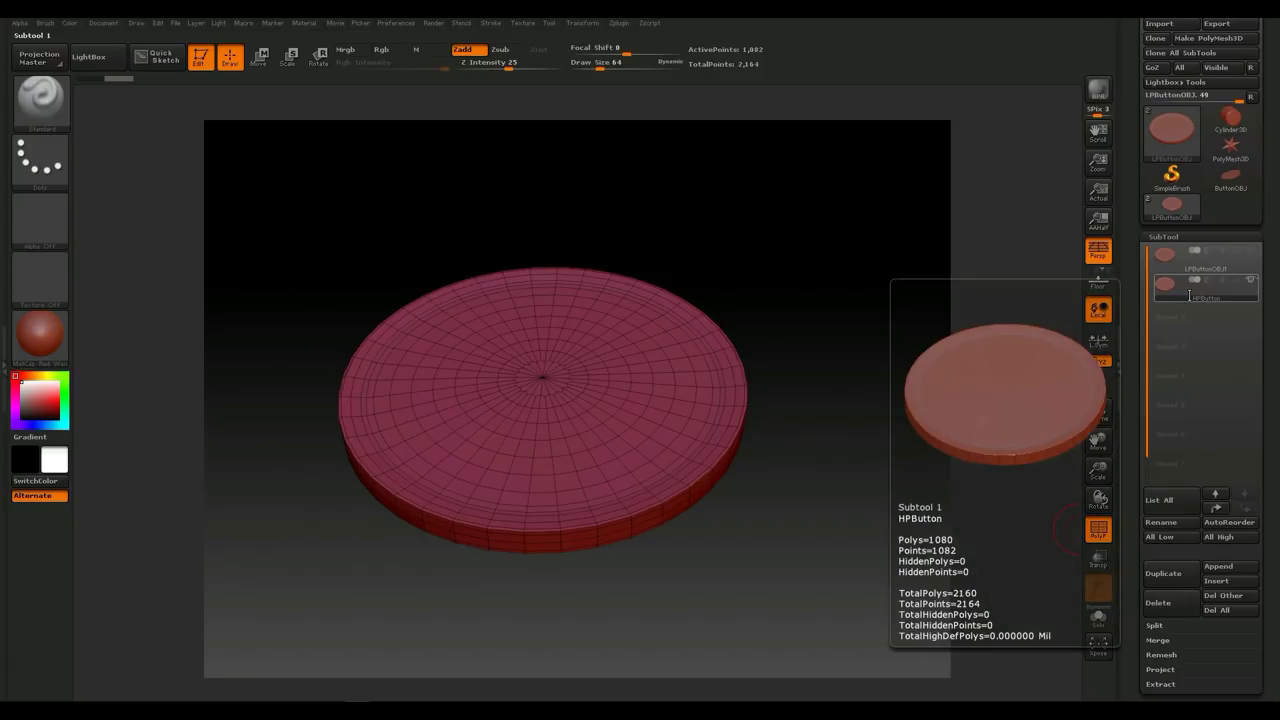
key(ctrl+d)
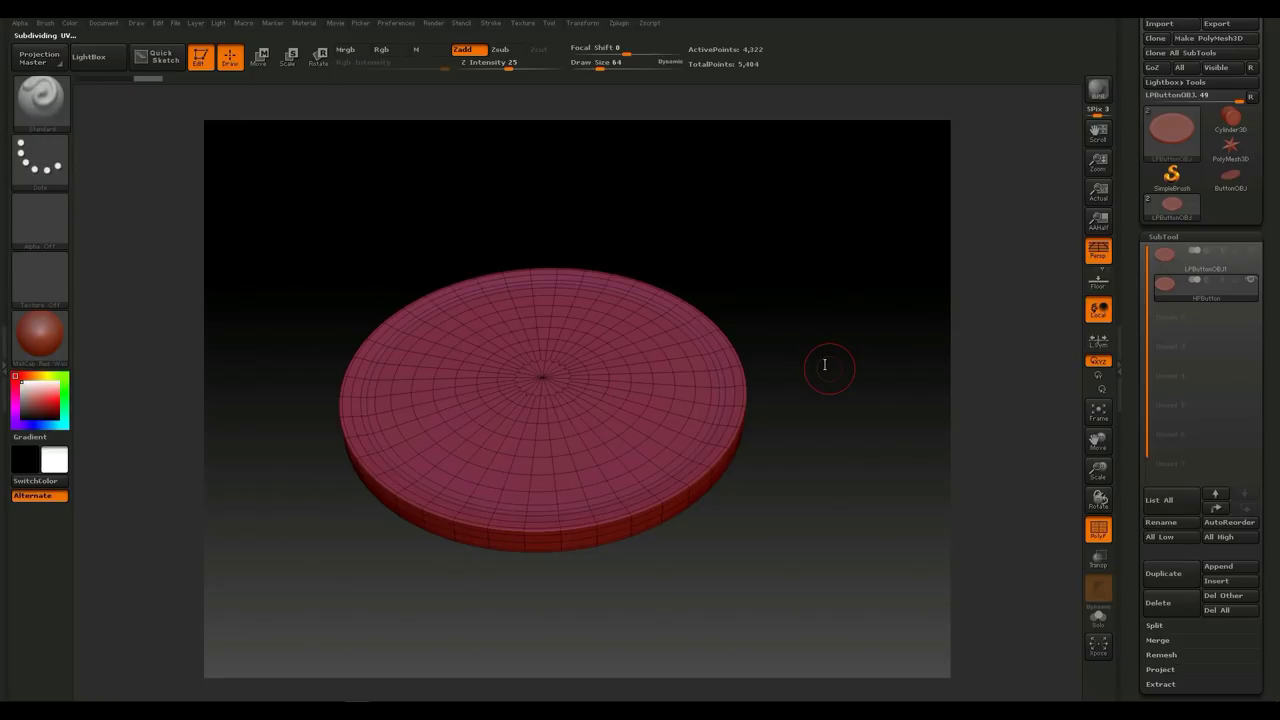
key(ctrl+d)
key(ctrl+d)
key(ctrl+d)
key(ctrl+d)
key(ctrl+d)
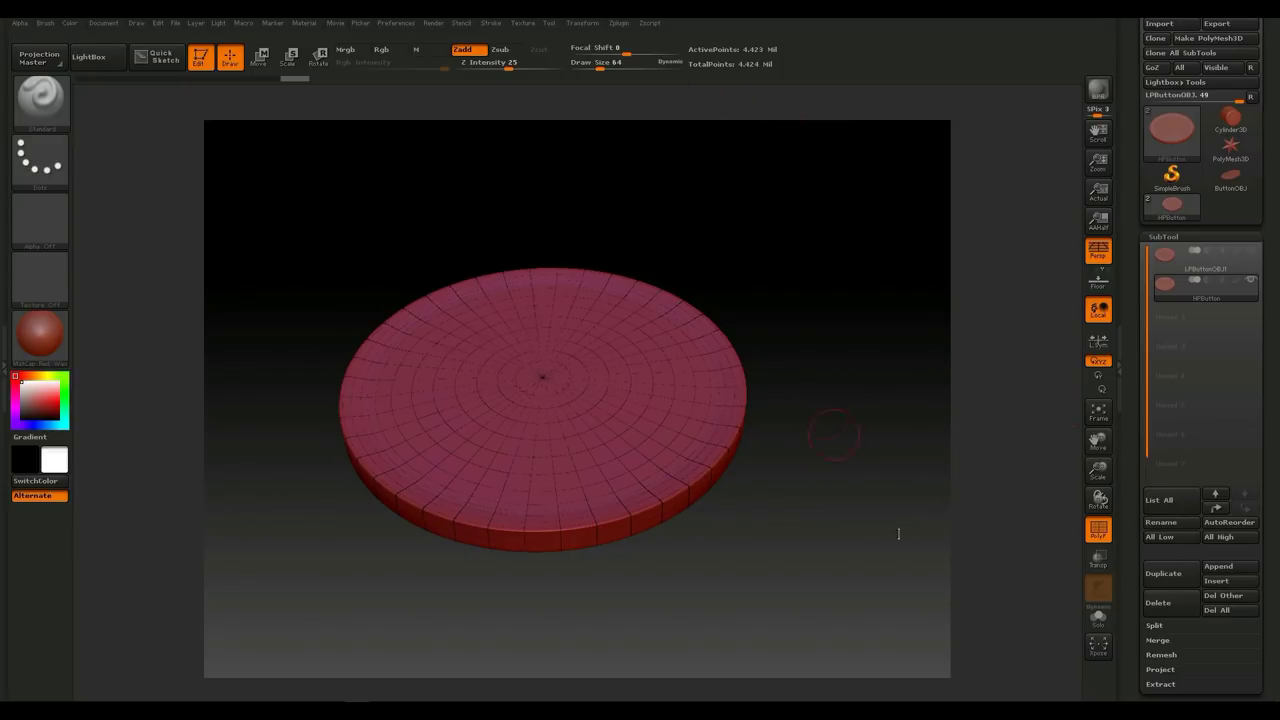
Step: Turn off the PolyFrame wireframe display on the subdivided button
click(1097, 530)
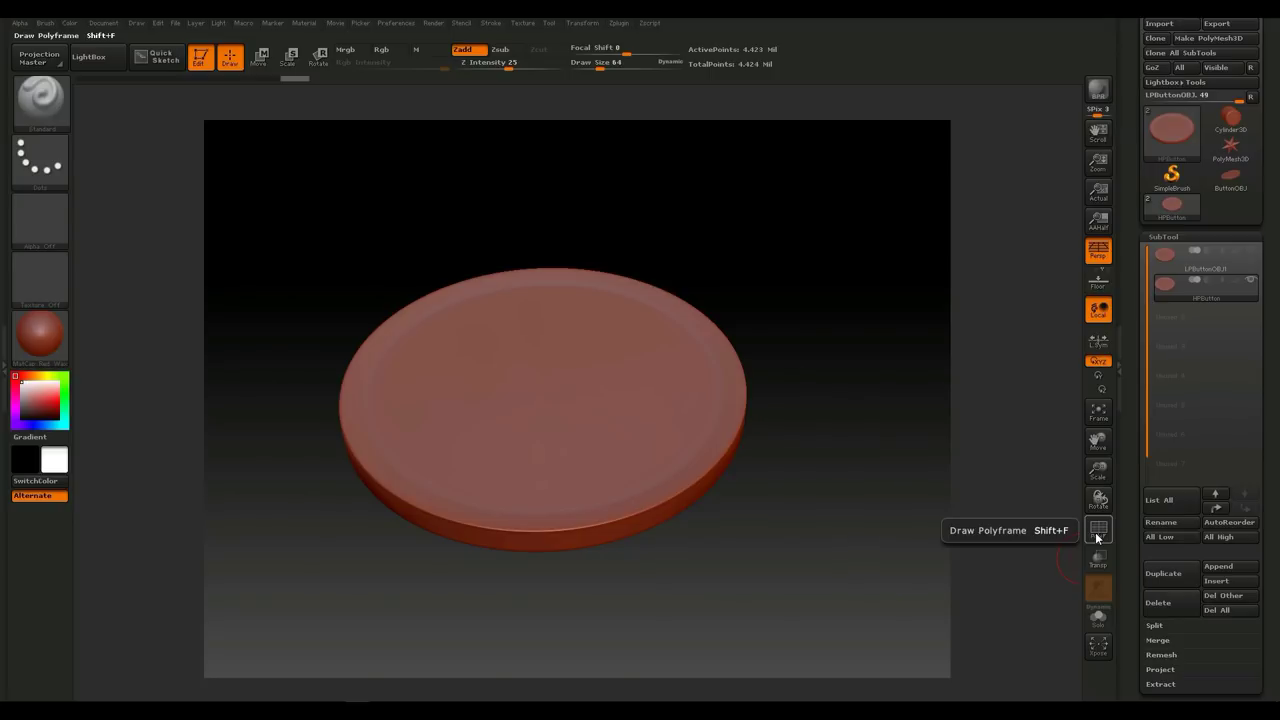
click(1097, 534)
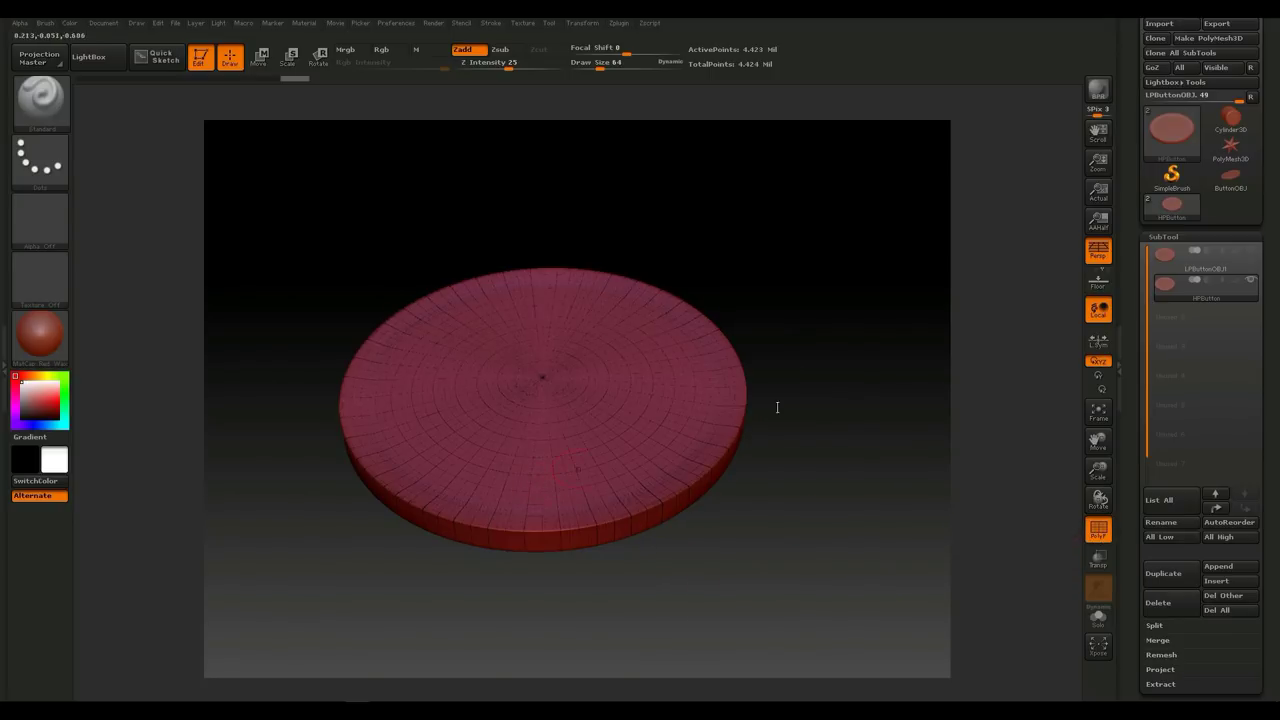
click(1098, 535)
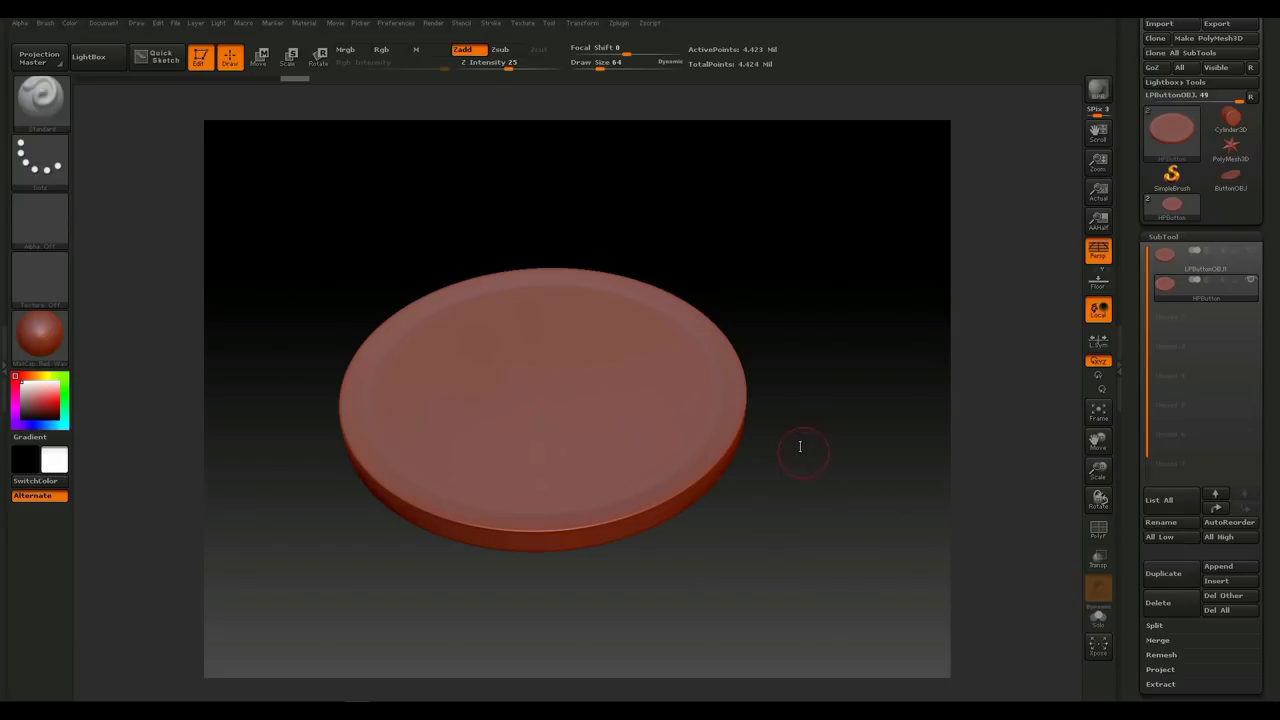
Step: Load the Noise09 NoiseMaker preset as surface noise on HPButton, close LightBox and view the disc more from above
drag(1273, 294, 1275, 176)
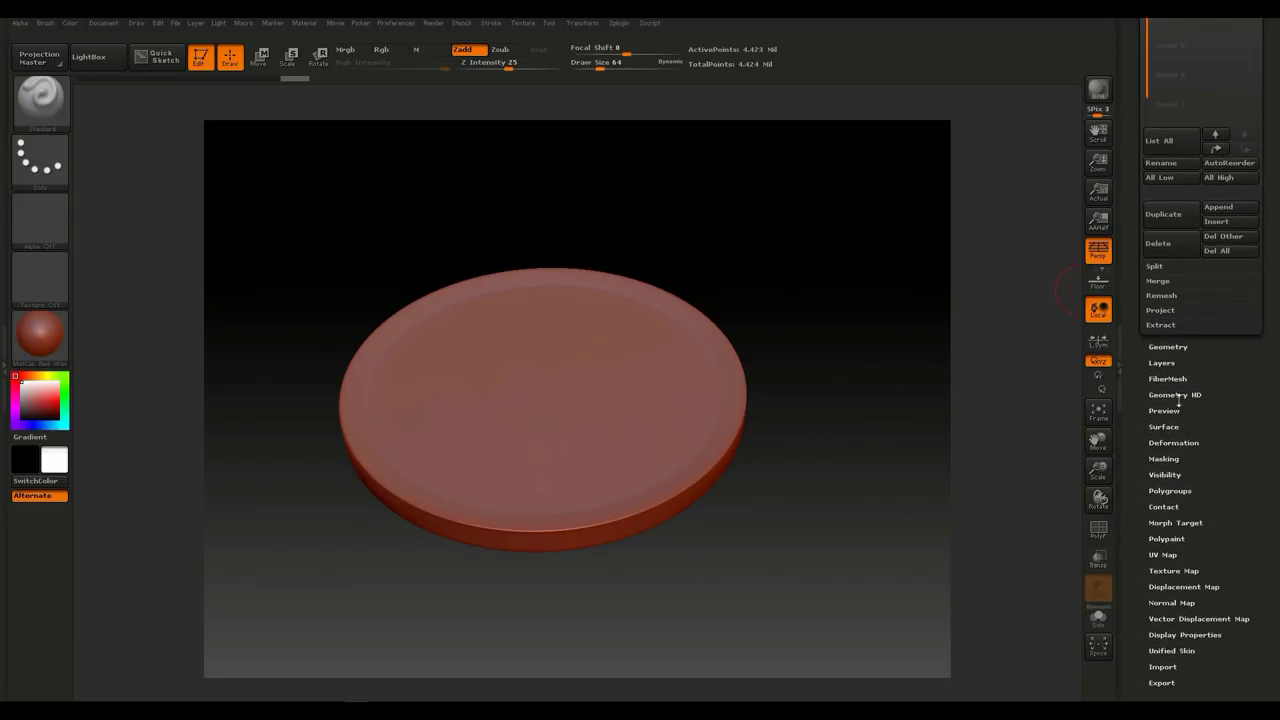
click(1166, 427)
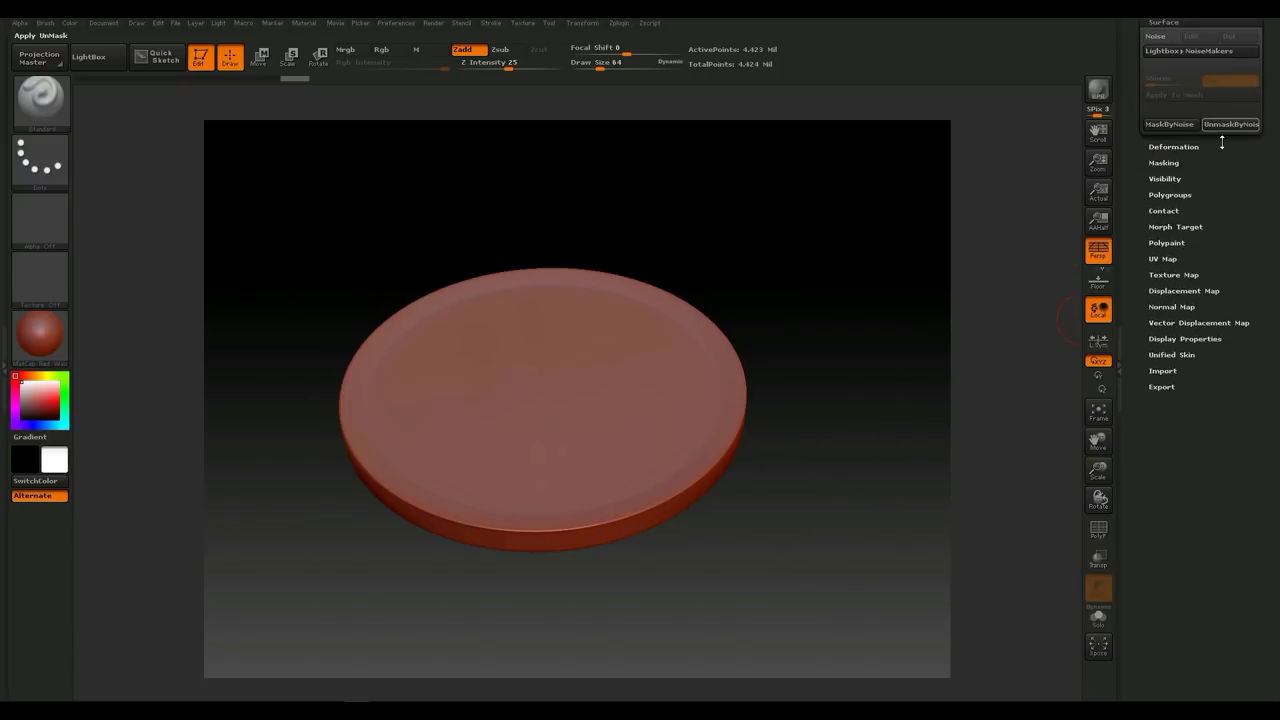
click(1215, 53)
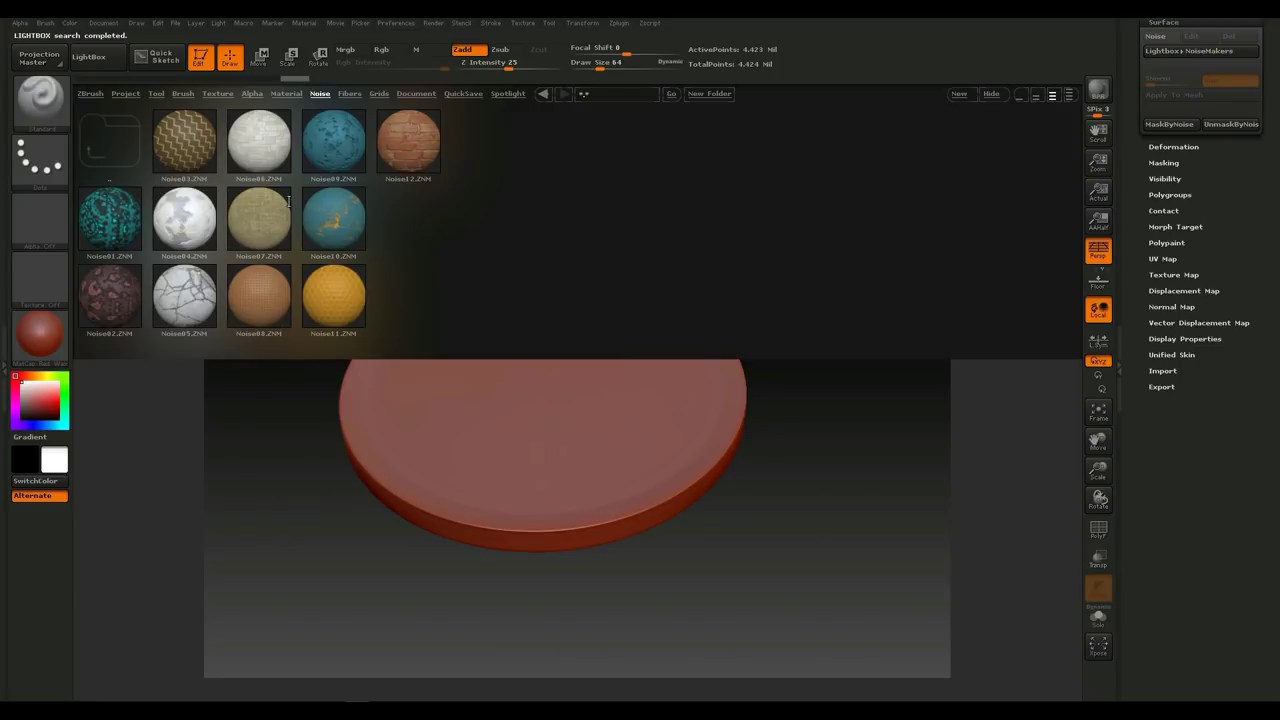
double_click(330, 143)
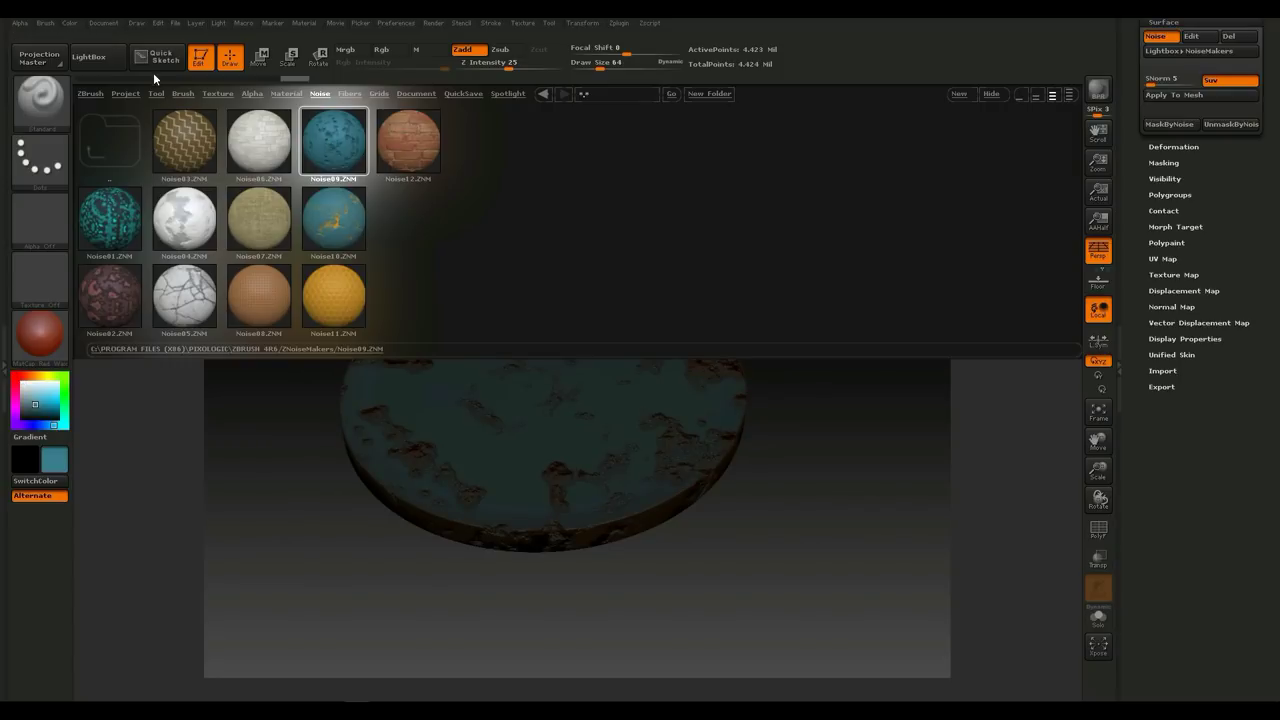
click(97, 57)
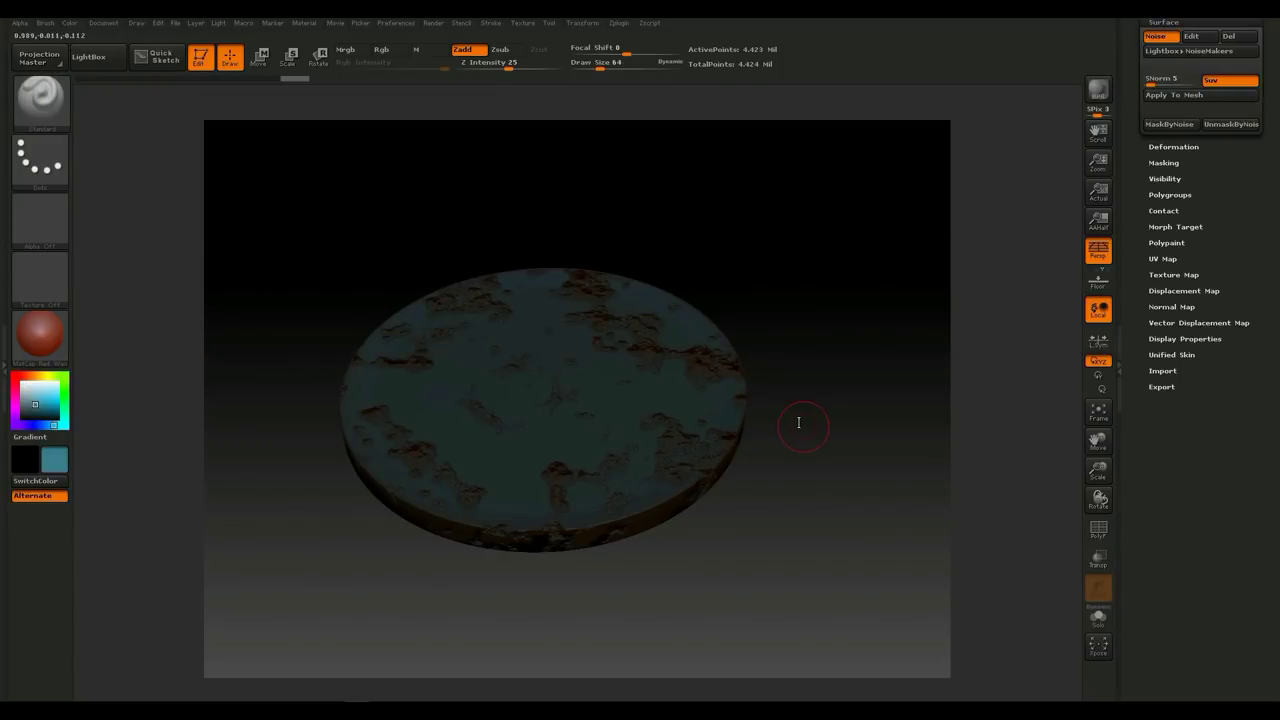
drag(774, 430, 768, 517)
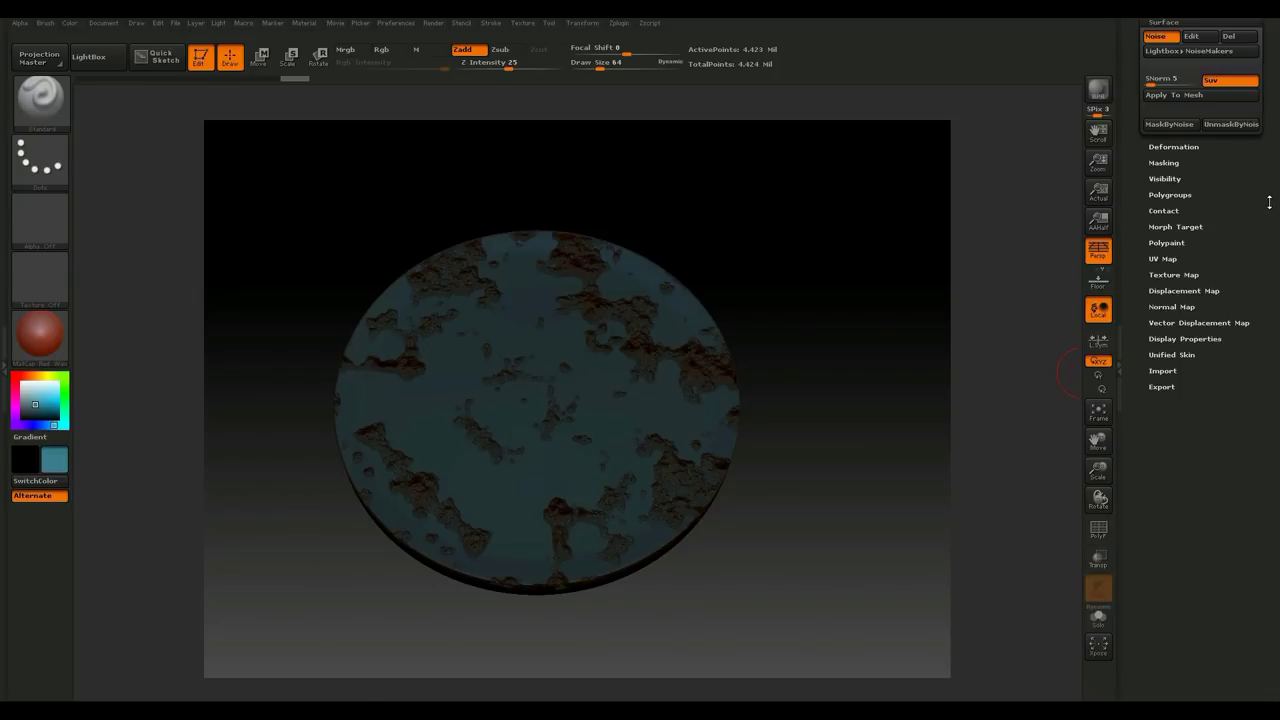
Step: Edit the surface noise to a strength of about -0.0006 and a scale of about 31, and apply it to the mesh
scroll(1269, 202, up, 5)
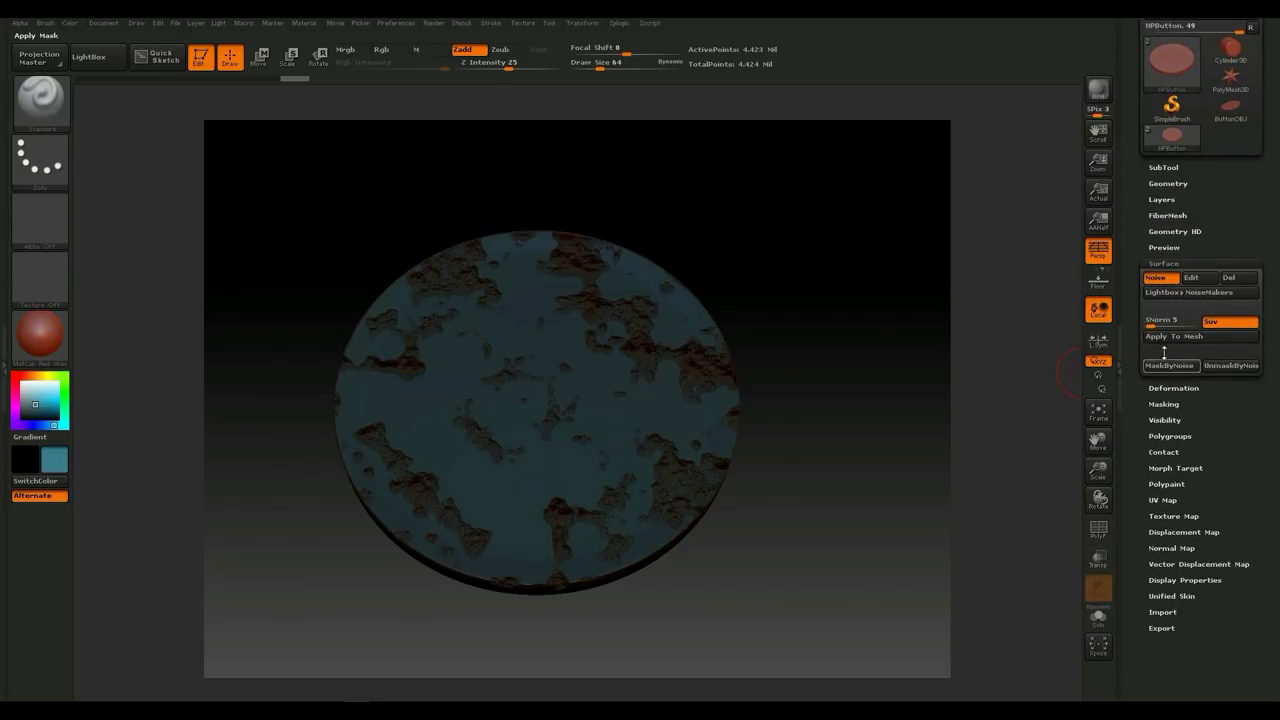
click(1196, 278)
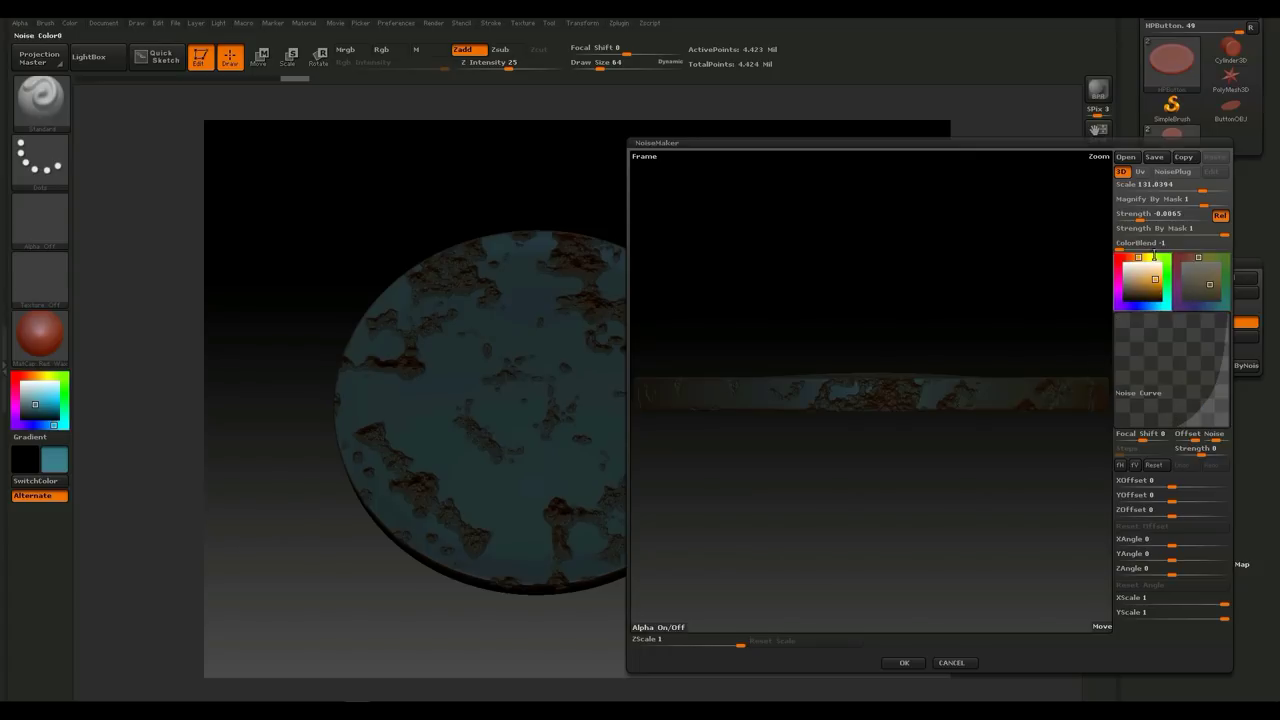
drag(1141, 220, 1149, 220)
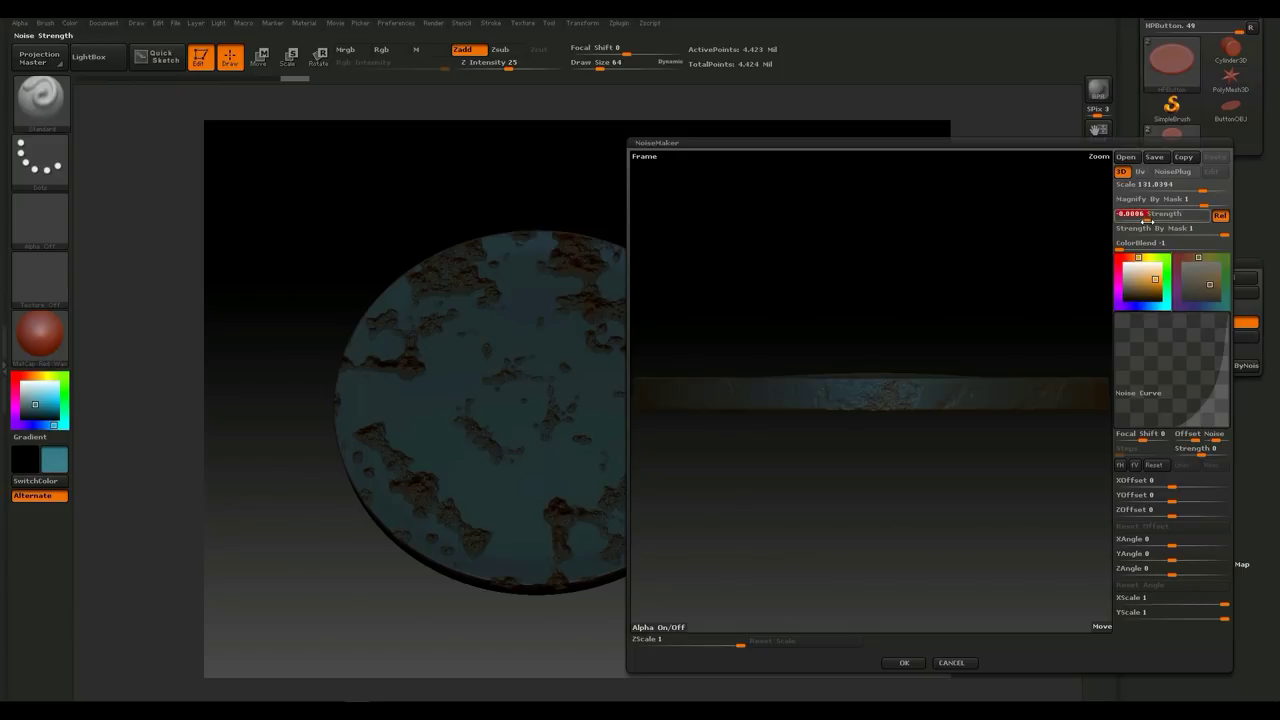
drag(1200, 191, 1185, 191)
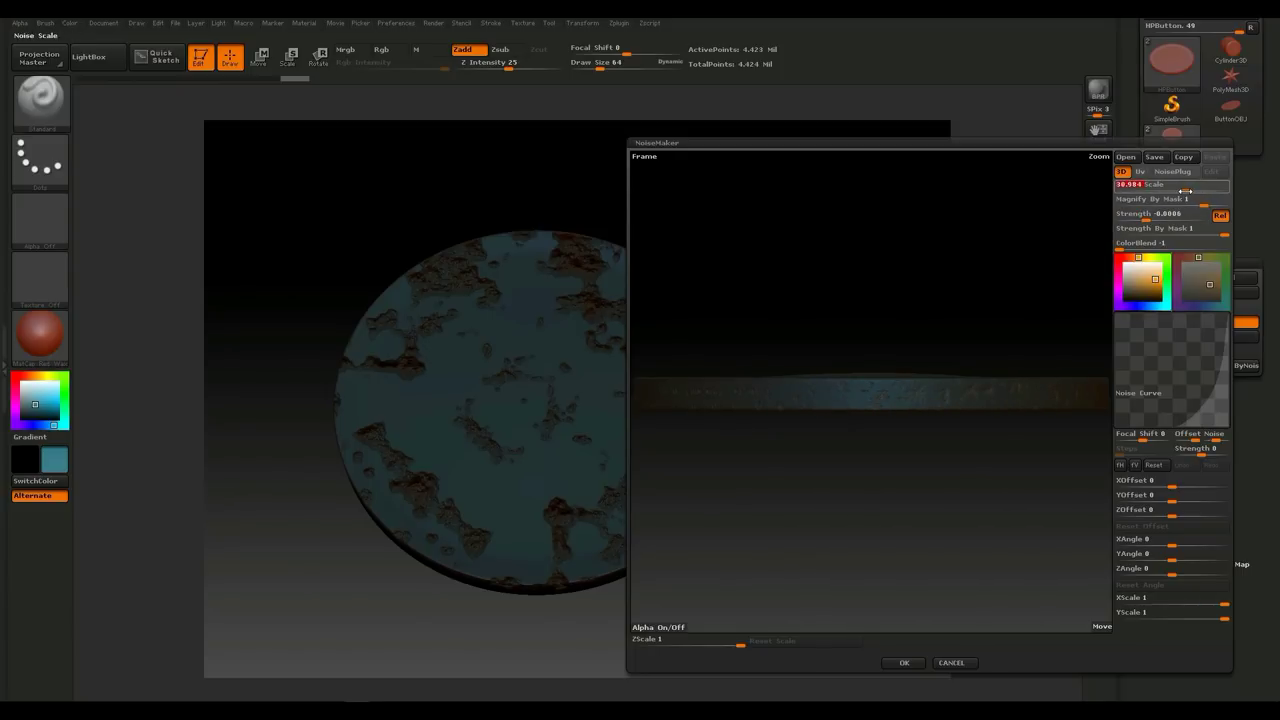
click(903, 663)
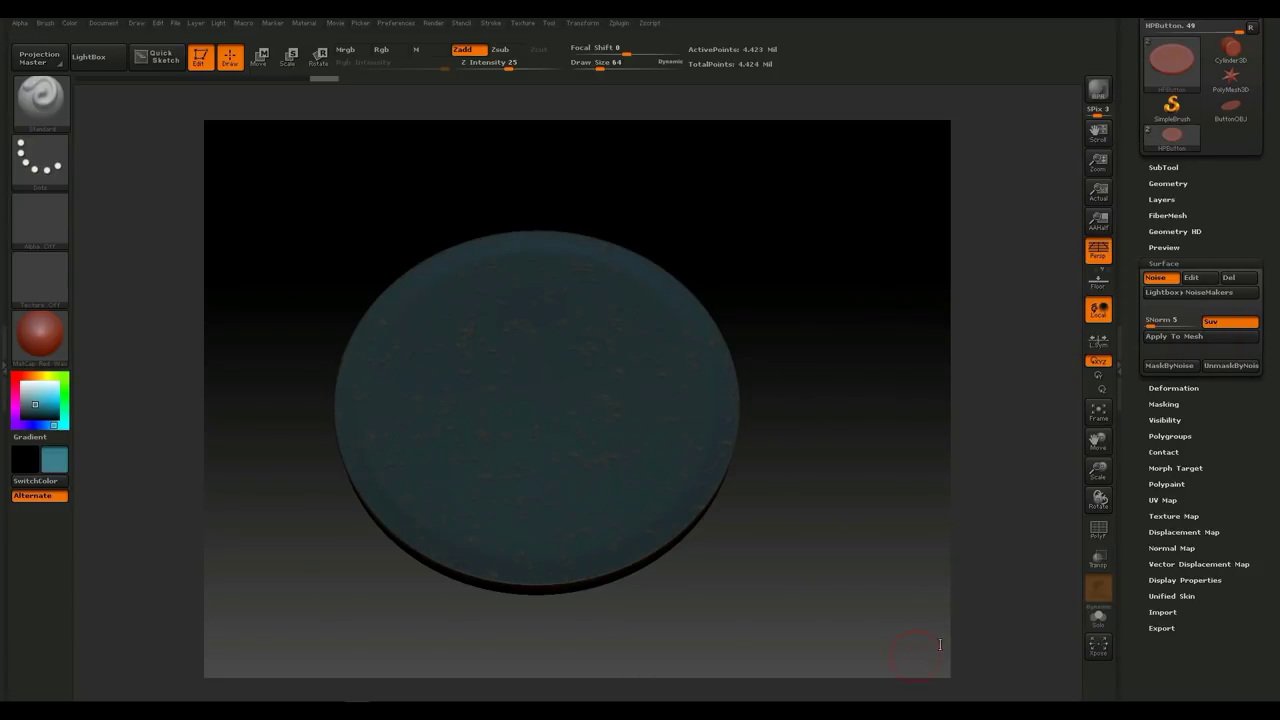
click(1176, 340)
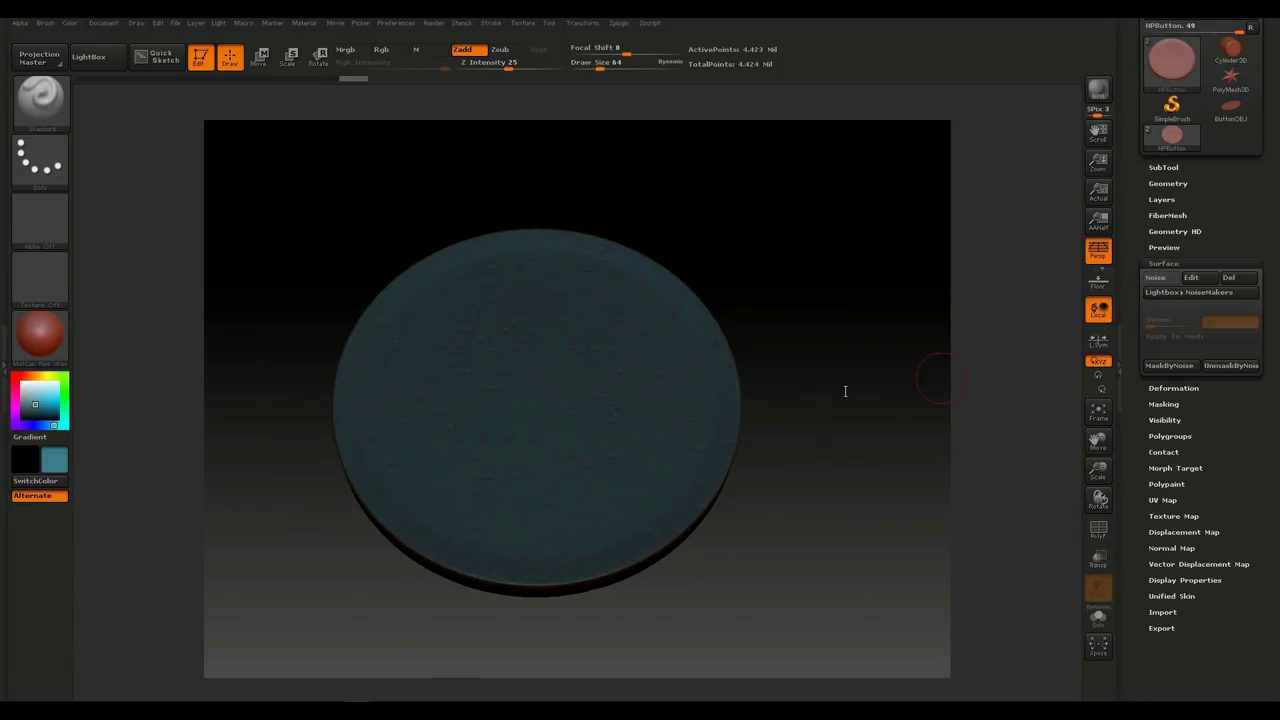
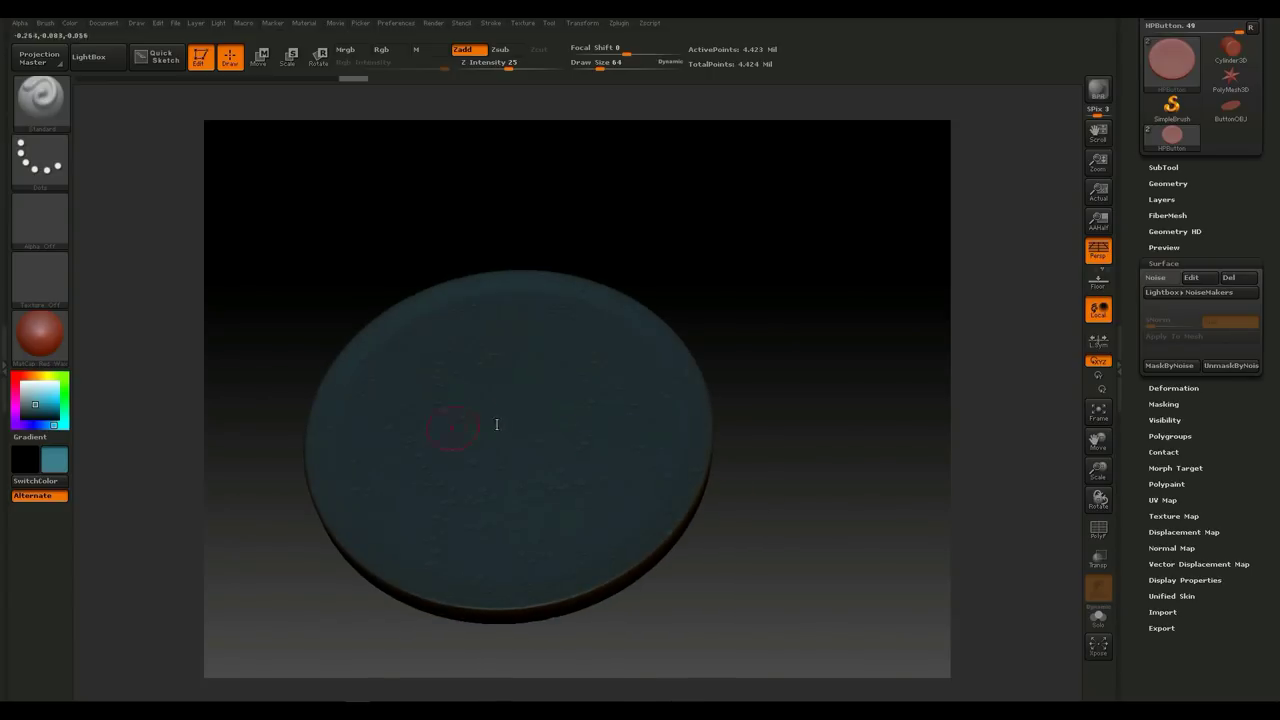
Step: Turn the textured disc to face the view and set the Standard brush's stroke type to DragRect
mouse_move(786, 503)
shift+mouse_down()
mouse_move(797, 531)
mouse_move(843, 514)
shift+mouse_up()
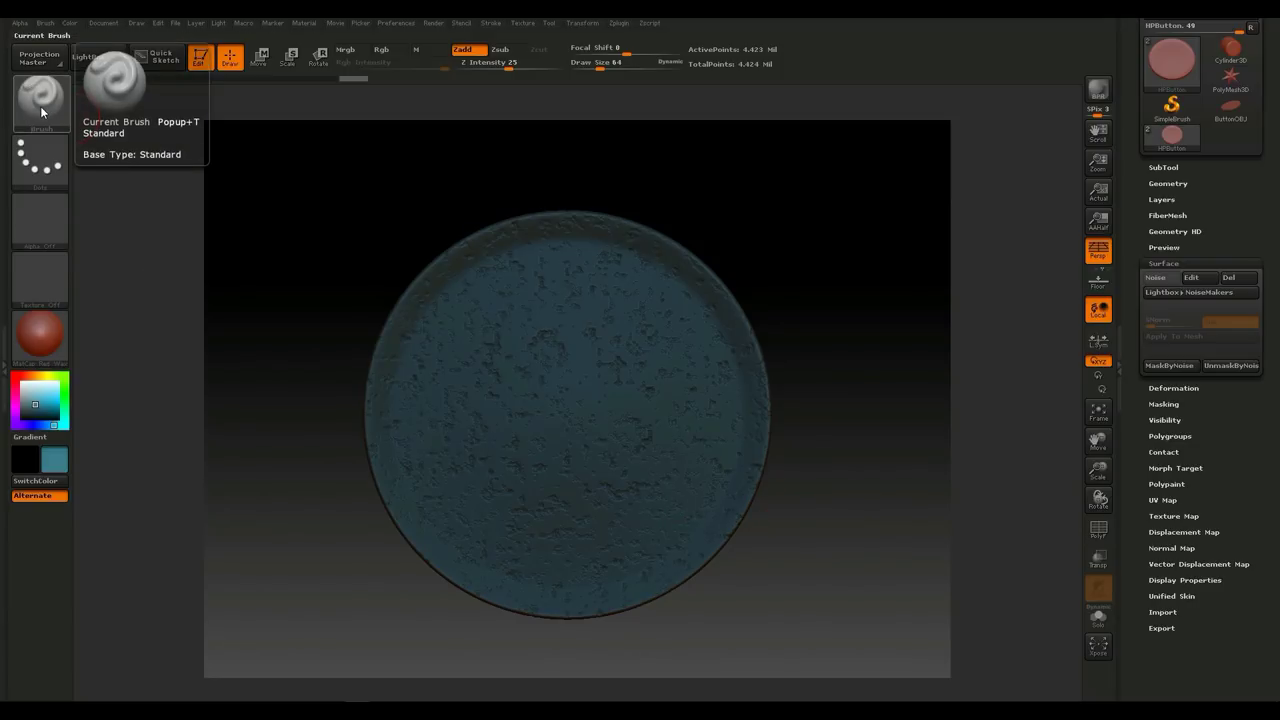
click(44, 152)
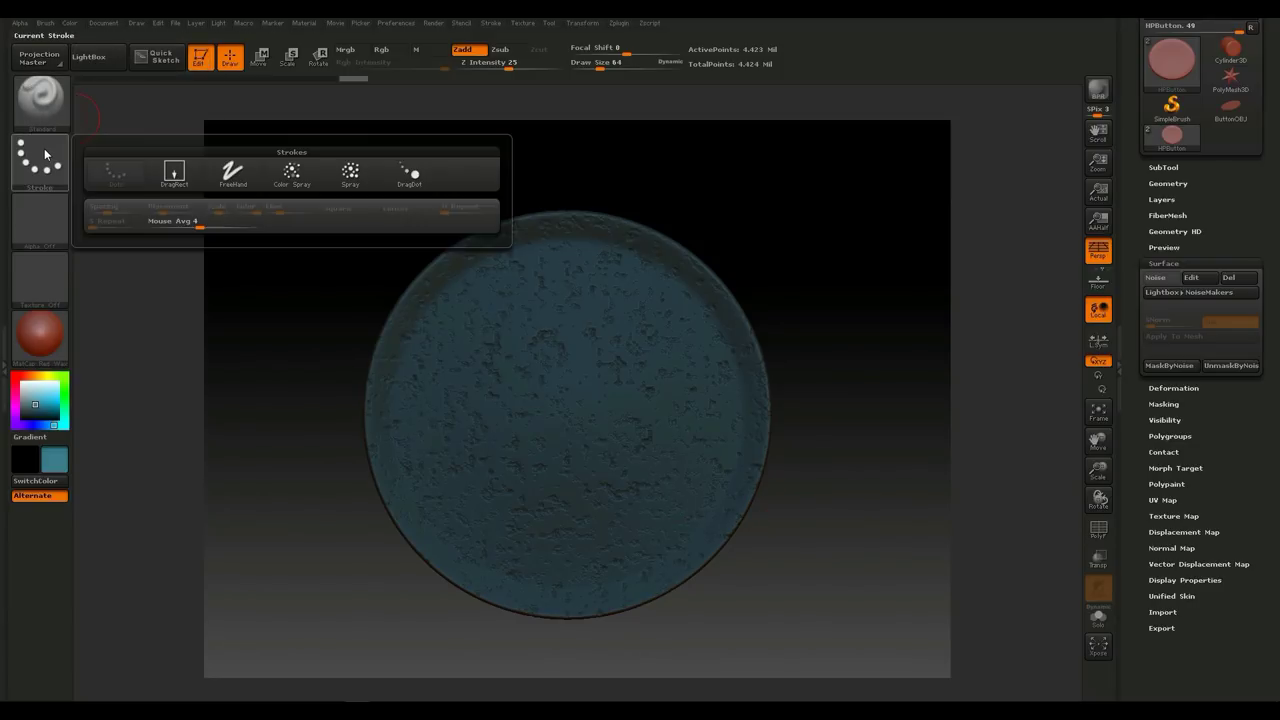
click(181, 175)
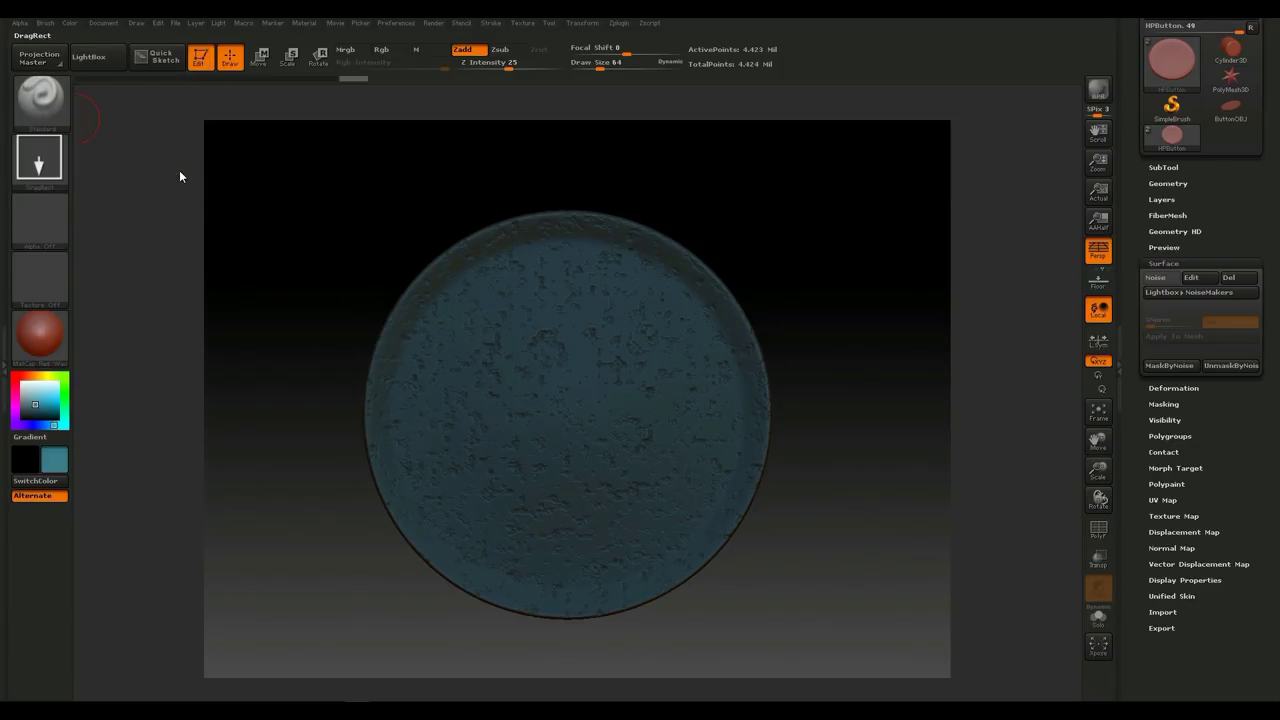
Step: Import the Alpha PSD file from the Button folder as the brush's alpha
click(42, 215)
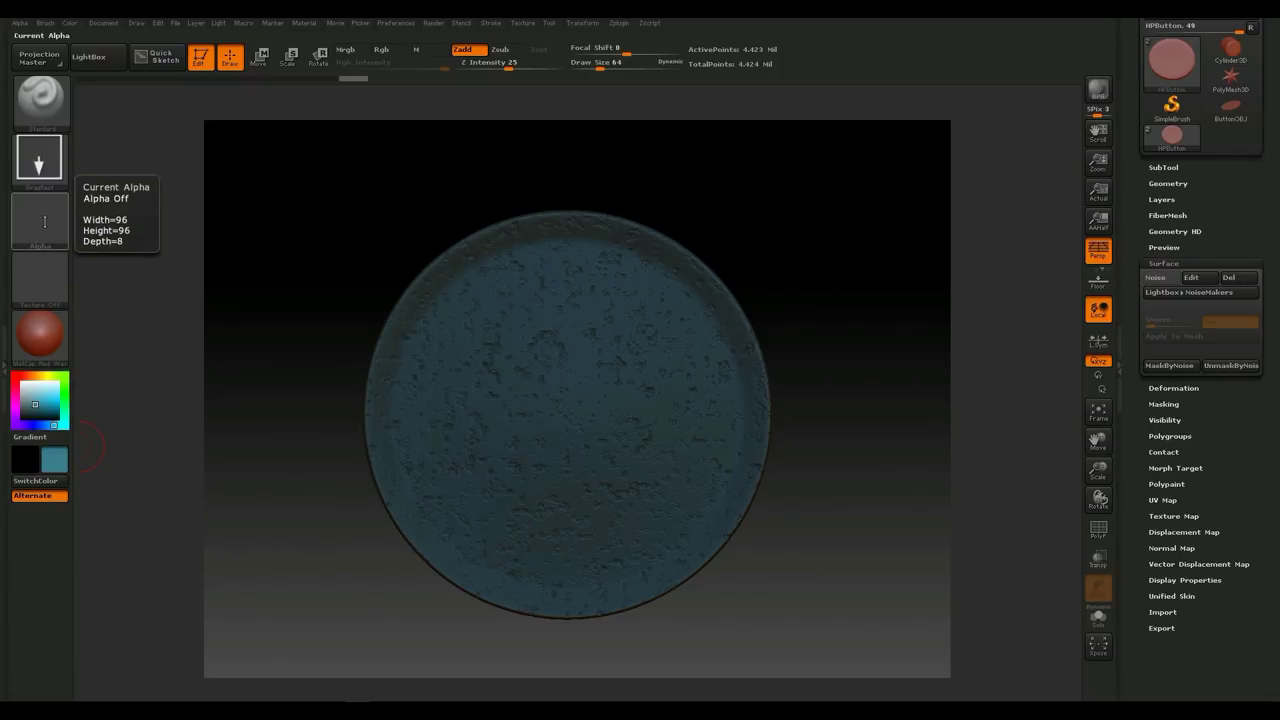
click(48, 229)
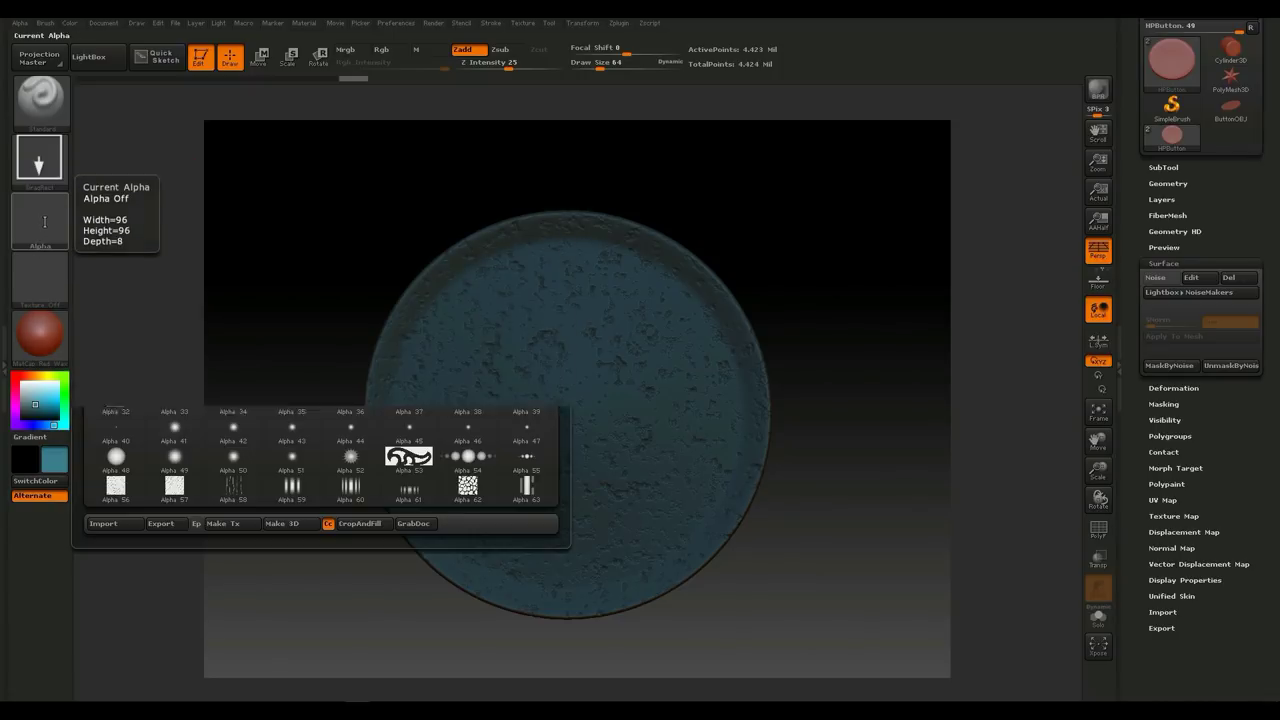
click(105, 525)
click(240, 106)
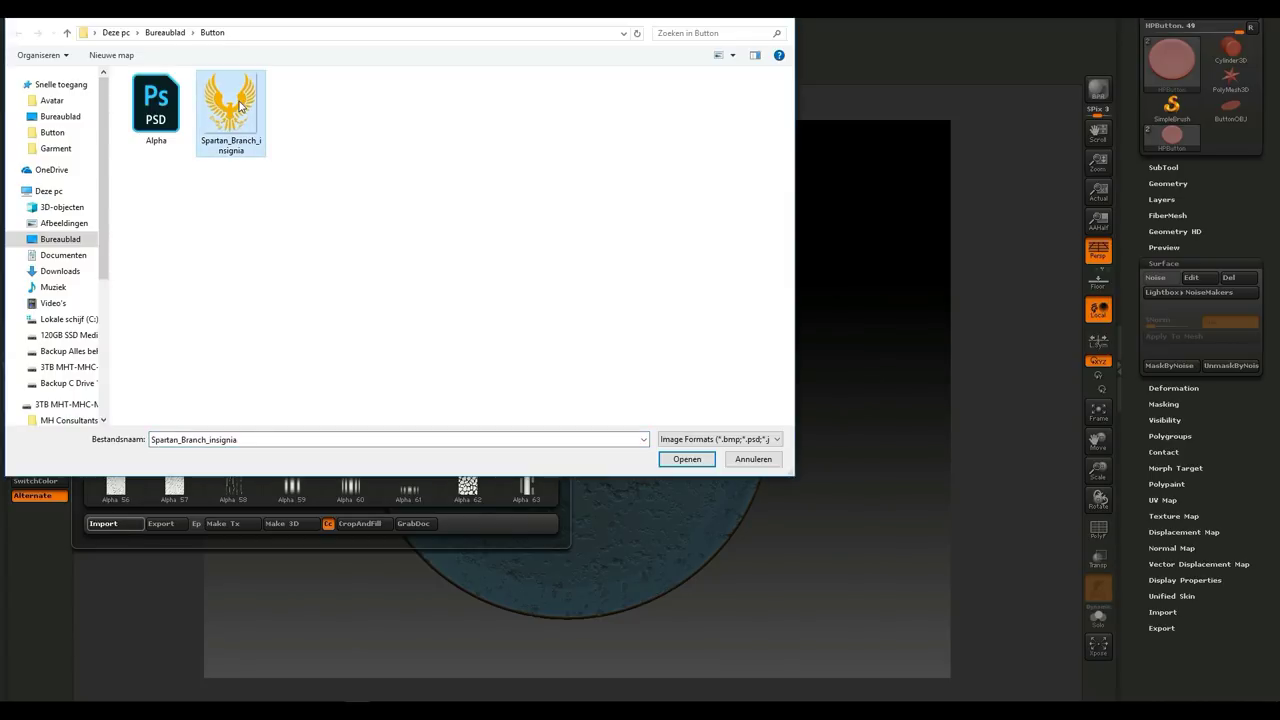
click(186, 113)
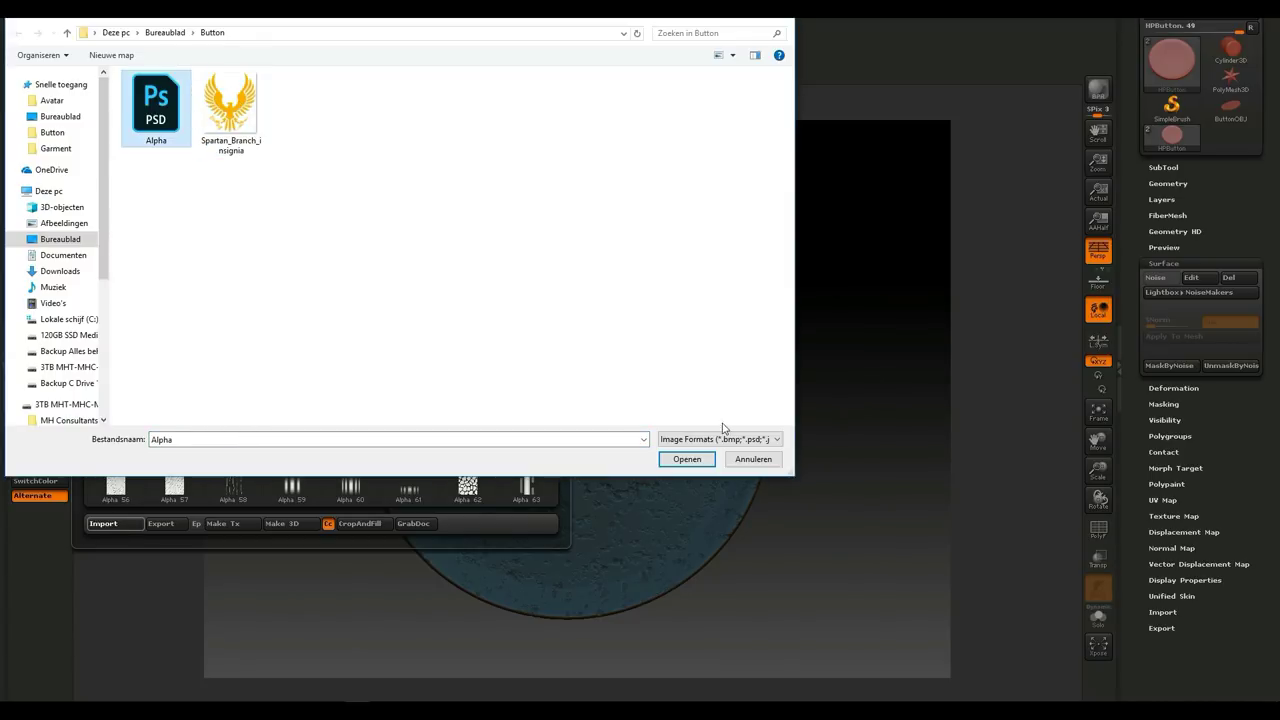
click(685, 460)
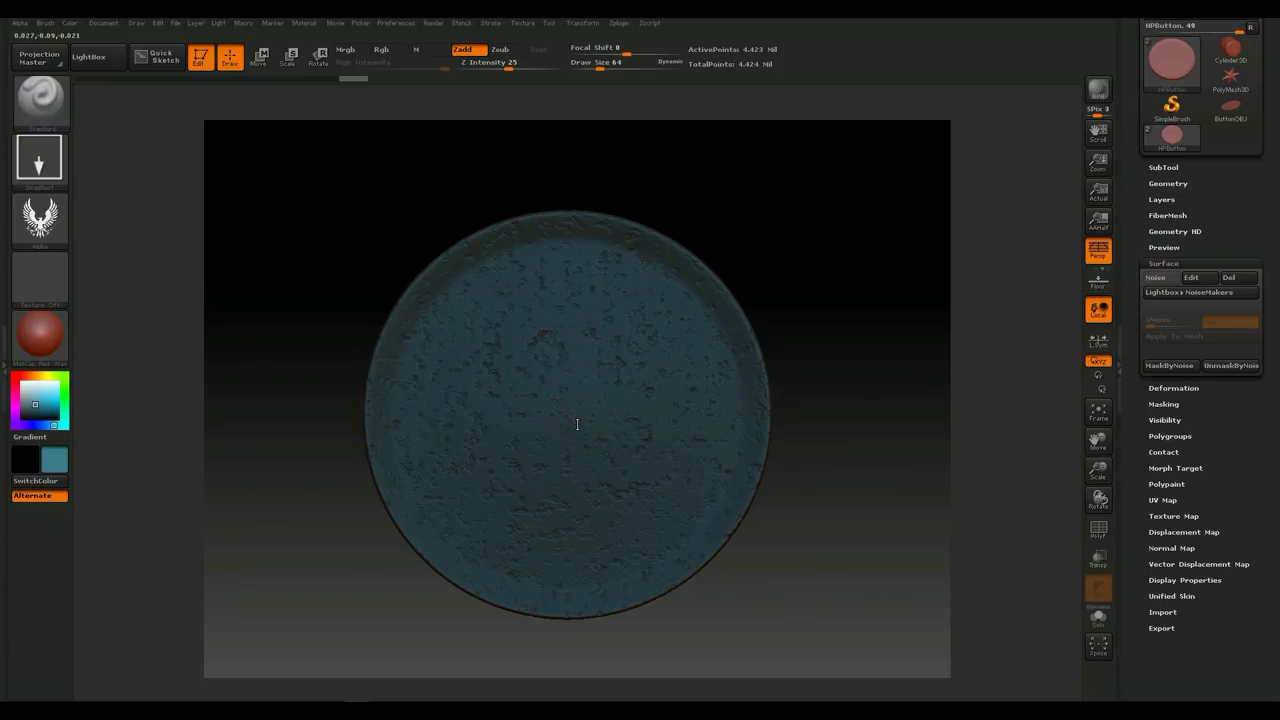
Step: Stamp the eagle insignia upright from the disc's centre so it covers most of the front face
mouse_move(588, 438)
mouse_down()
mouse_move(600, 425)
mouse_move(663, 457)
mouse_move(690, 440)
mouse_move(750, 223)
mouse_move(529, 143)
mouse_move(437, 171)
mouse_move(296, 247)
mouse_move(558, 171)
mouse_up()
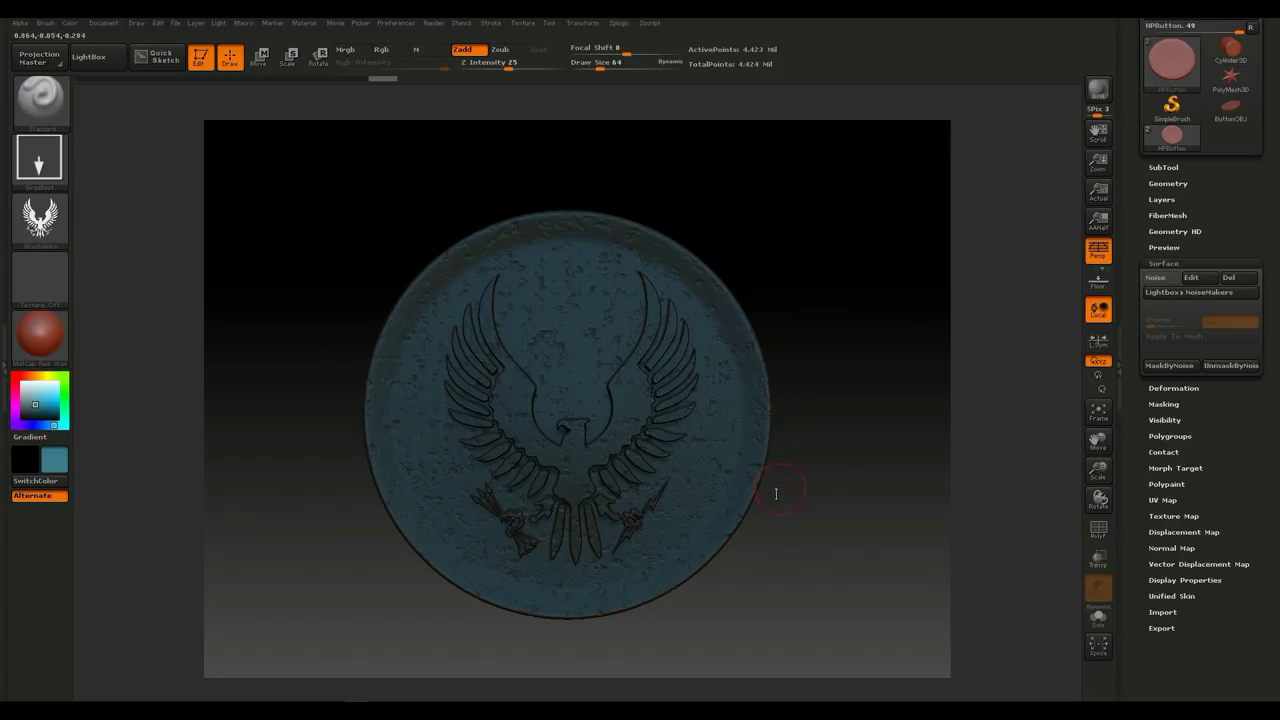
mouse_move(797, 530)
mouse_down()
mouse_move(808, 503)
mouse_move(786, 437)
mouse_move(737, 449)
mouse_move(744, 507)
mouse_move(766, 537)
mouse_move(803, 551)
mouse_move(791, 543)
mouse_move(824, 467)
mouse_move(817, 417)
mouse_move(804, 519)
mouse_up()
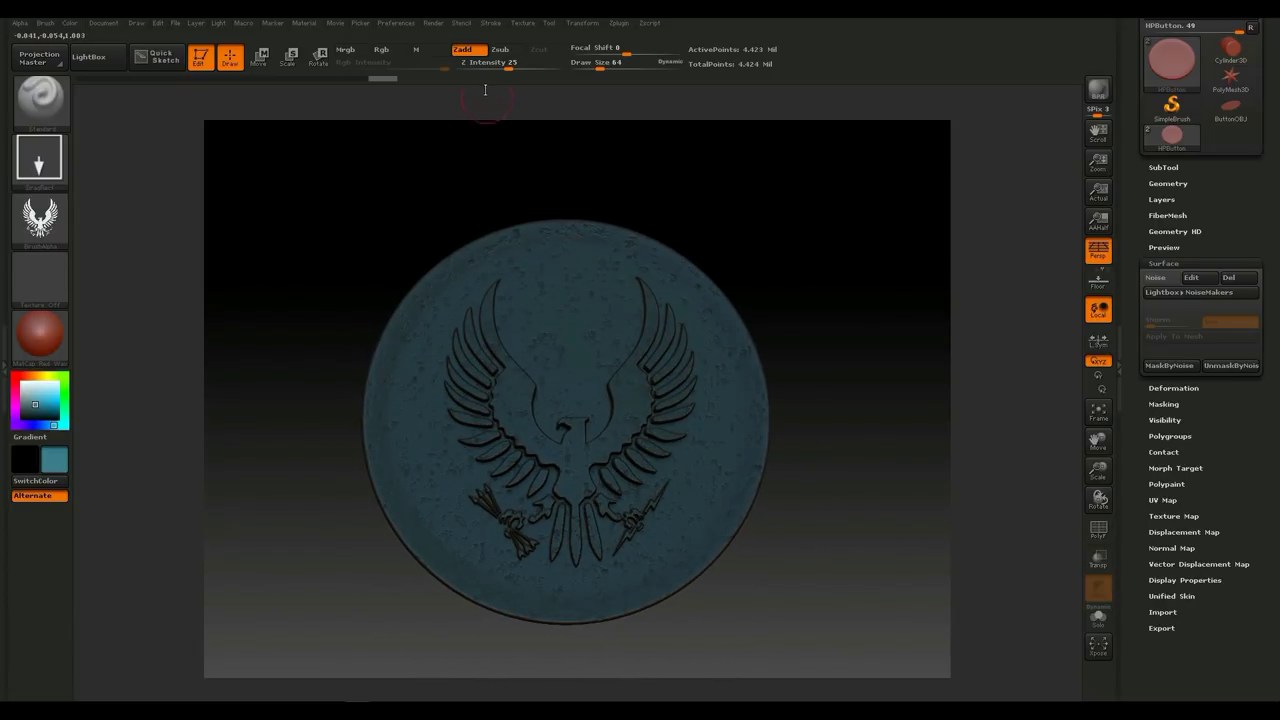
mouse_move(496, 79)
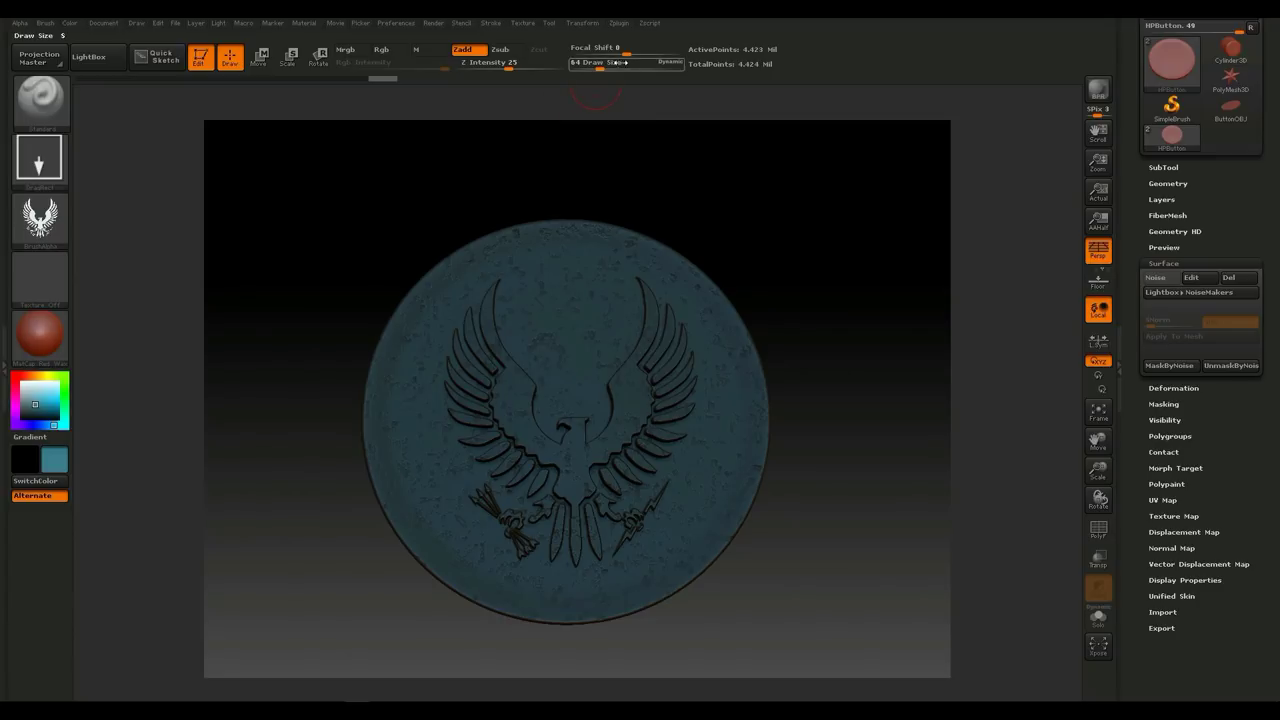
mouse_move(805, 532)
mouse_down()
mouse_move(789, 543)
mouse_move(803, 543)
mouse_move(803, 503)
mouse_move(787, 518)
mouse_move(799, 547)
mouse_up()
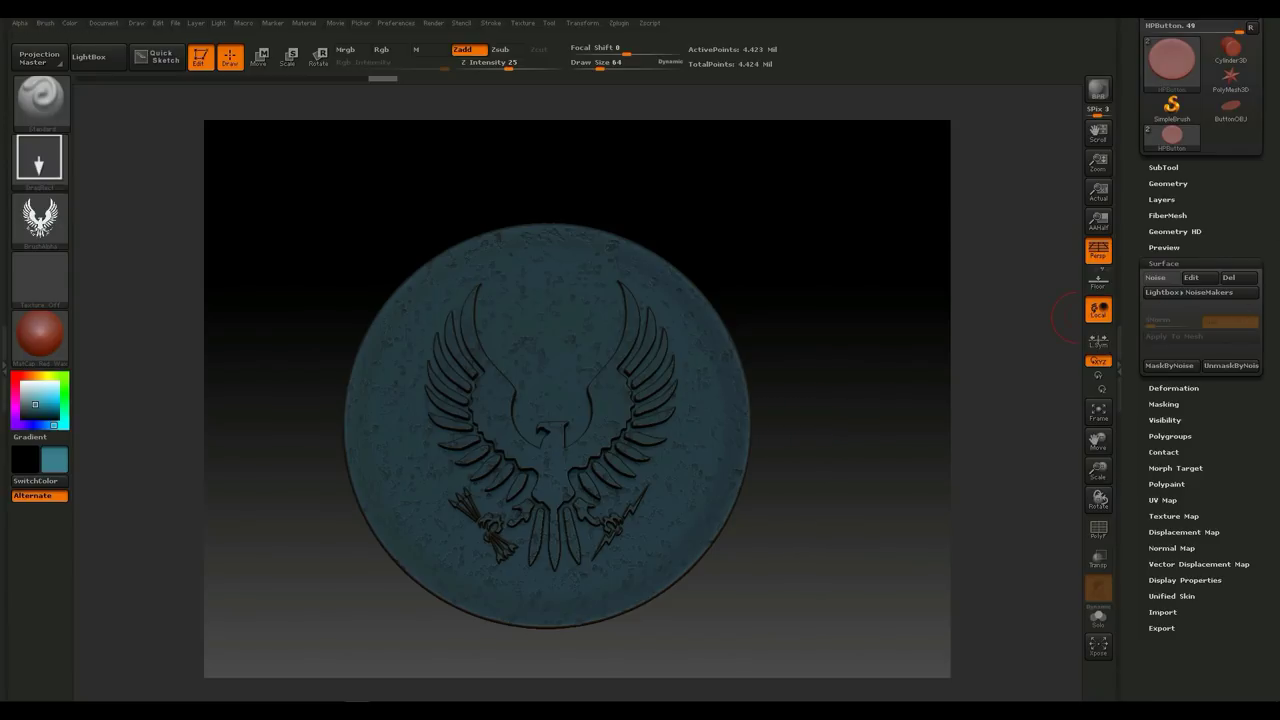
Step: Export the detailed HPButton subtool to the Button folder as an OBJ file named HPButton
drag(1271, 199, 1271, 344)
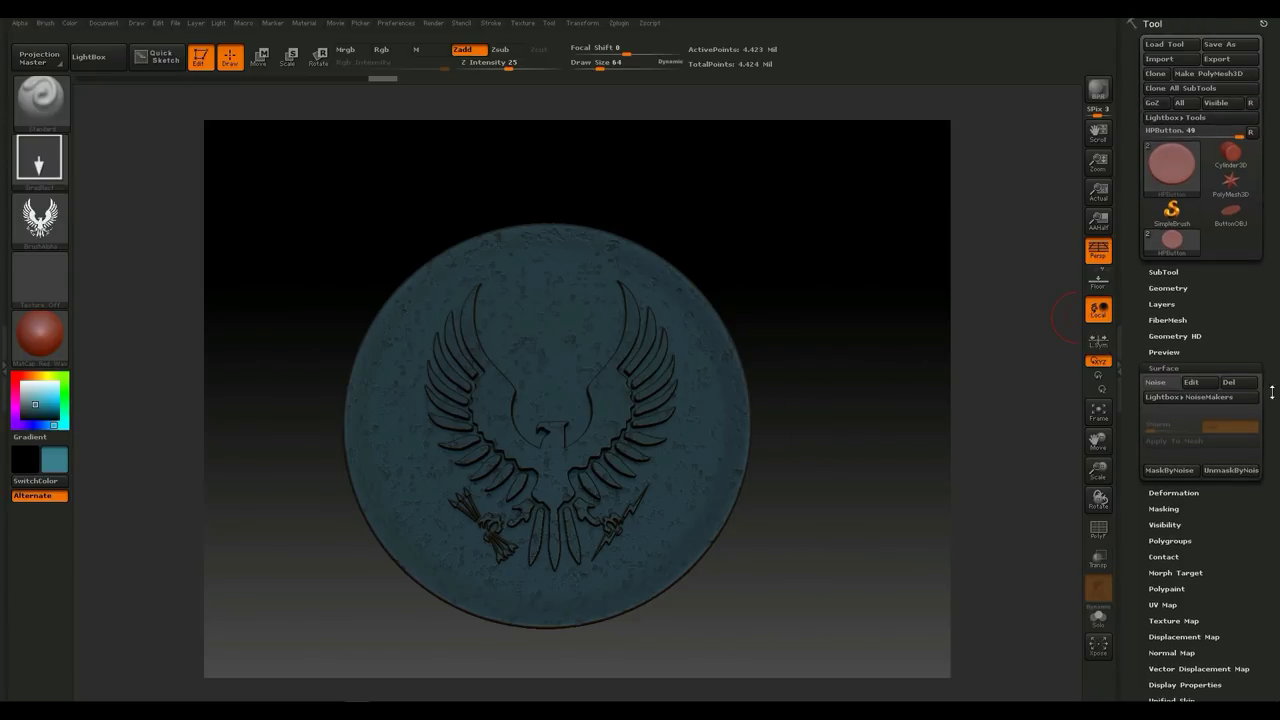
click(1163, 272)
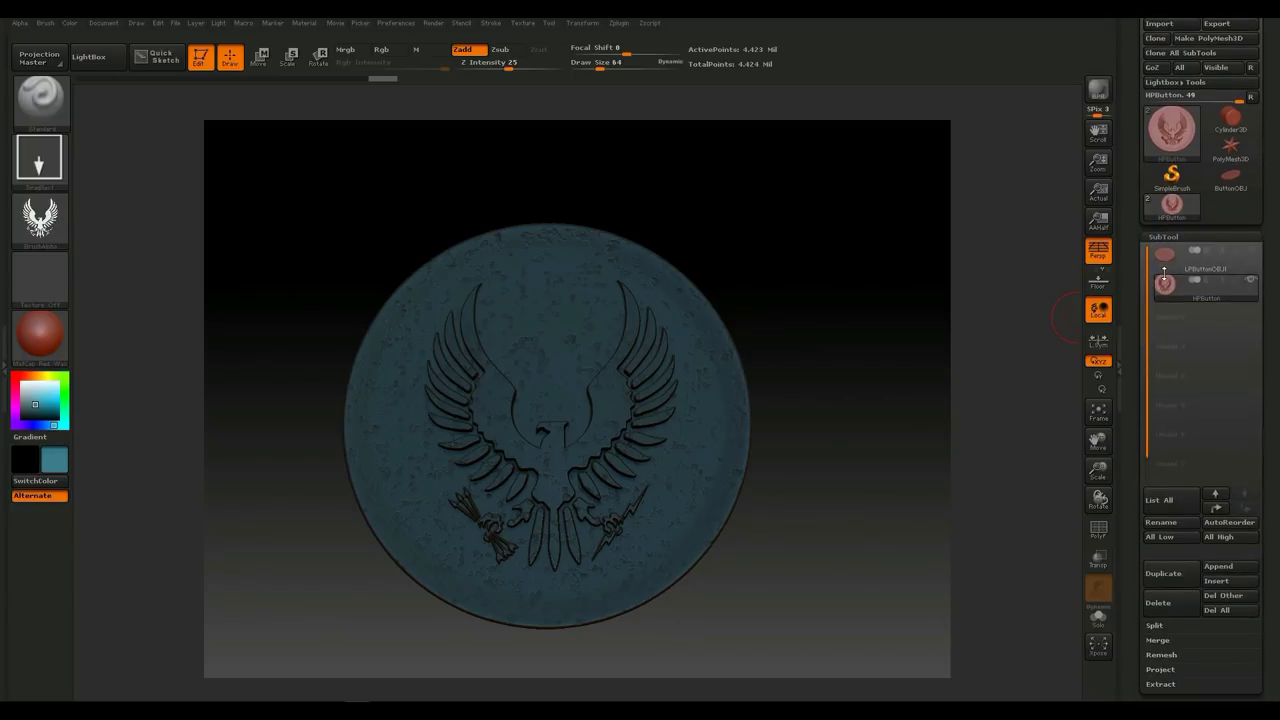
mouse_move(1226, 295)
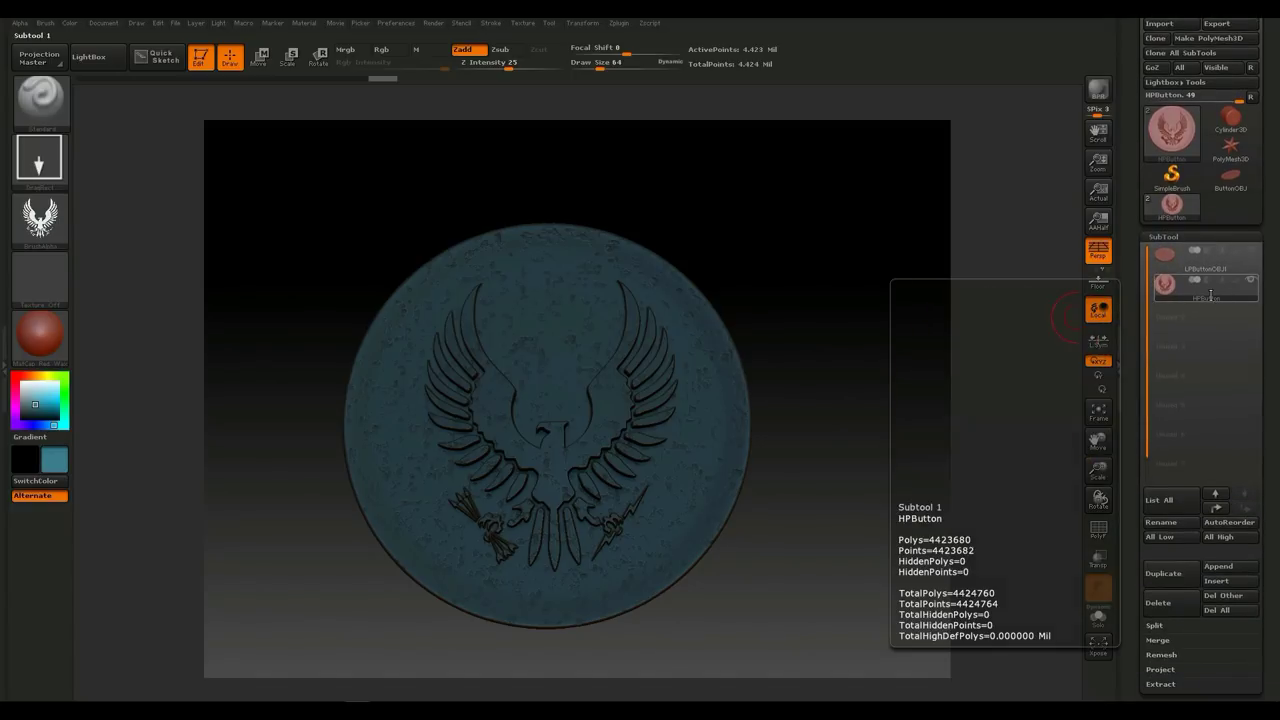
click(1200, 256)
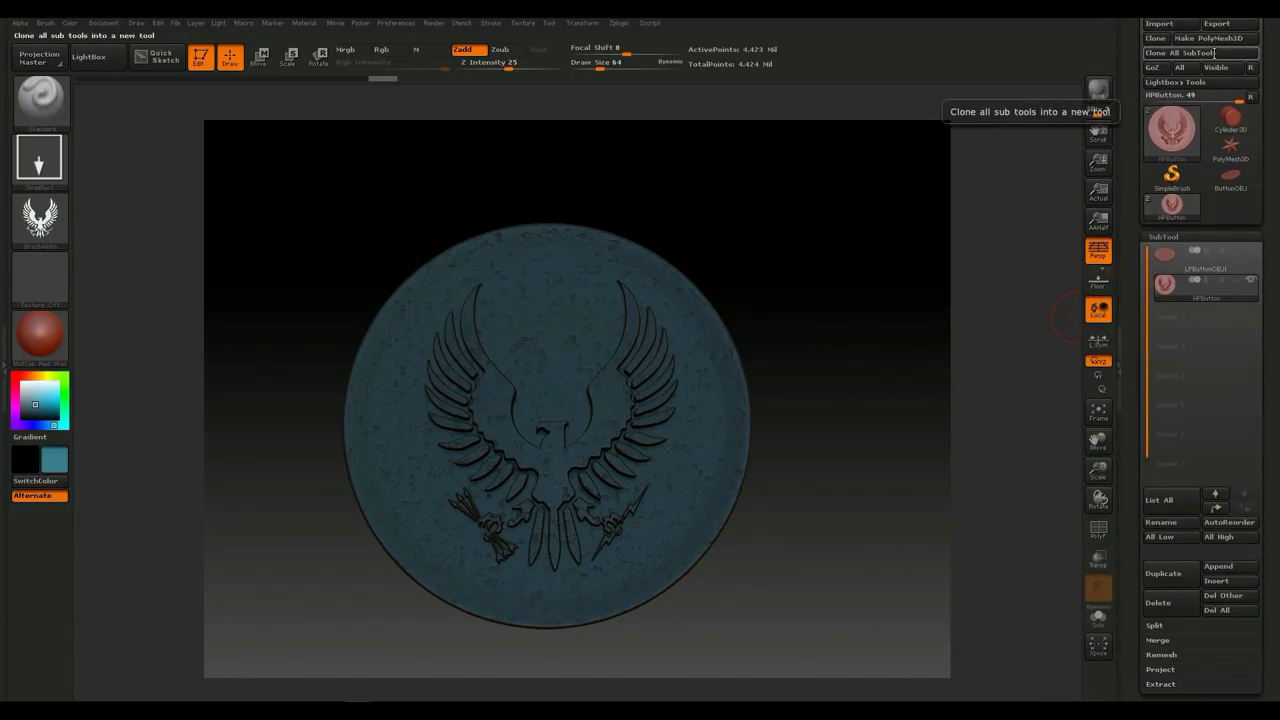
click(1215, 25)
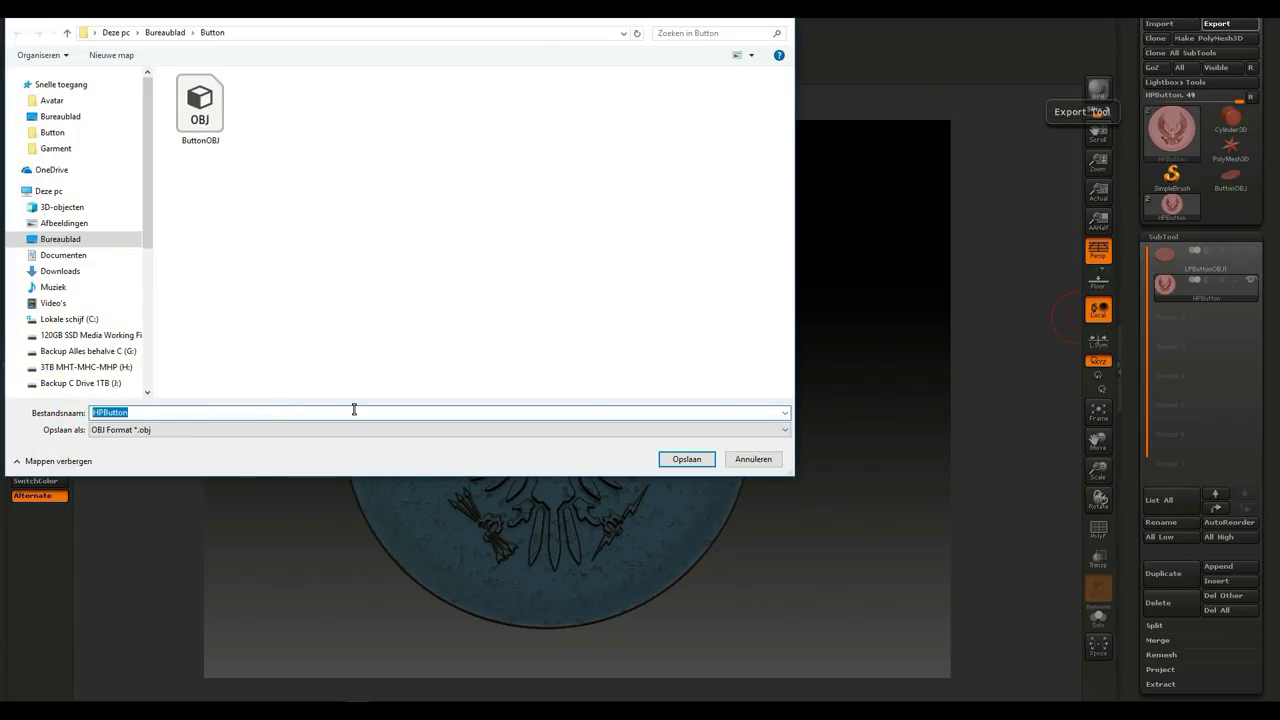
click(687, 459)
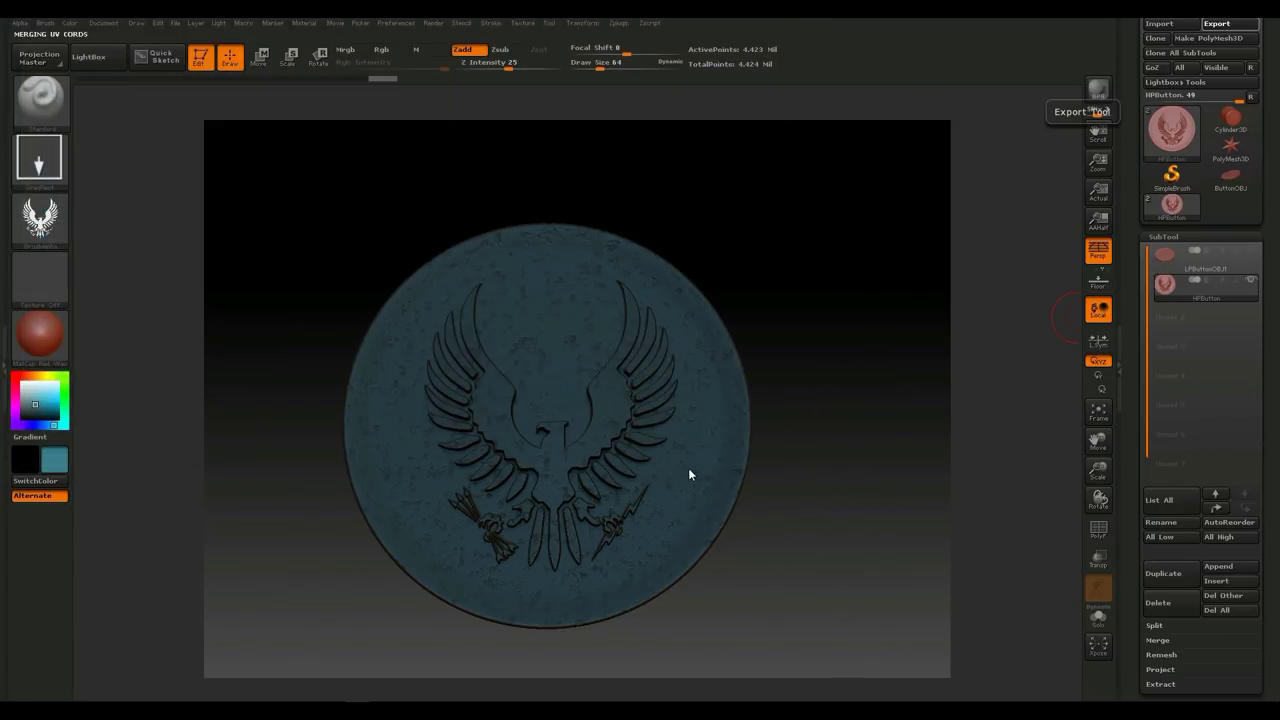
Step: Make the low-poly LPButtonOBJ1 subtool active and export it to the Button folder as an OBJ file named LPButton
alt+click(848, 330)
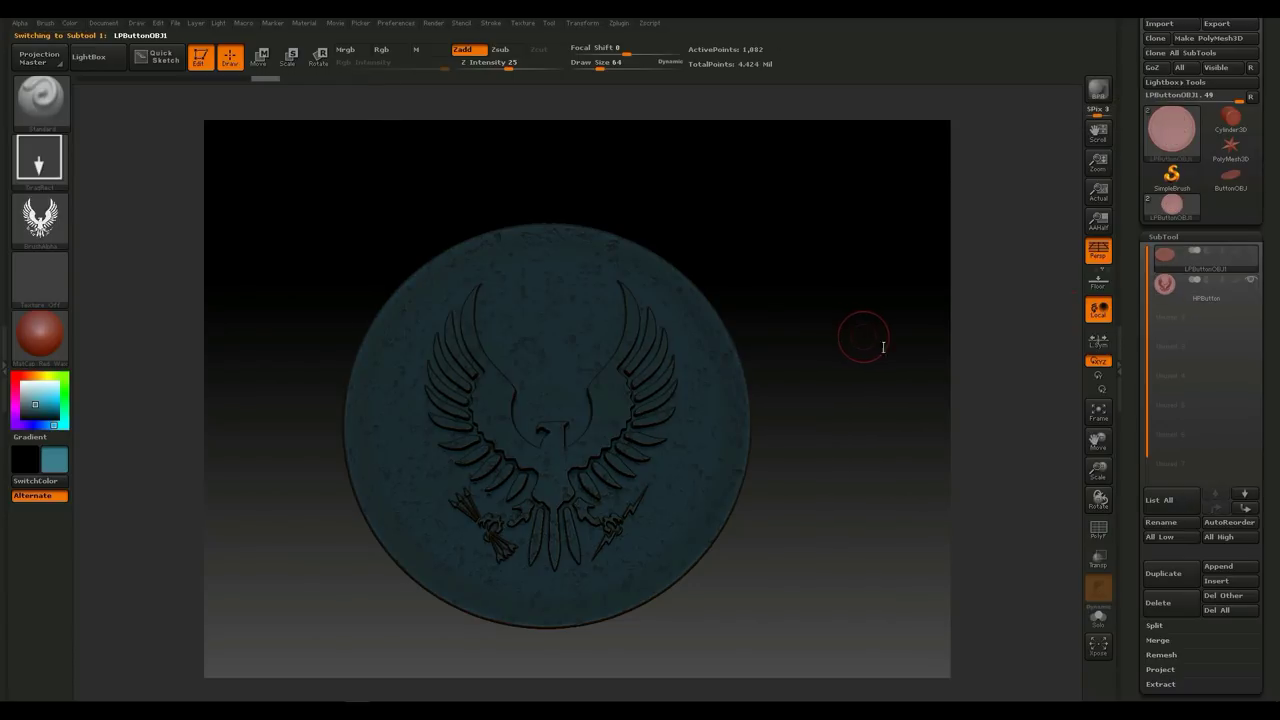
mouse_move(1216, 268)
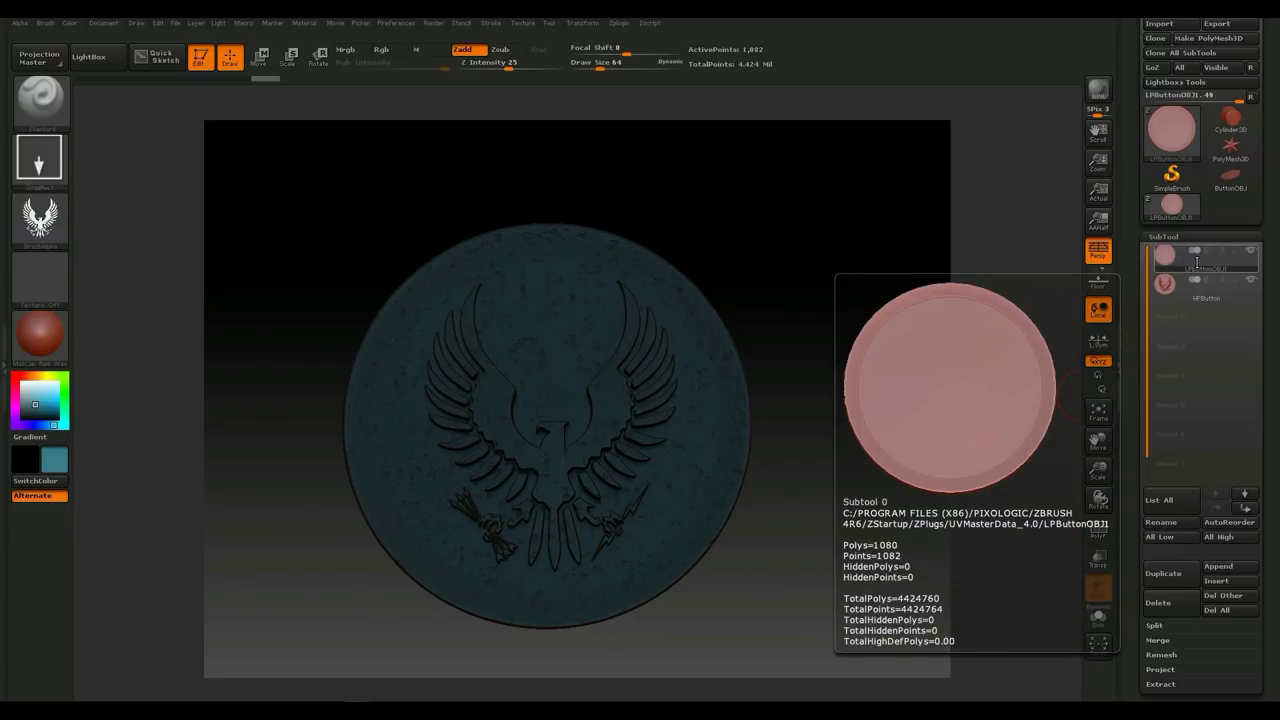
click(1217, 23)
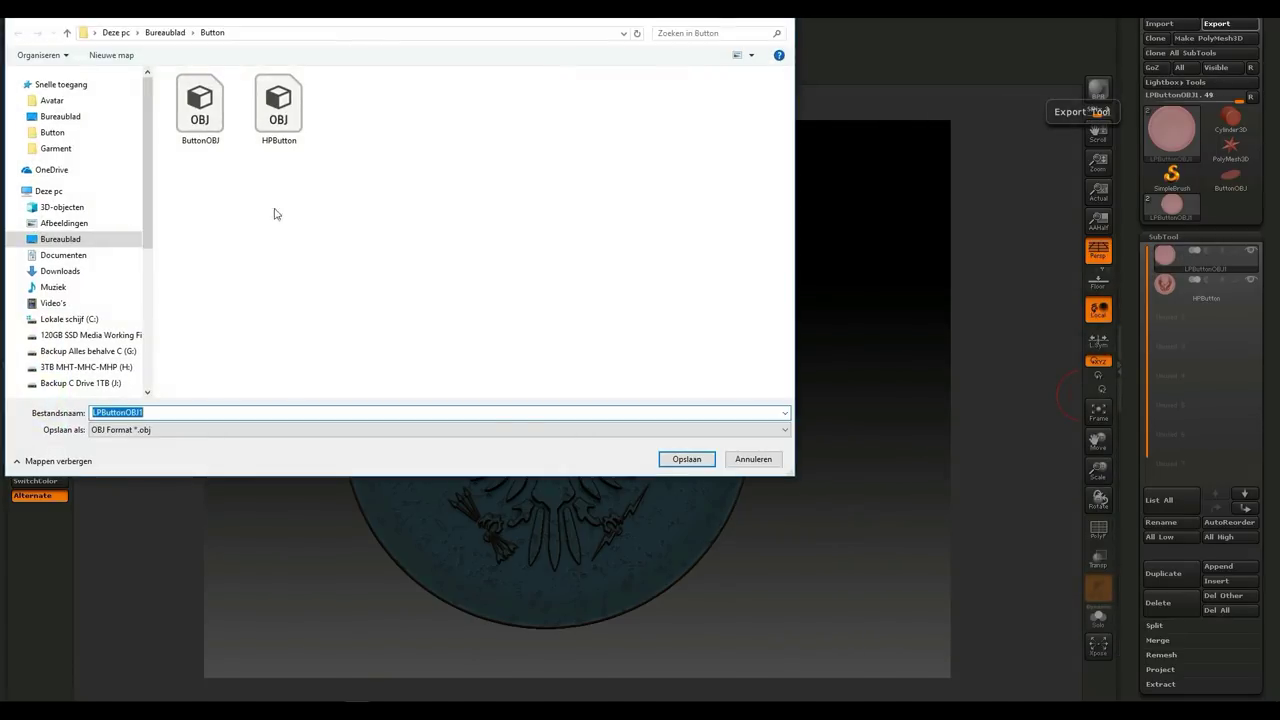
click(205, 110)
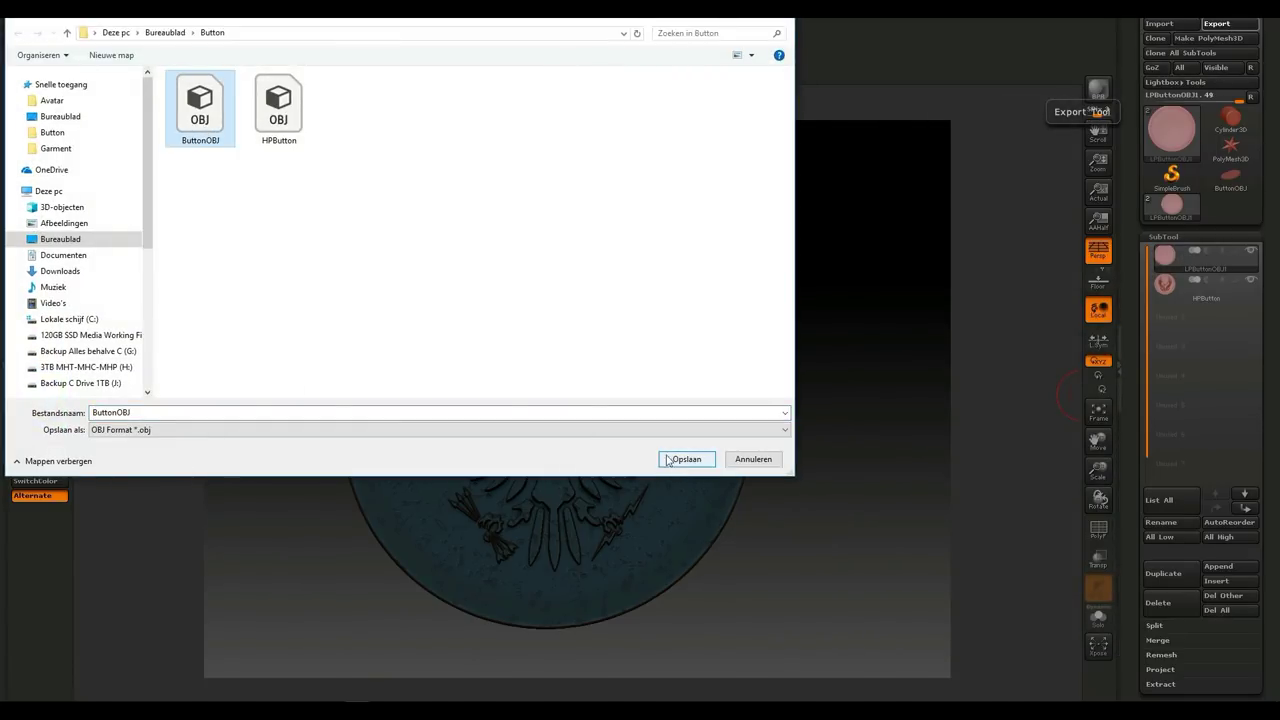
double_click(176, 413)
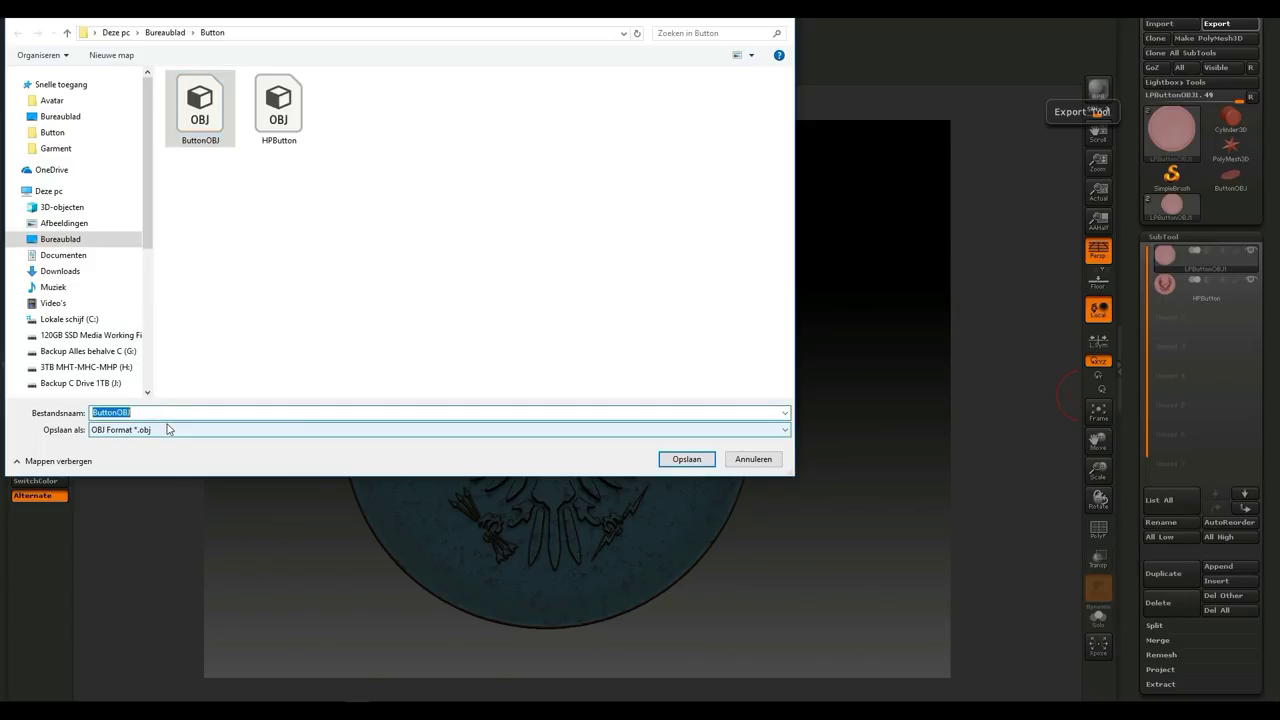
text(LP)
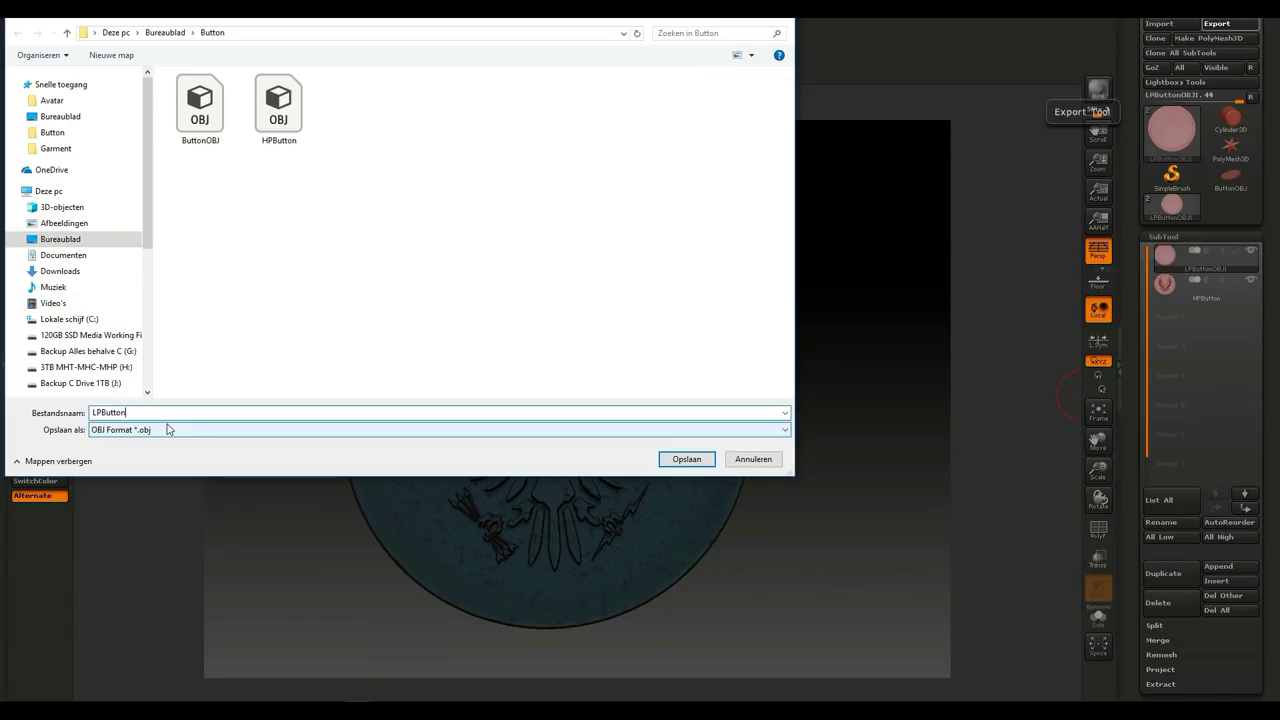
click(684, 460)
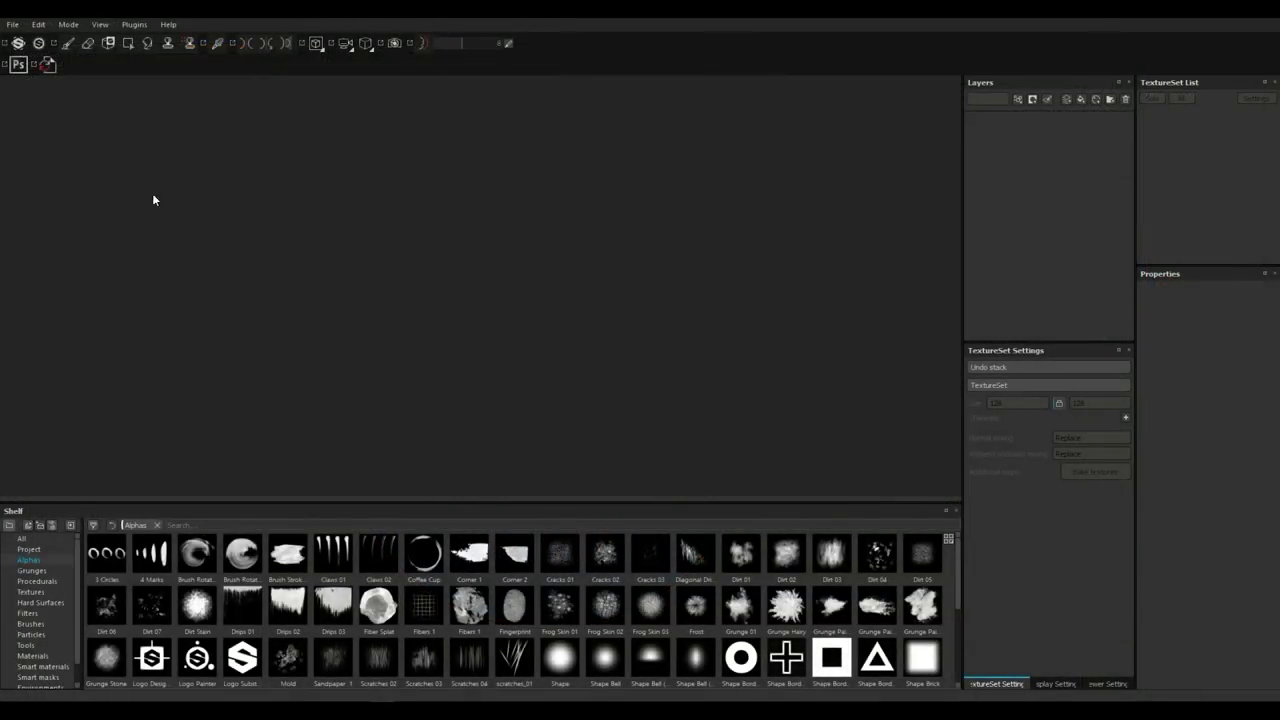
Step: Switch to Substance Painter and start a new project with LPButton.OBJ from the Button folder as its mesh
click(11, 25)
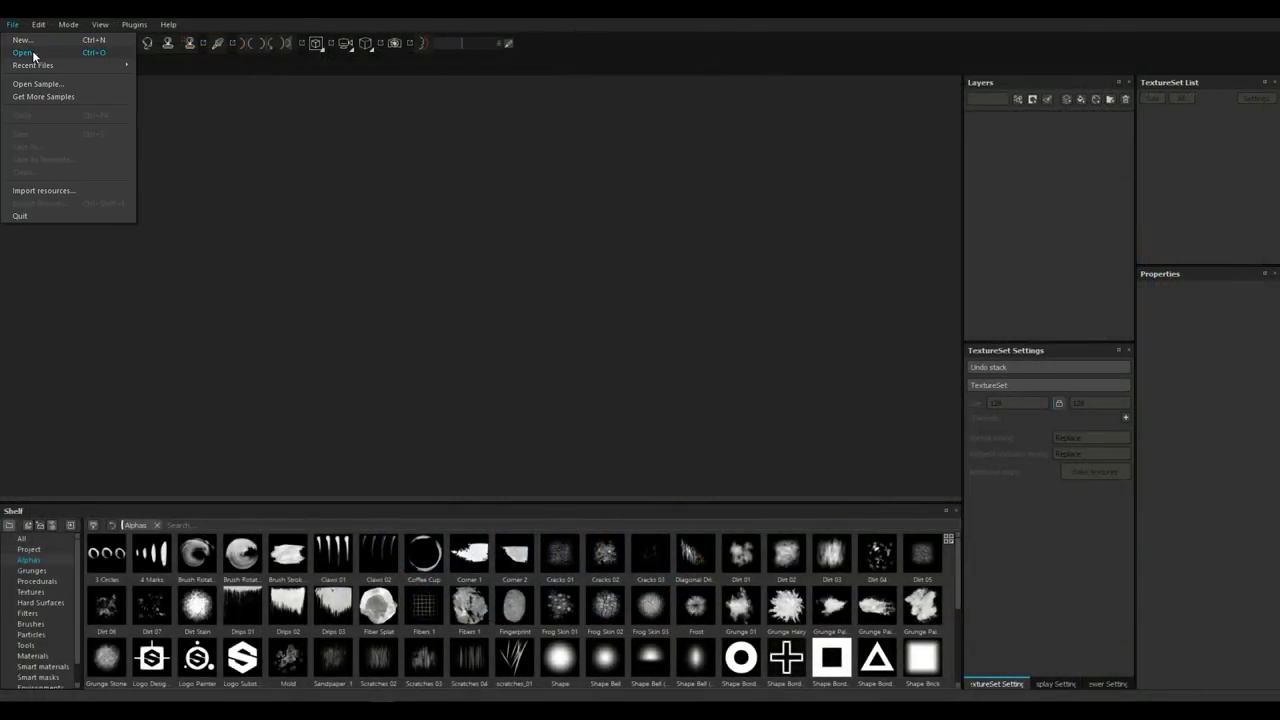
click(34, 50)
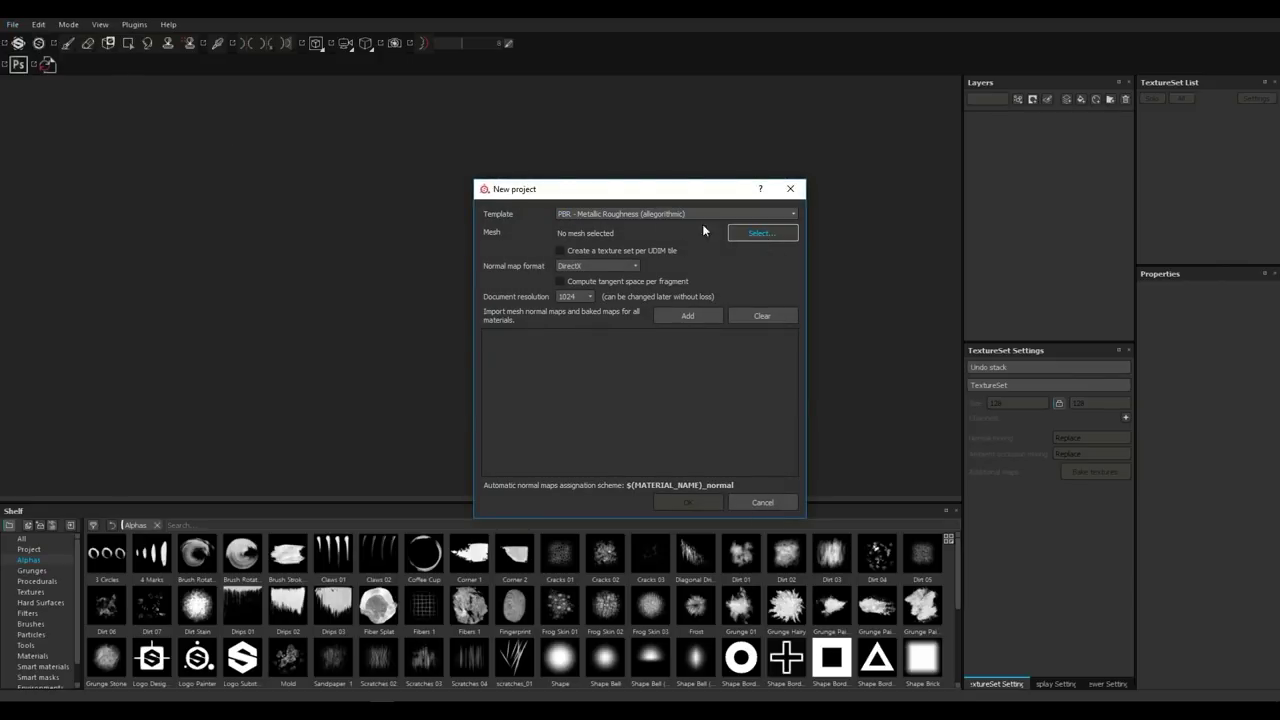
click(760, 233)
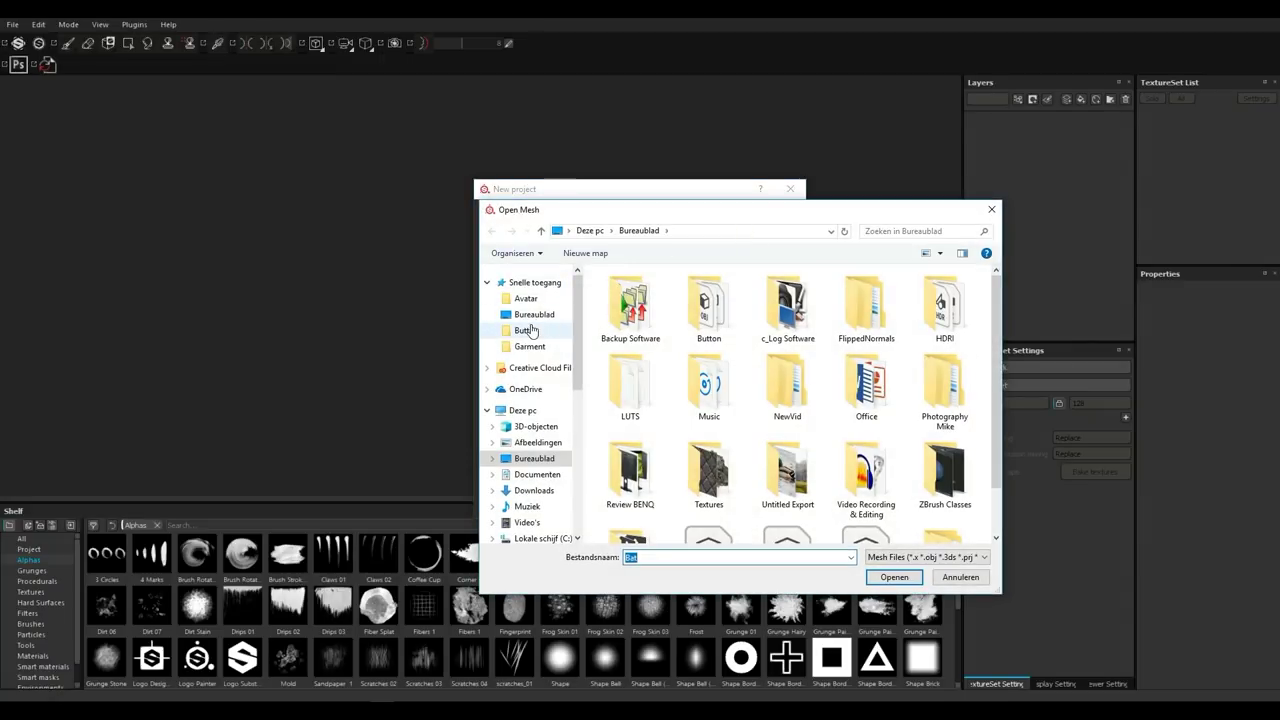
click(525, 330)
click(792, 305)
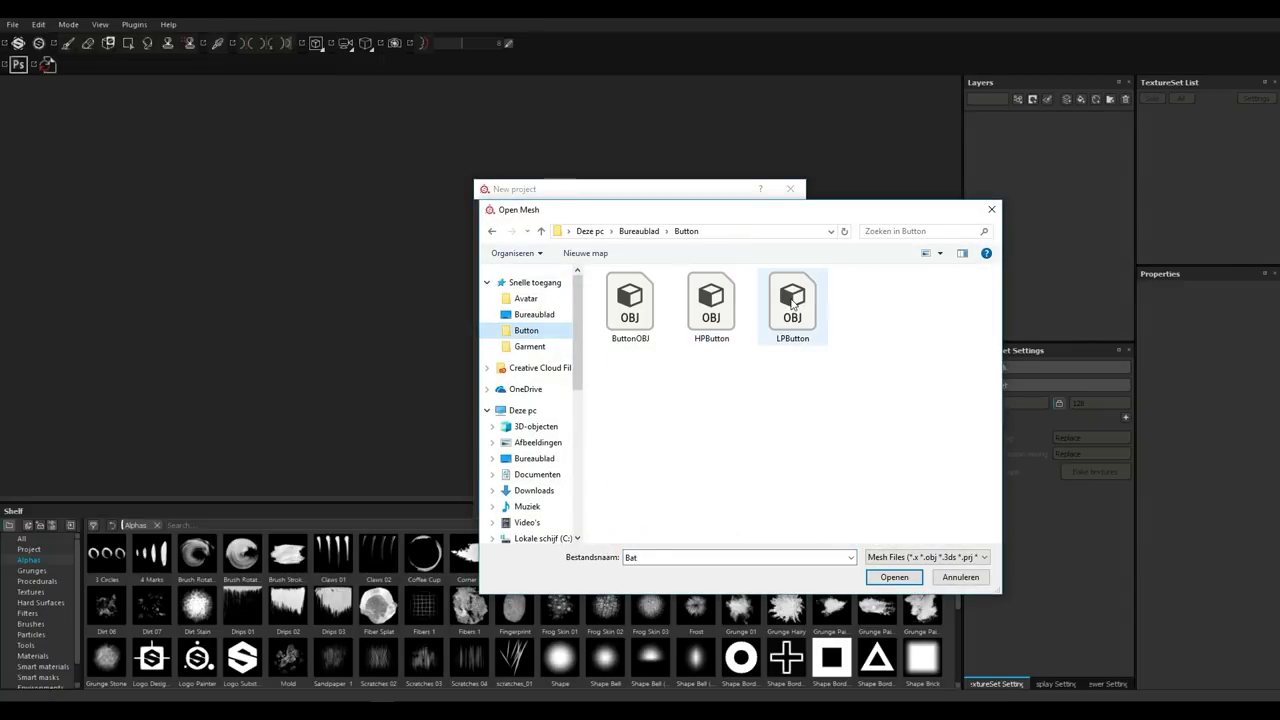
click(895, 577)
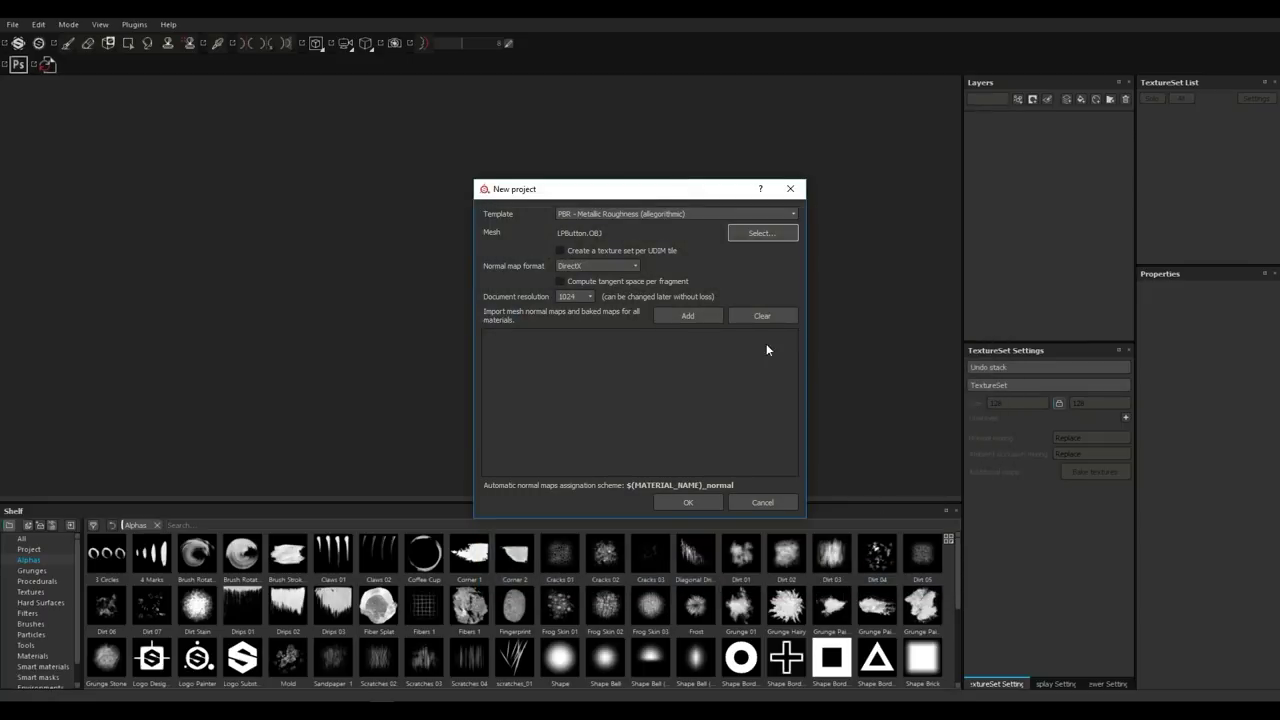
Step: Set the new project's document resolution to 2048 and create the project
click(575, 298)
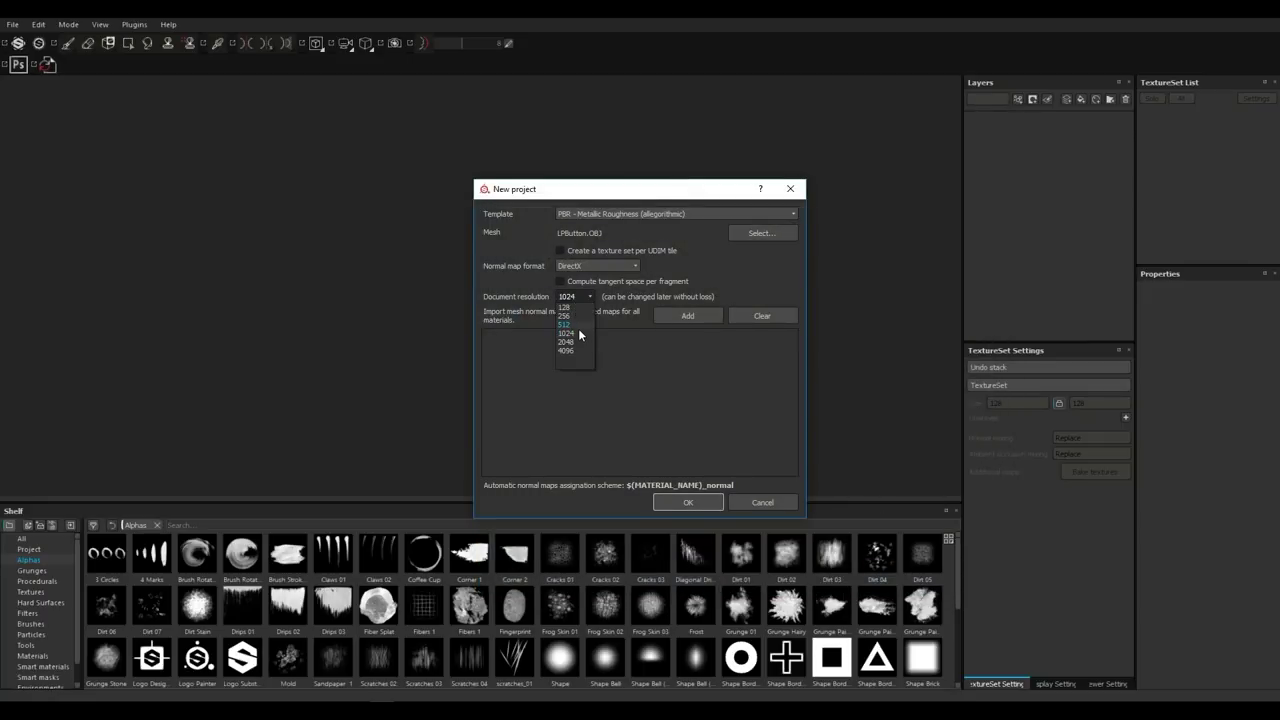
click(576, 341)
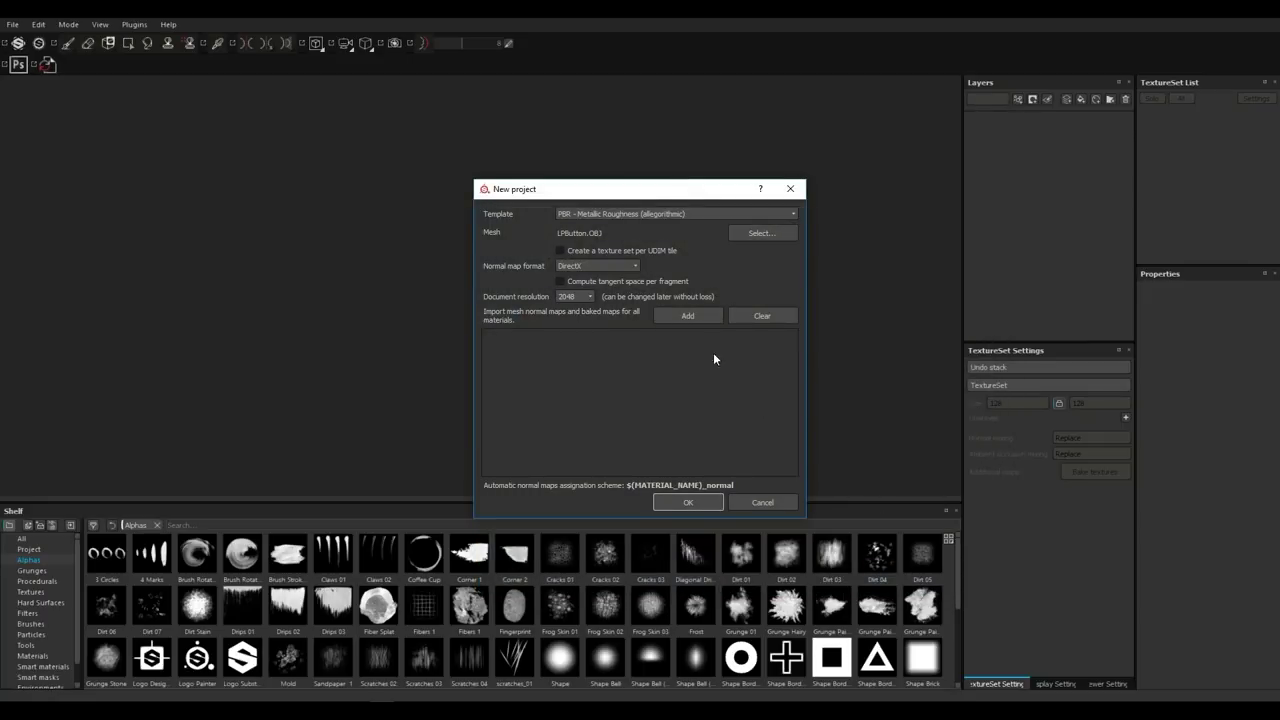
click(709, 500)
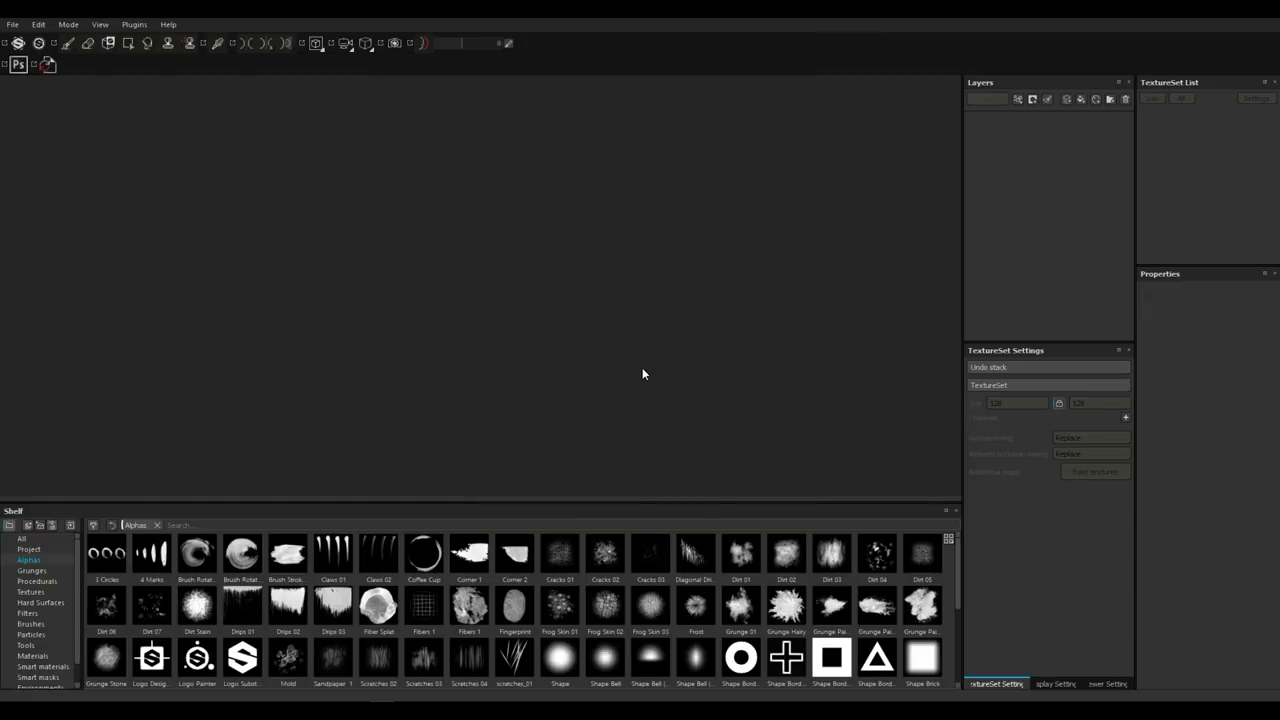
alt+drag(671, 337, 651, 431)
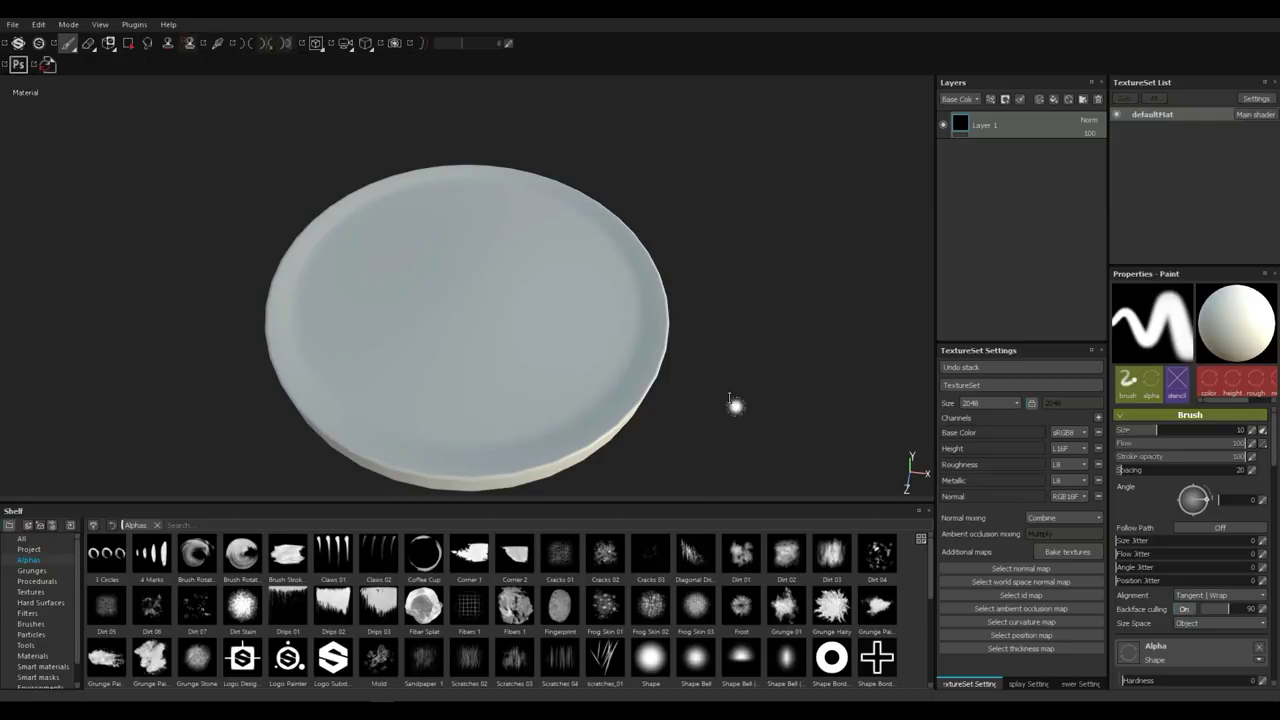
alt+drag(734, 403, 743, 354)
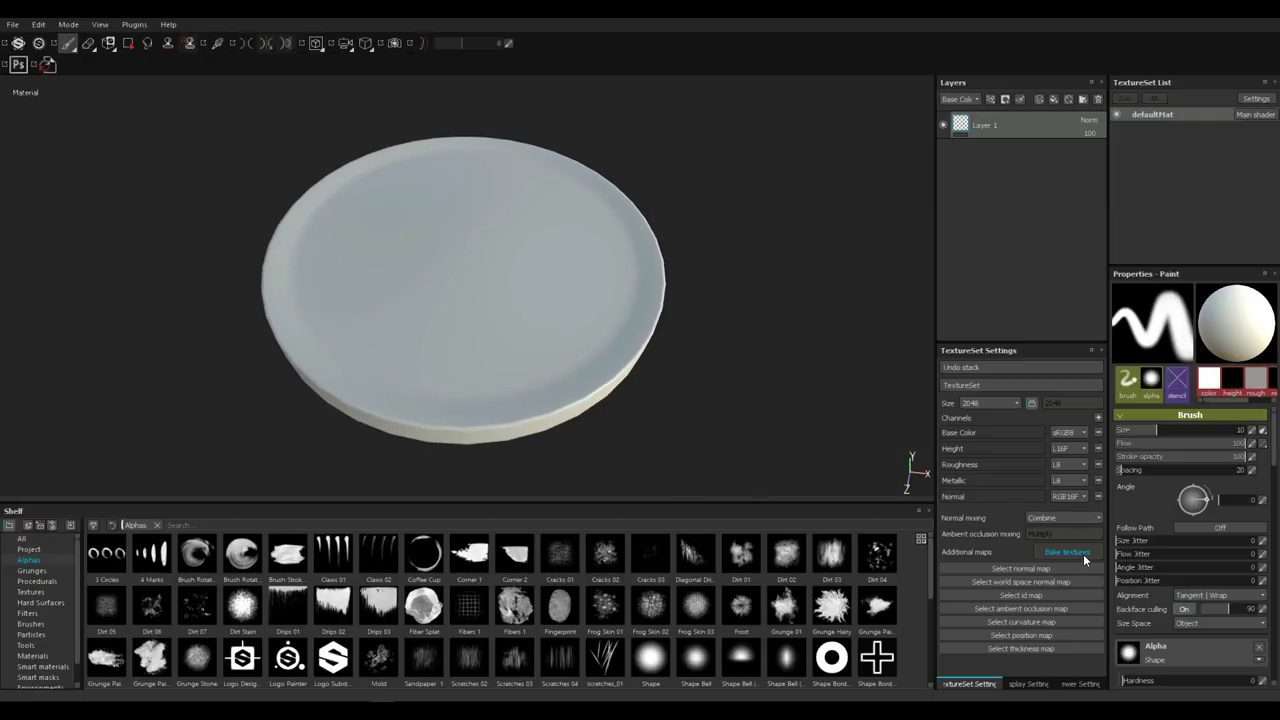
Step: Start baking the texture maps and load HPButton from the Button folder as the high definition mesh
click(1083, 554)
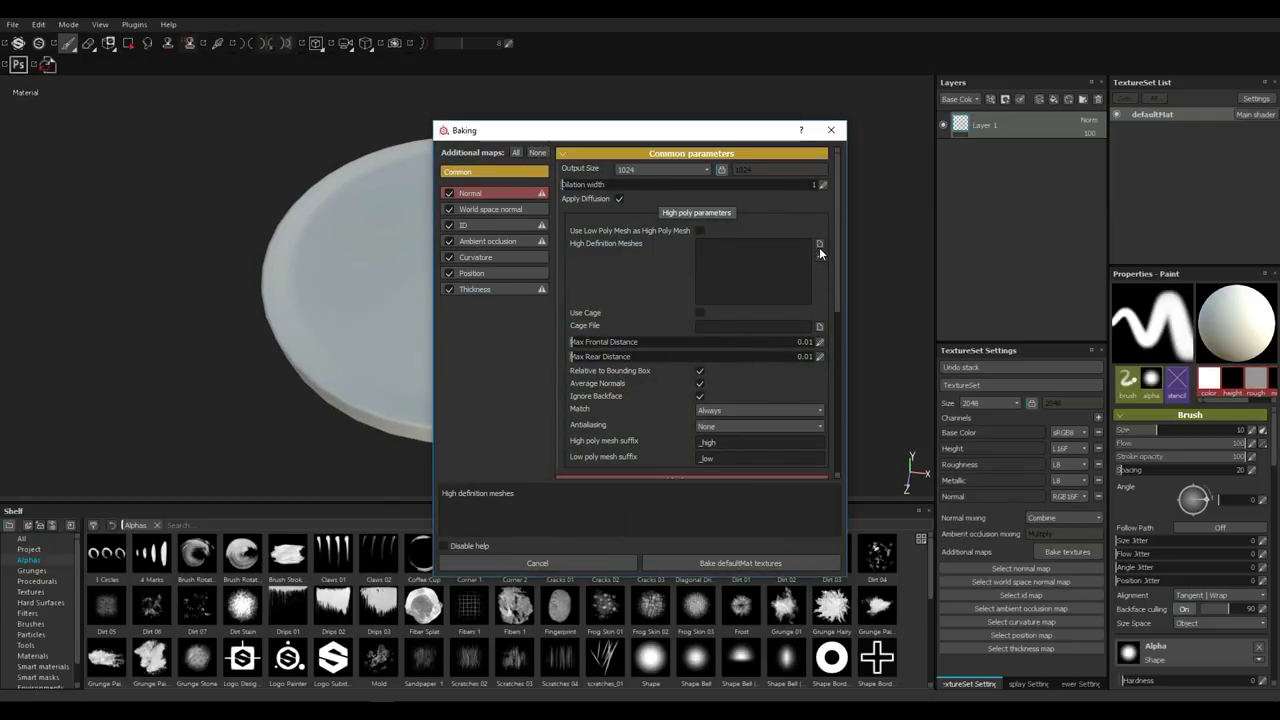
click(820, 246)
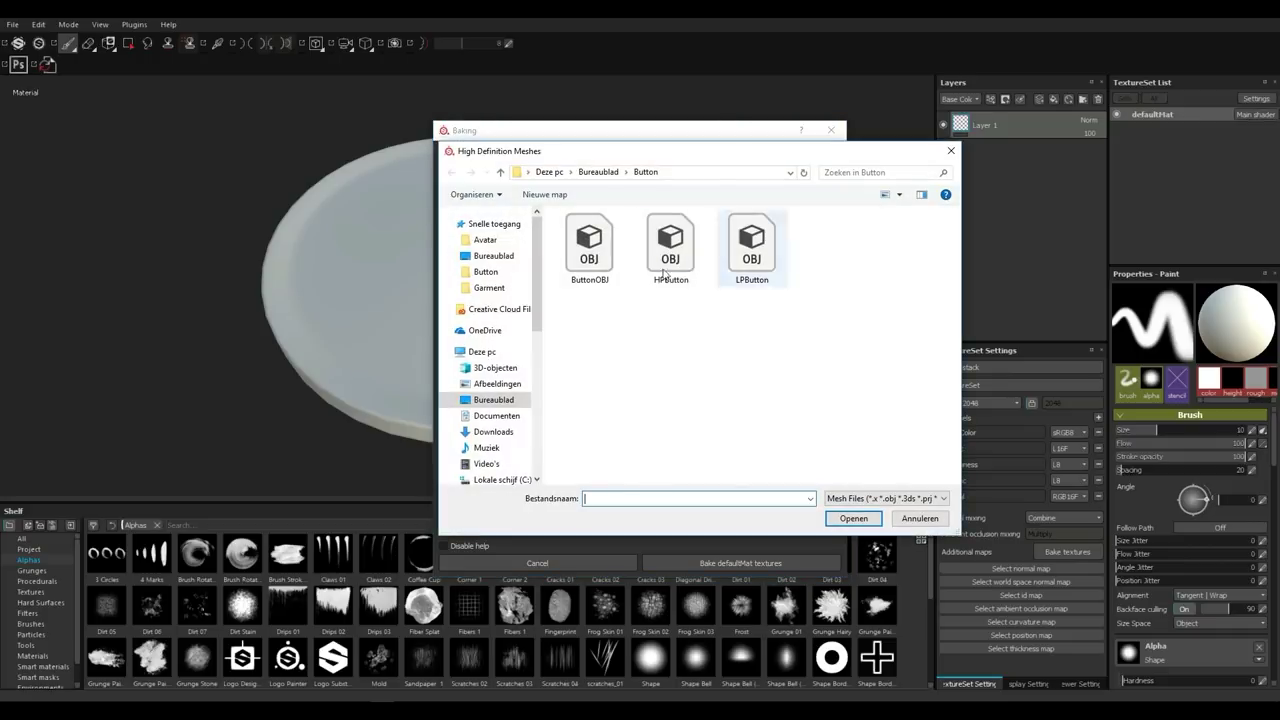
click(690, 258)
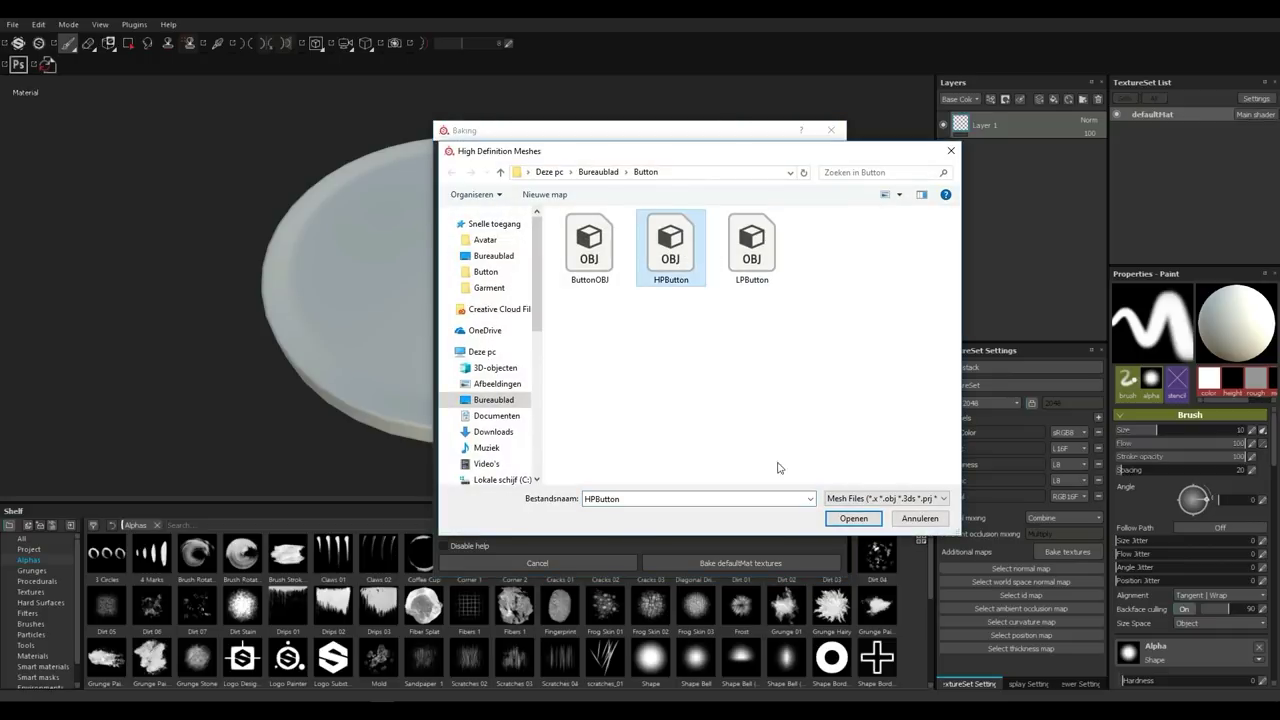
click(840, 519)
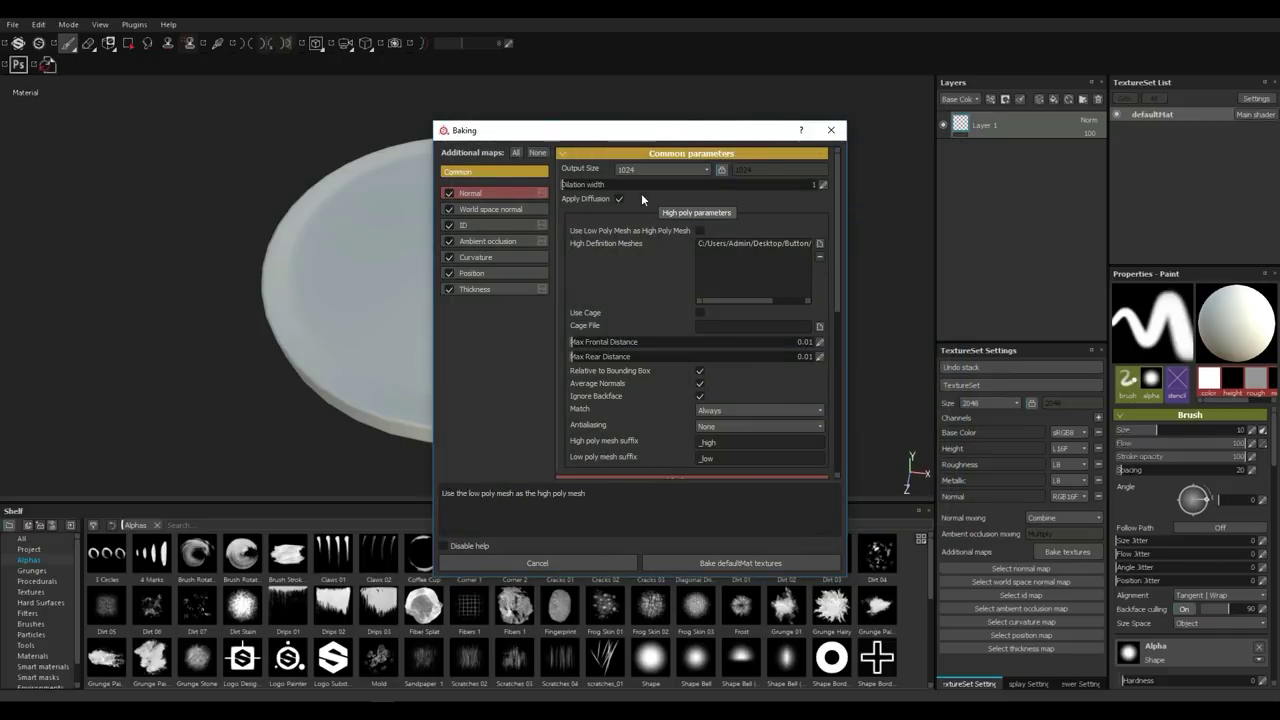
Step: Set the bake output size to 2048, exclude the ID map and bake the remaining defaultMat textures
click(646, 170)
click(650, 233)
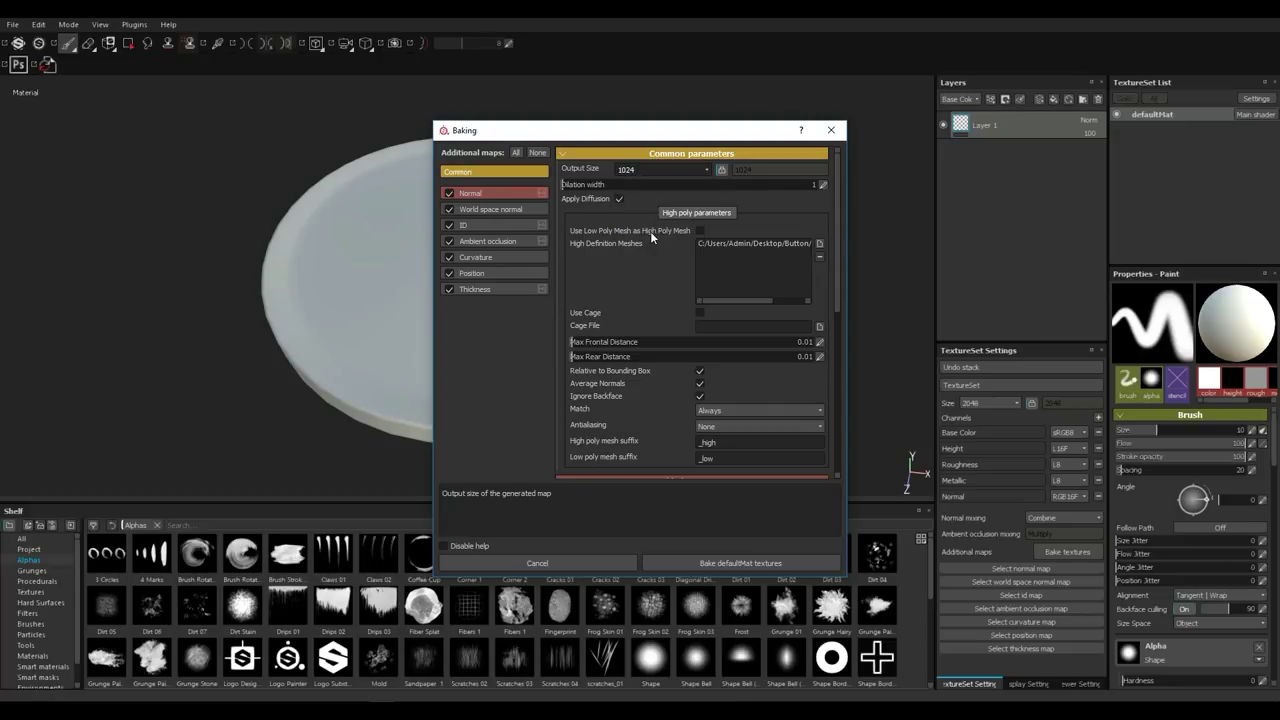
click(450, 226)
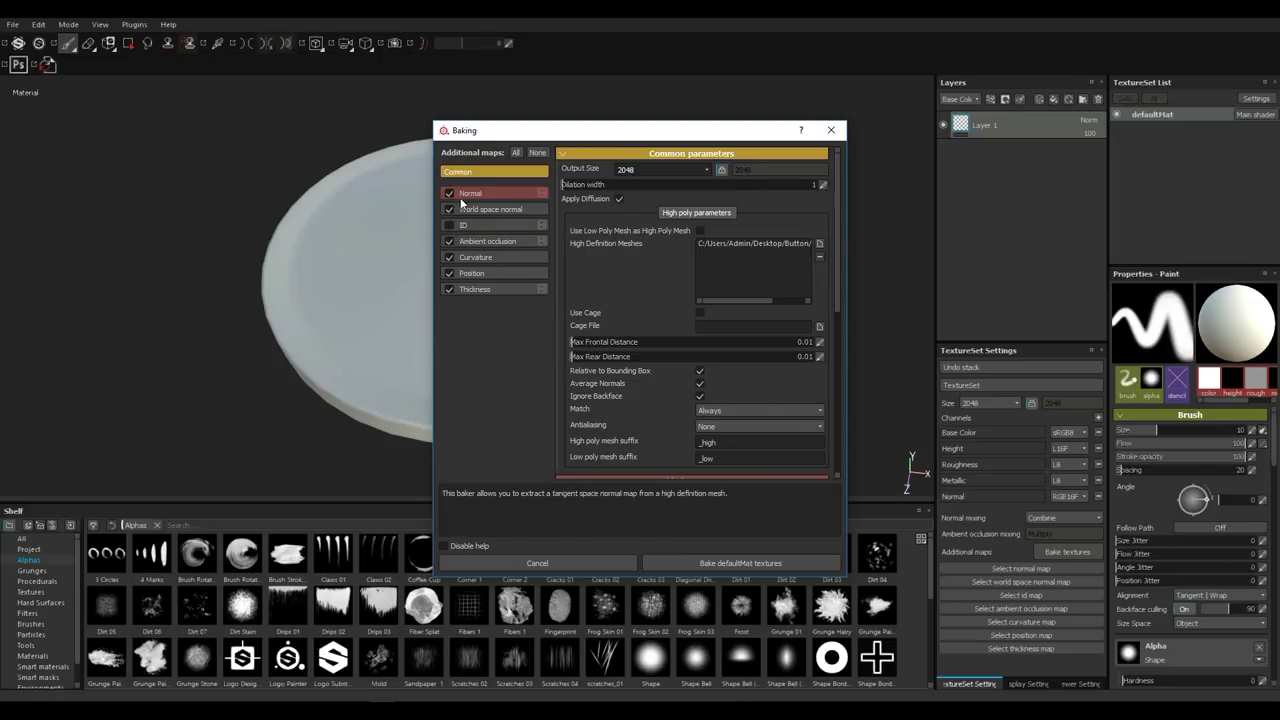
click(717, 560)
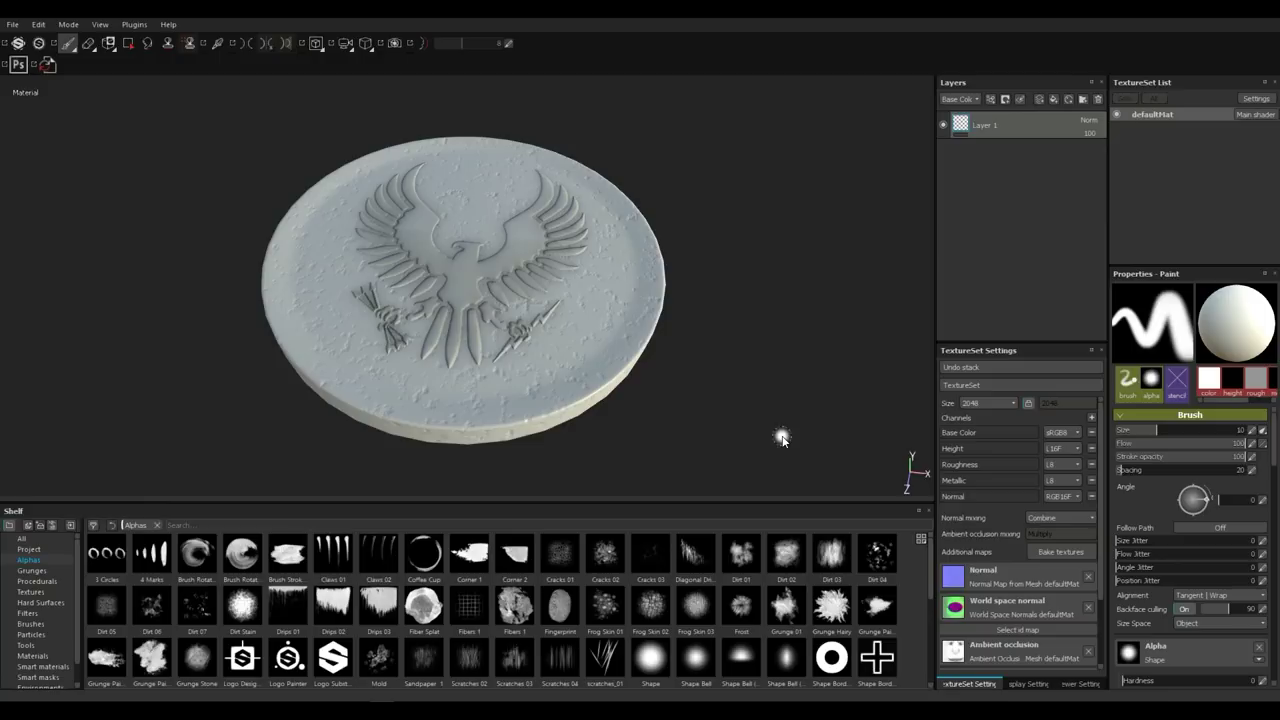
Step: Apply the Bronze Armor smart material to the button, placing it beneath Layer 1
alt+drag(691, 394, 766, 386)
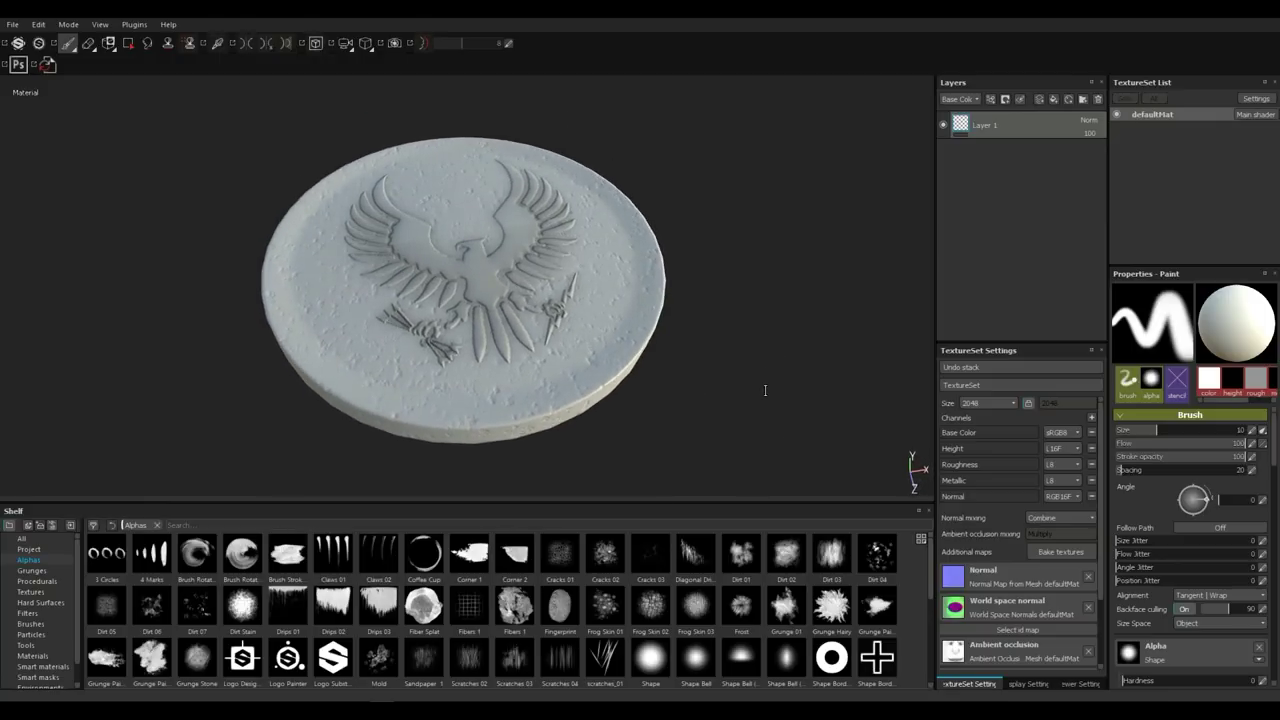
shift+right_drag(709, 400, 723, 400)
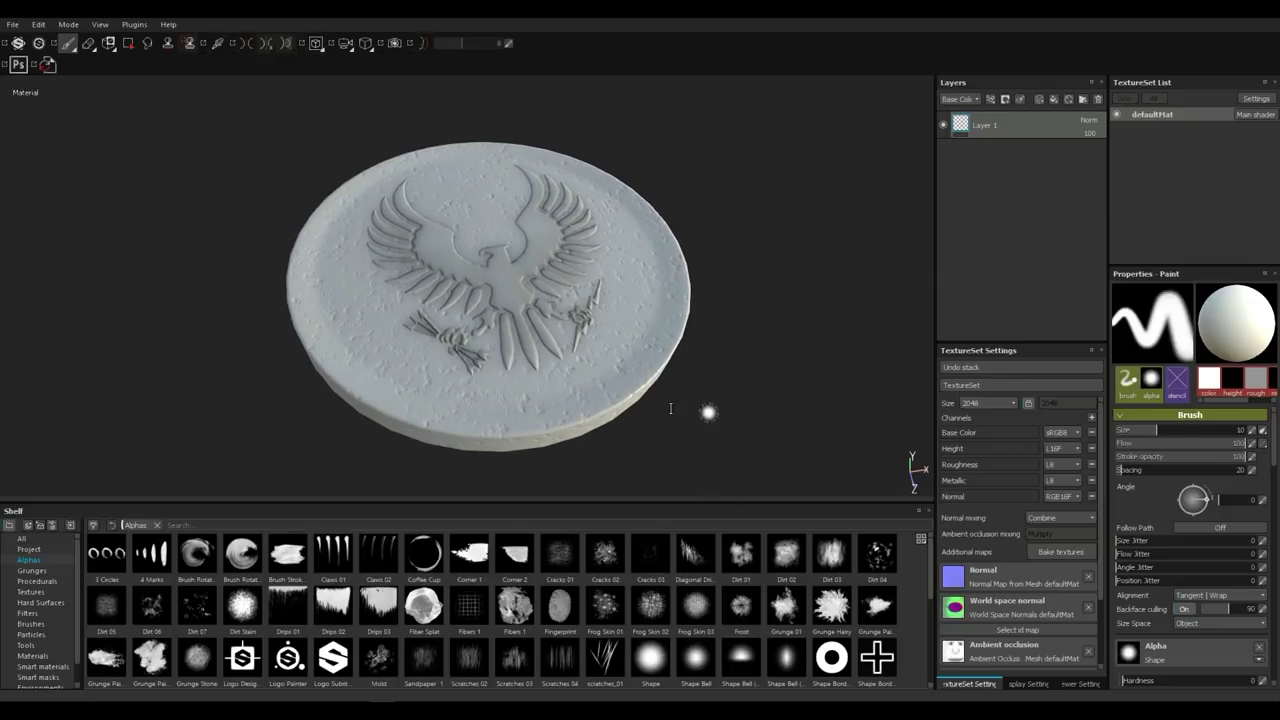
click(40, 667)
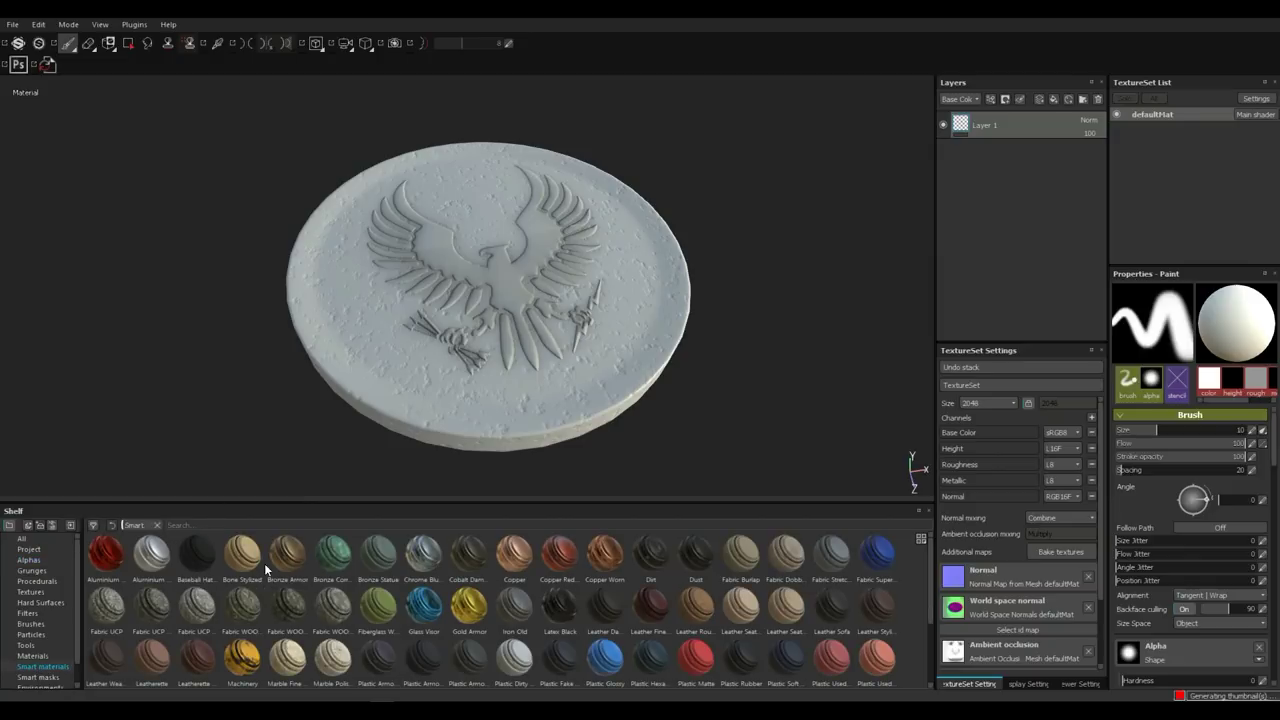
mouse_move(285, 560)
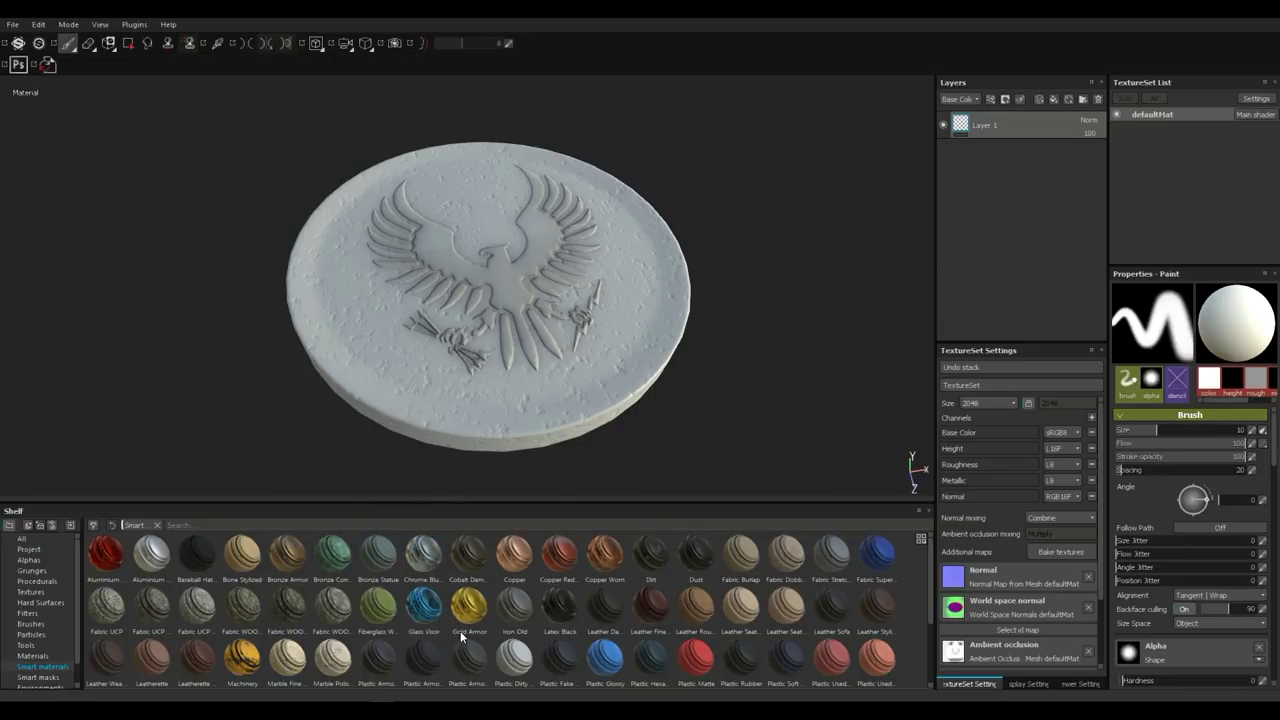
drag(288, 555, 817, 277)
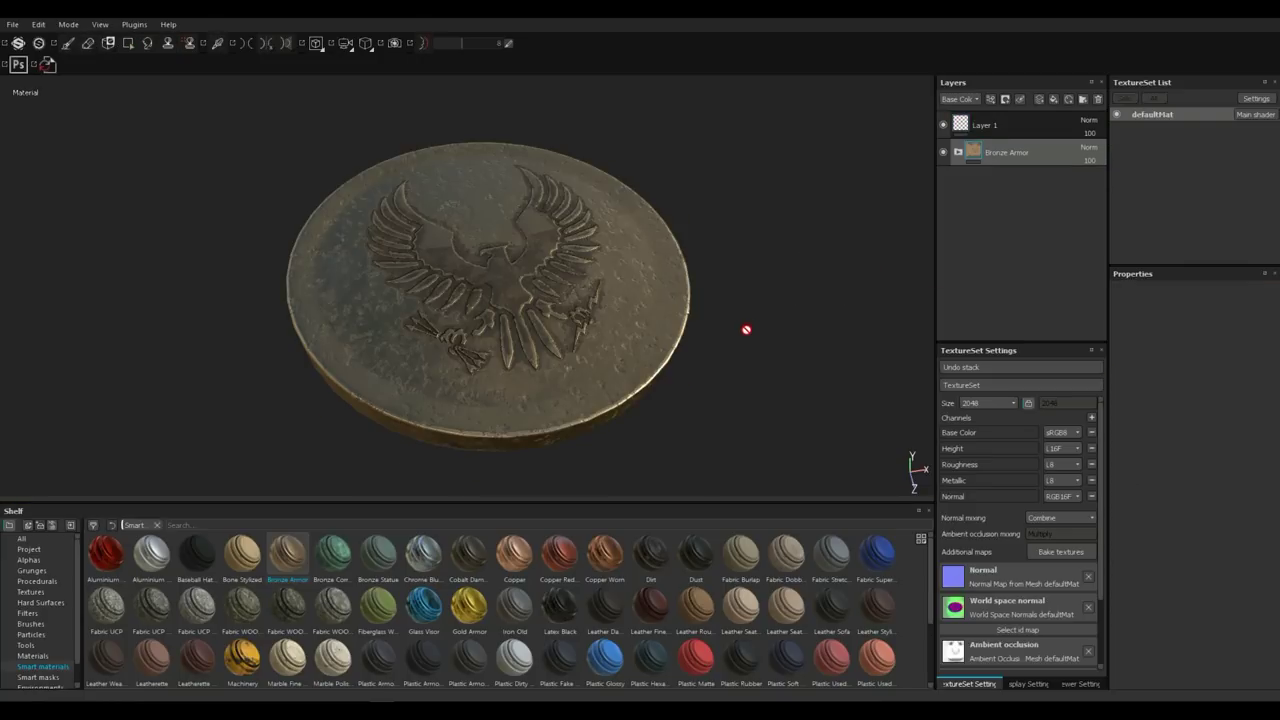
Step: In the Bronze Armor group, set the Base Metal layer's metallic to maximum and raise its roughness slightly
scroll(749, 331, up, 3)
scroll(783, 351, down, 3)
mouse_move(783, 351)
alt+mouse_down()
mouse_move(760, 374)
mouse_move(783, 332)
mouse_move(774, 411)
mouse_move(809, 344)
alt+mouse_up()
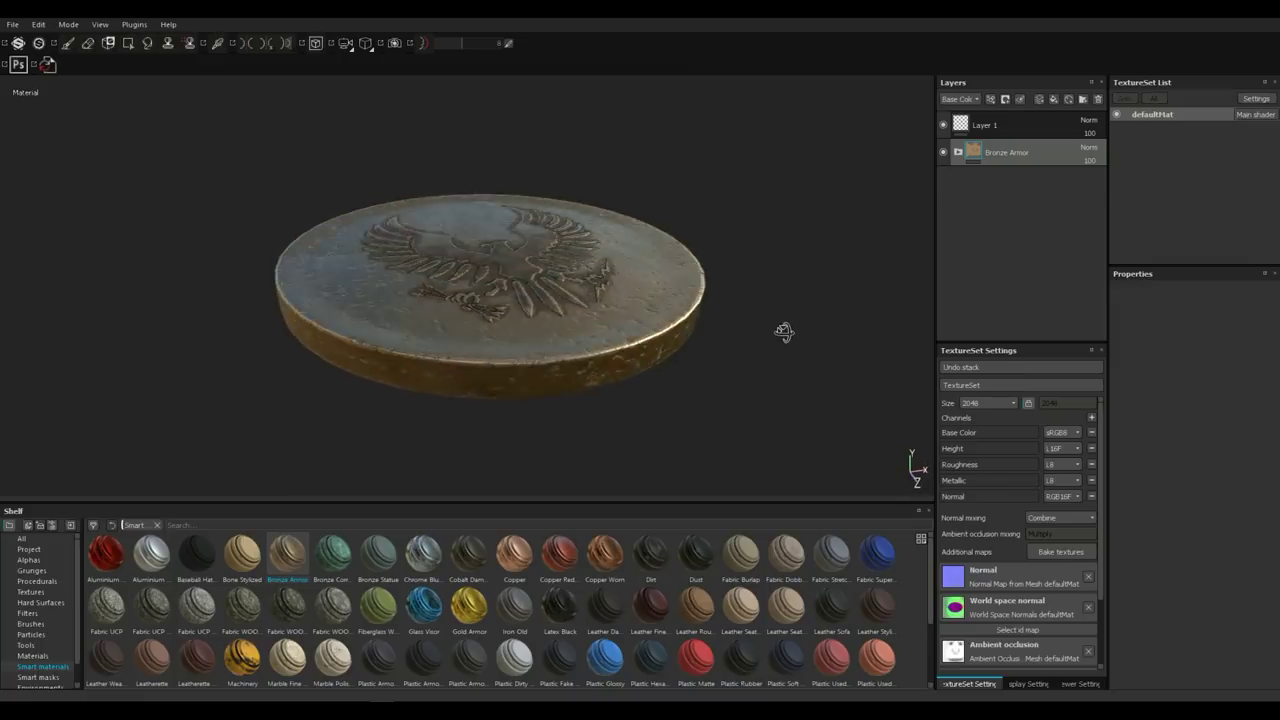
click(956, 153)
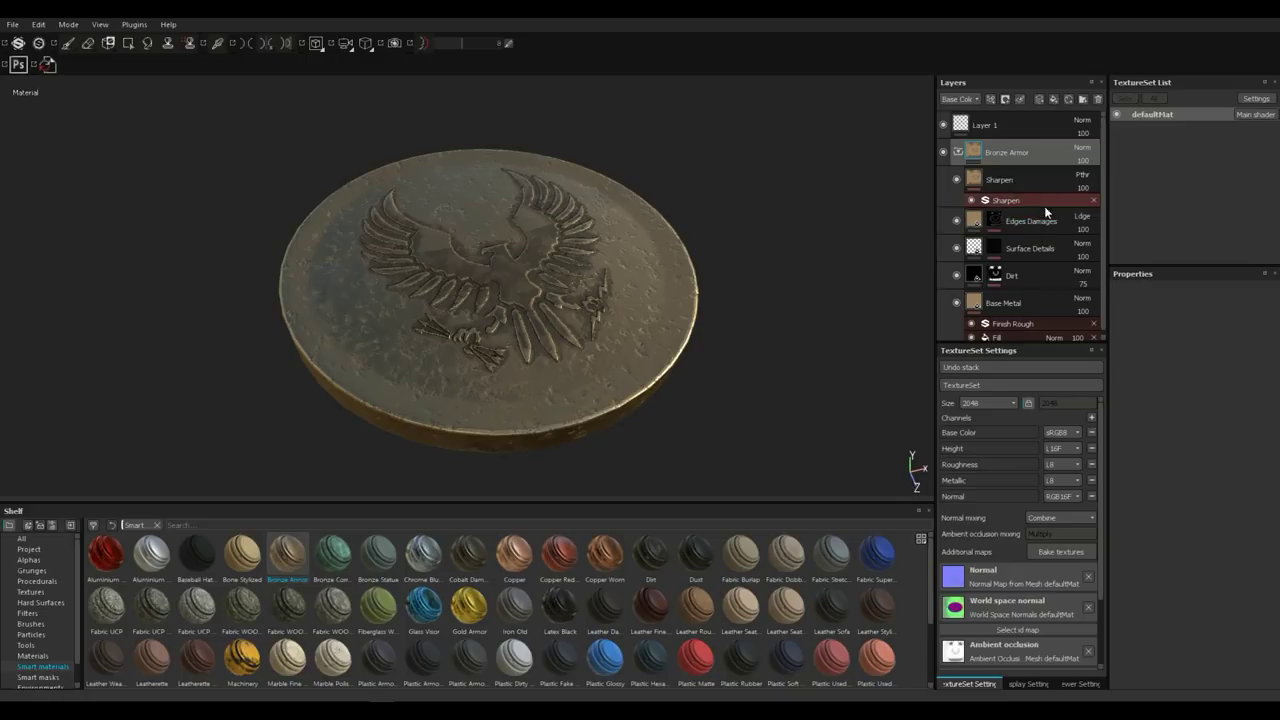
click(1012, 314)
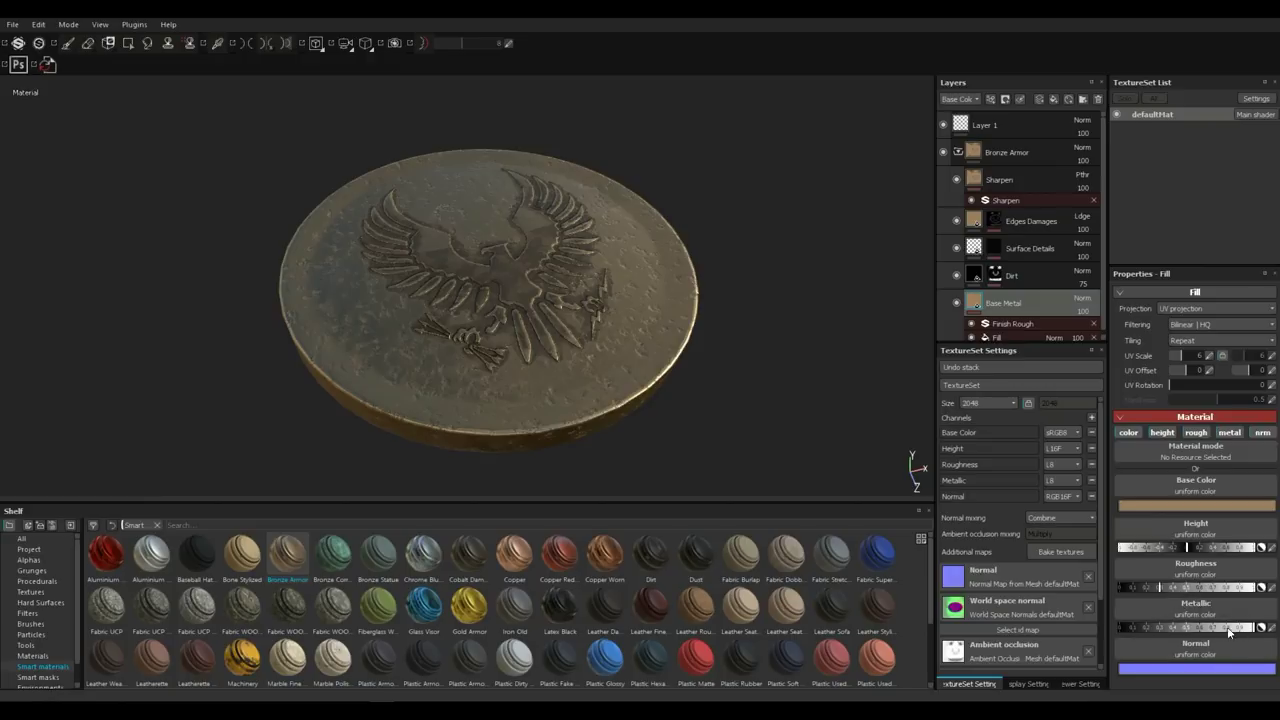
drag(1207, 628, 1258, 627)
mouse_move(1175, 586)
mouse_down()
mouse_move(1262, 594)
mouse_move(1181, 598)
mouse_up()
Step: Change the Base Metal layer's base color to a desaturated warm grey, about R 0.407, G 0.348, B 0.298
click(1199, 505)
click(1090, 507)
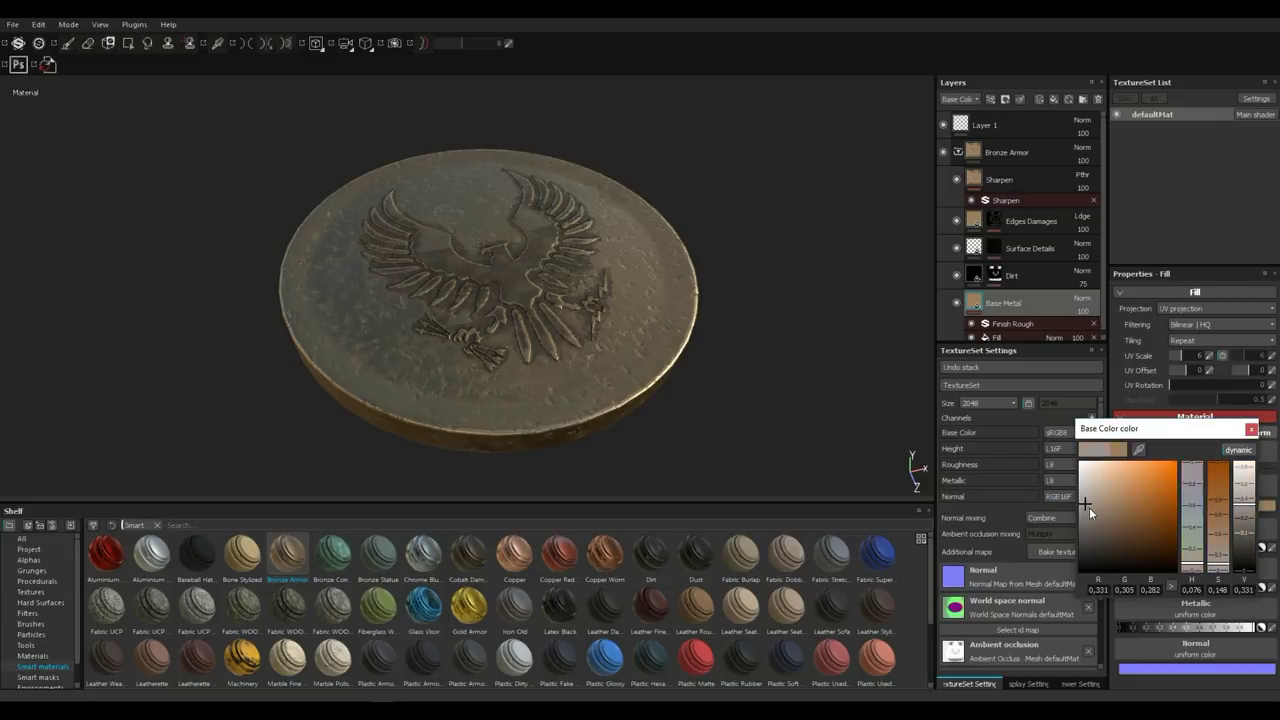
mouse_move(1090, 507)
mouse_down()
mouse_move(1091, 465)
mouse_move(1091, 499)
mouse_up()
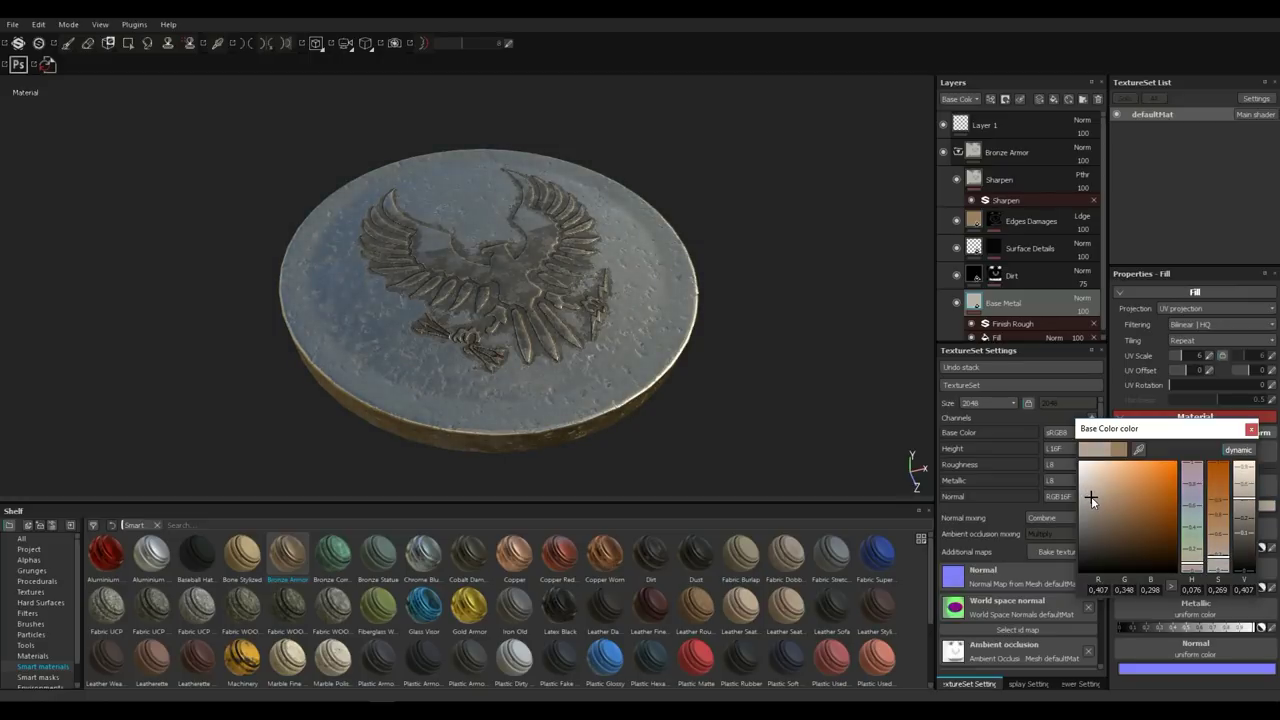
click(1250, 429)
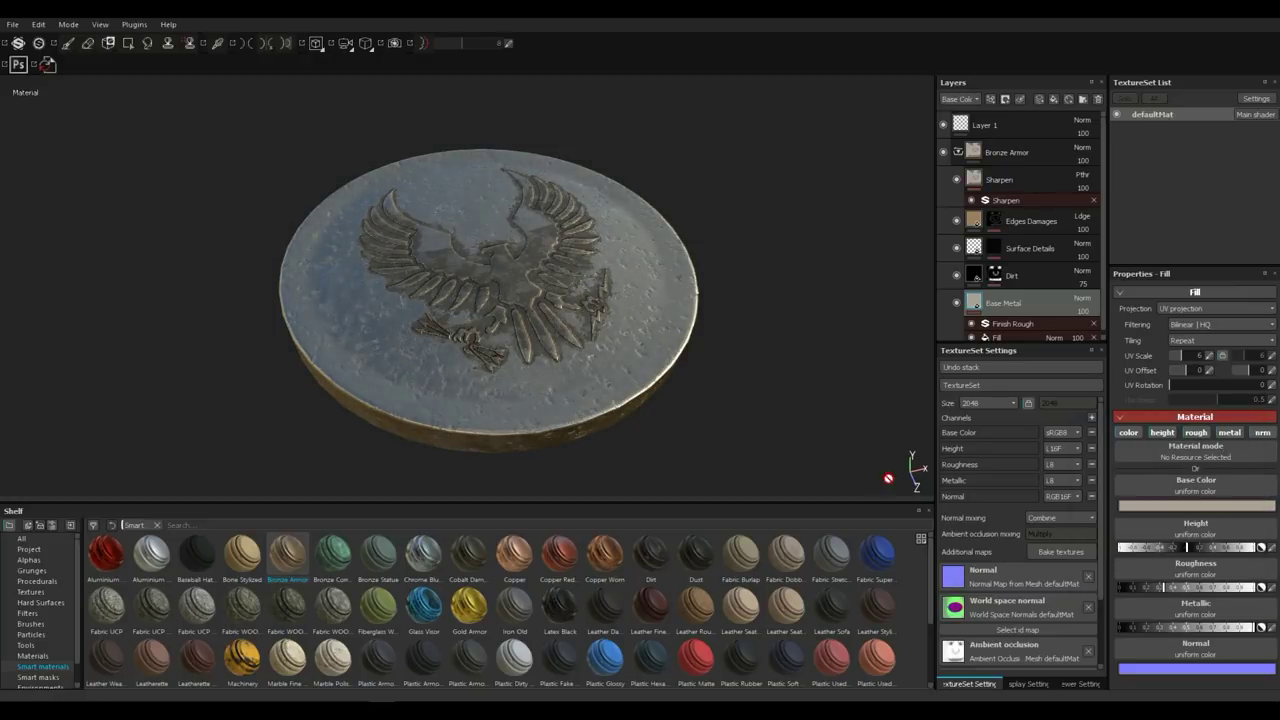
Step: Add a paint layer directly above Base Metal and set the brush's base color to near-black, 0.011 on all RGB channels
click(1039, 100)
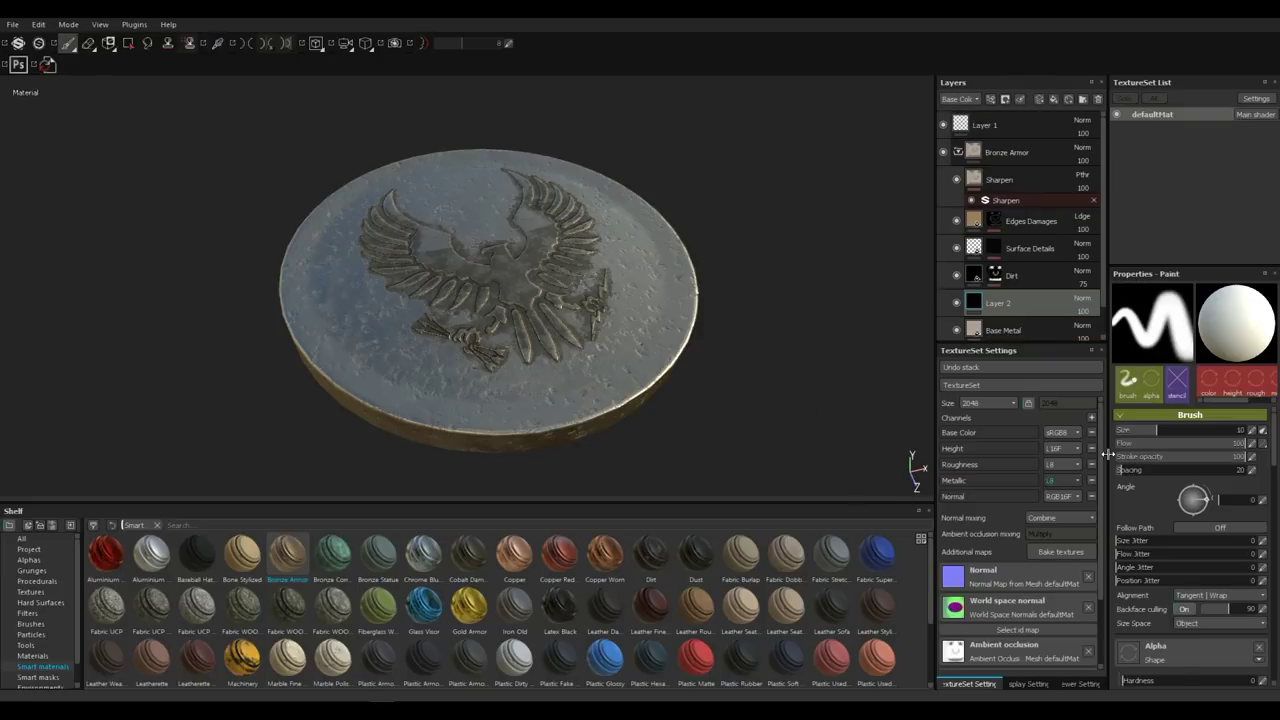
scroll(1208, 510, down, 4)
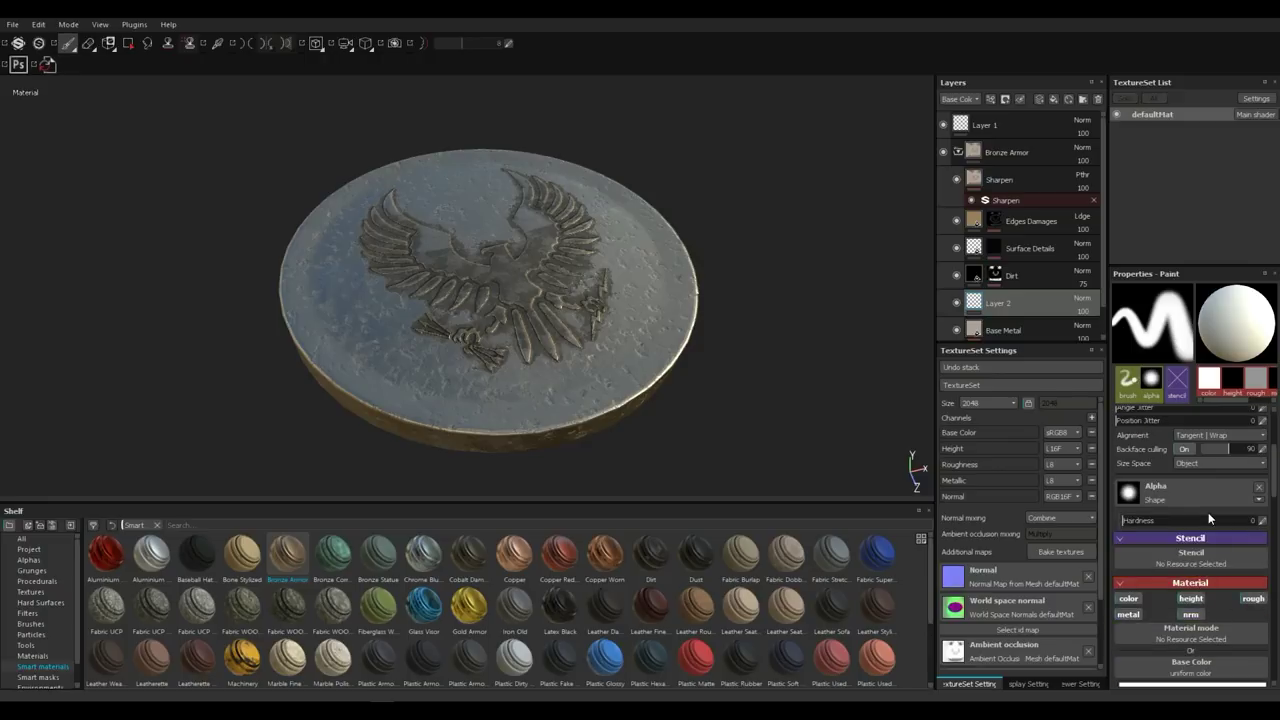
scroll(1207, 518, down, 3)
click(1205, 568)
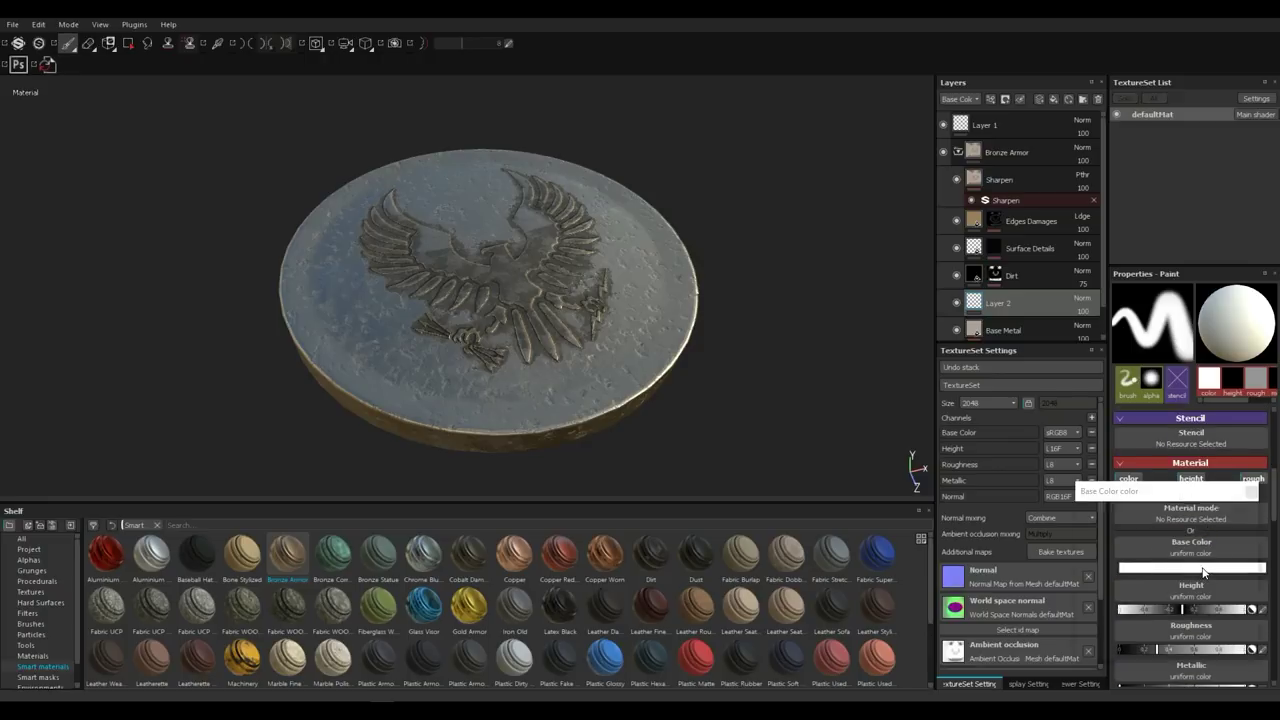
drag(1123, 570, 1080, 624)
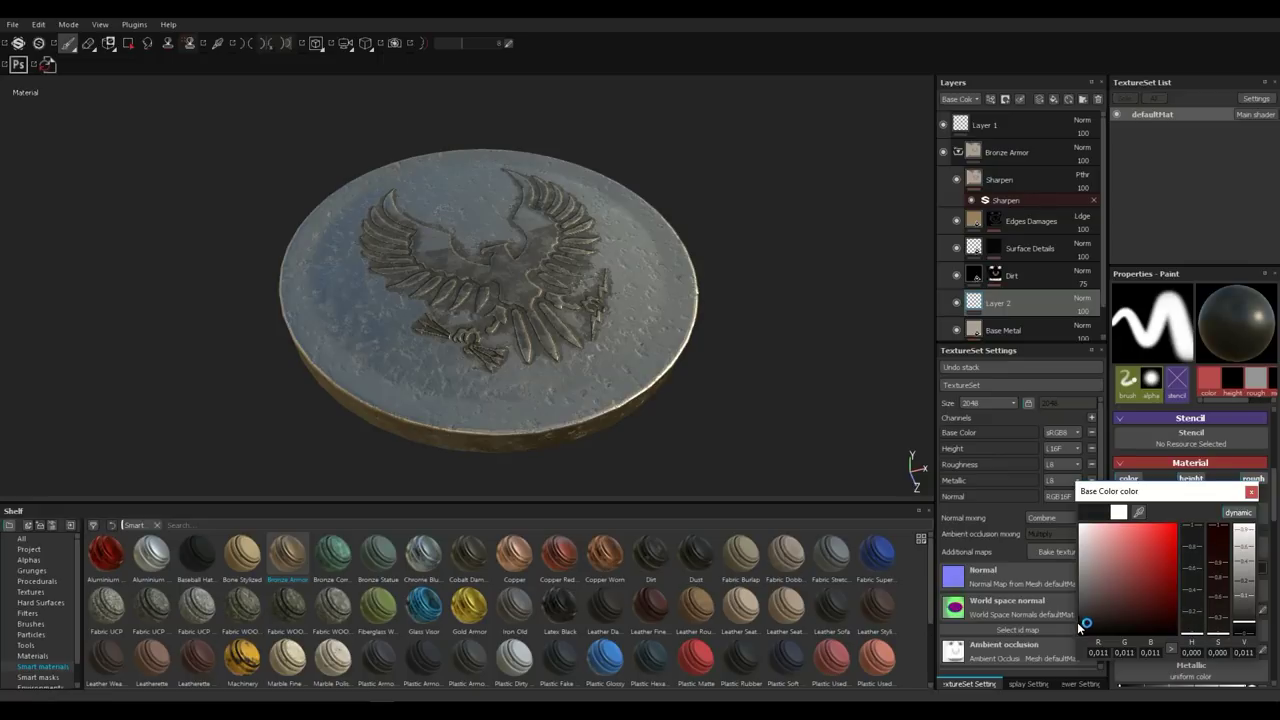
click(1252, 492)
Step: Enlarge the paint brush to a size of about 19.73 and reduce its flow to a low value
scroll(1216, 536, up, 6)
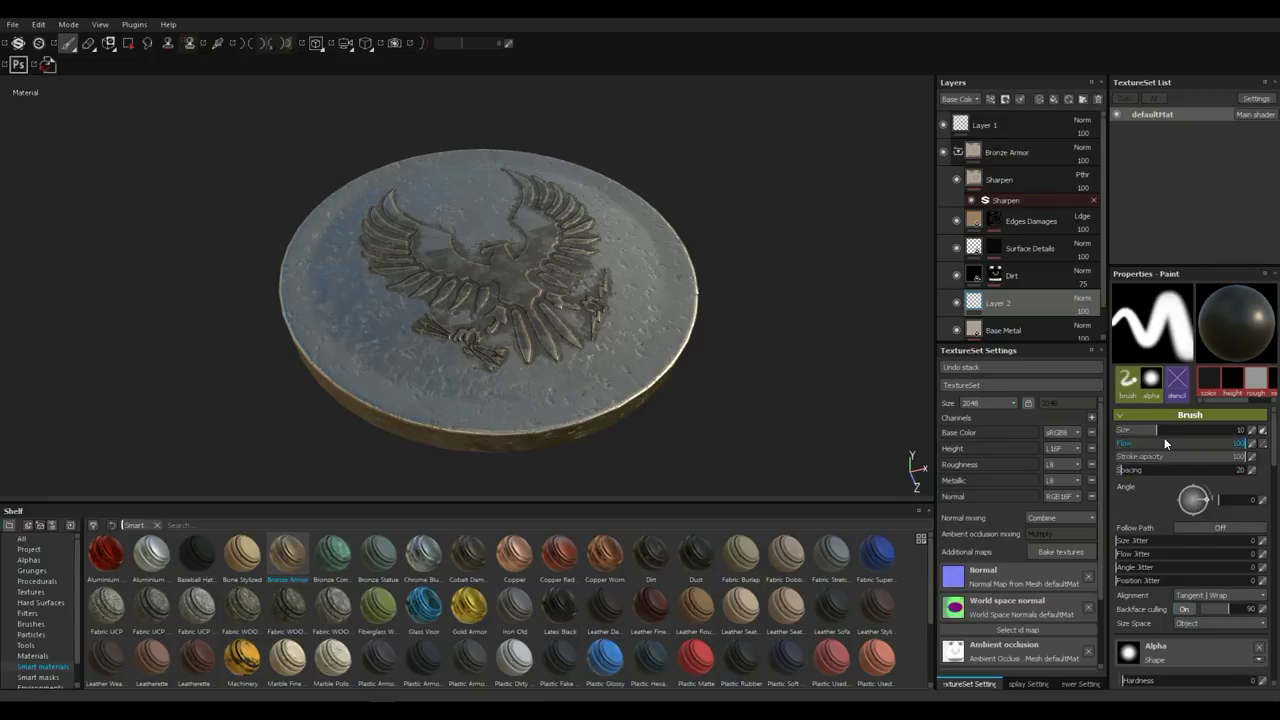
drag(1155, 429, 1172, 431)
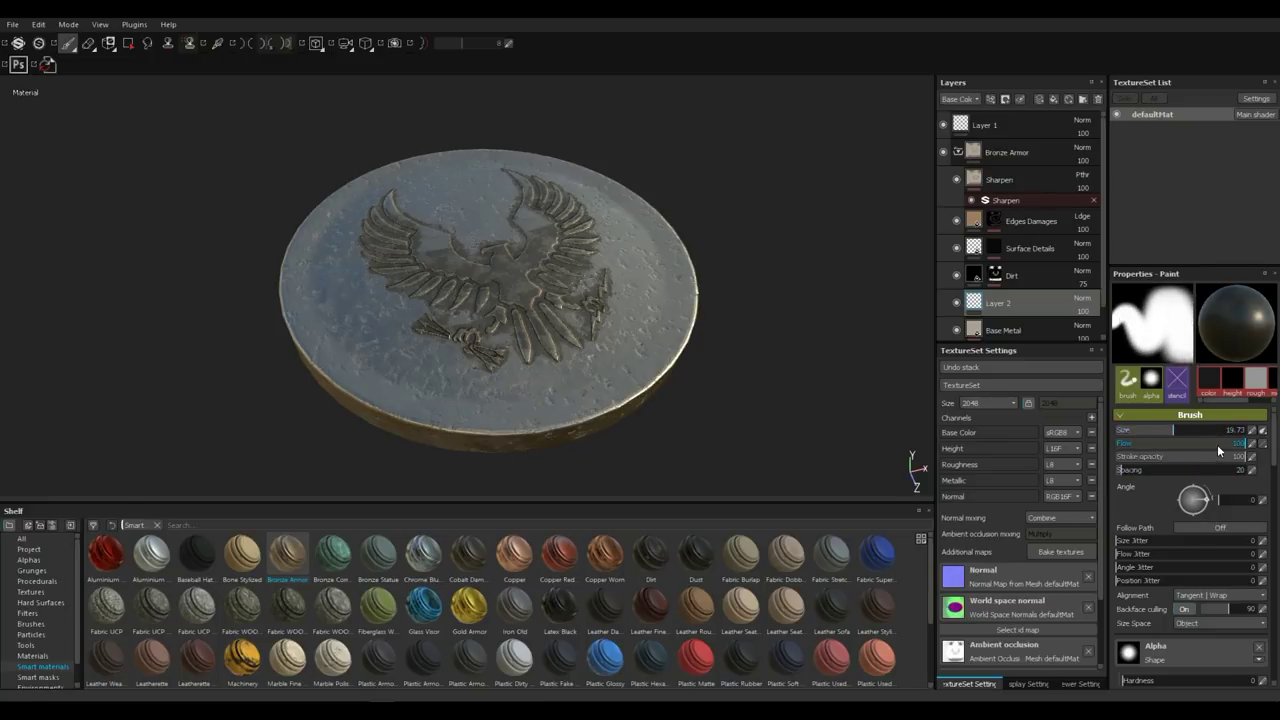
drag(1246, 450, 1137, 449)
Step: Restrict the brush to color only by disabling its height, roughness, metallic and normal channels
scroll(1160, 543, down, 5)
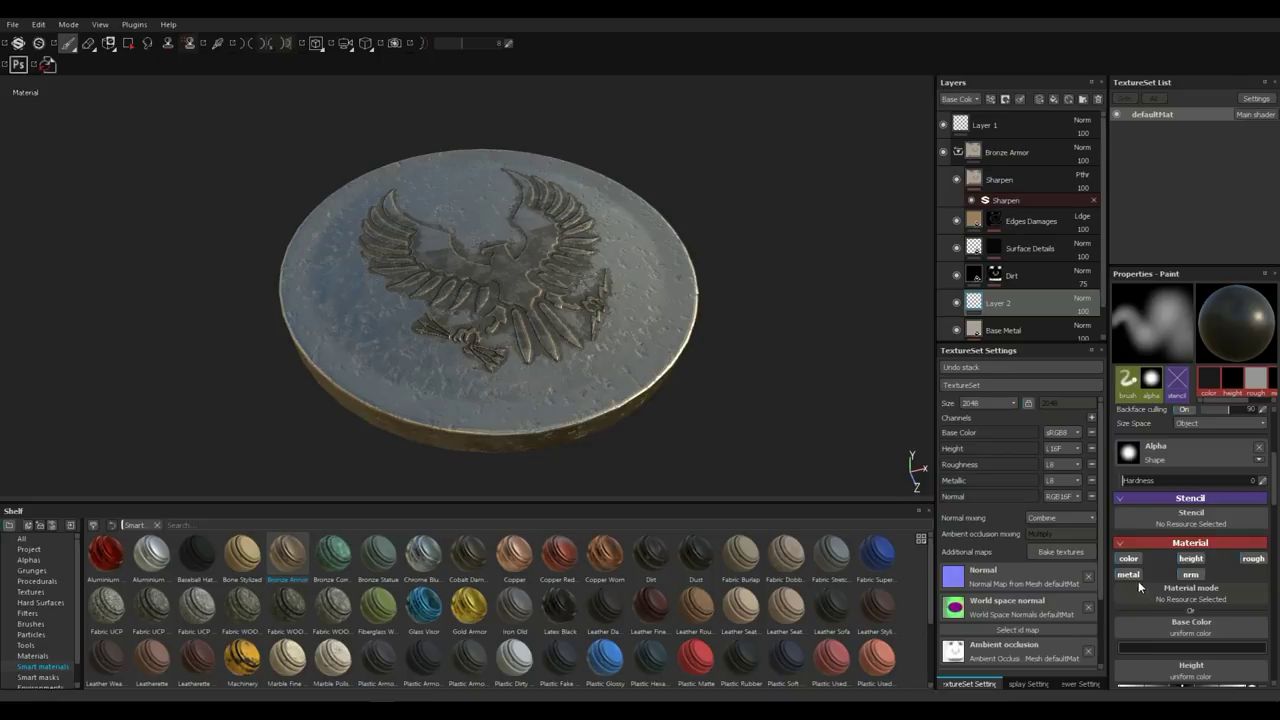
click(1193, 559)
click(1253, 558)
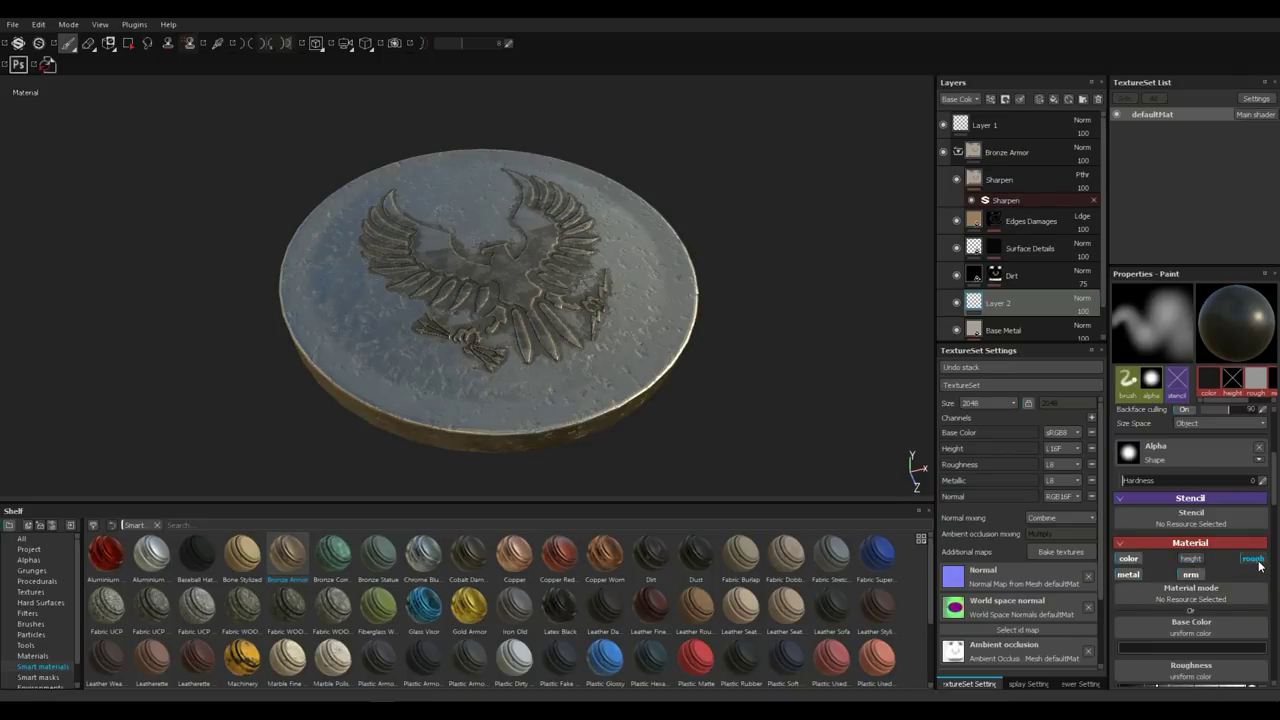
click(1128, 574)
click(1190, 574)
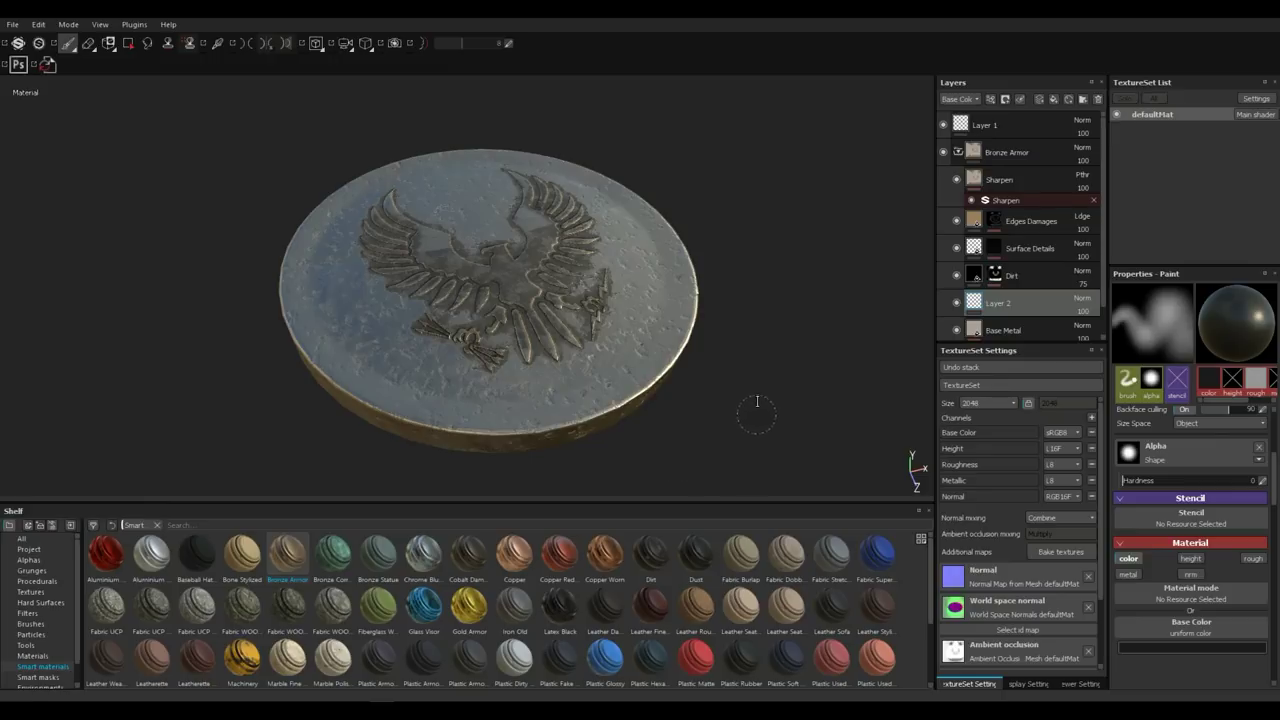
Step: Examine the button's rim all the way around from low side angles
alt+drag(756, 410, 640, 343)
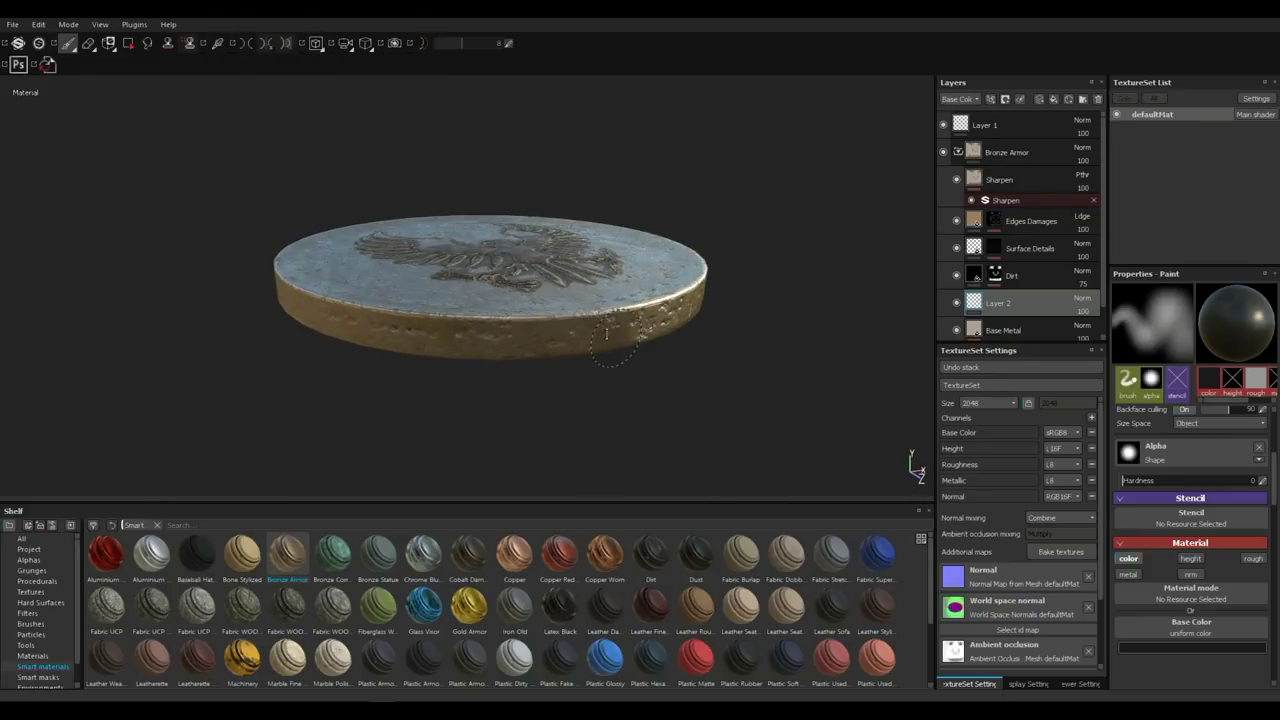
mouse_move(490, 372)
alt+mouse_down()
mouse_move(430, 350)
mouse_move(490, 368)
alt+mouse_up()
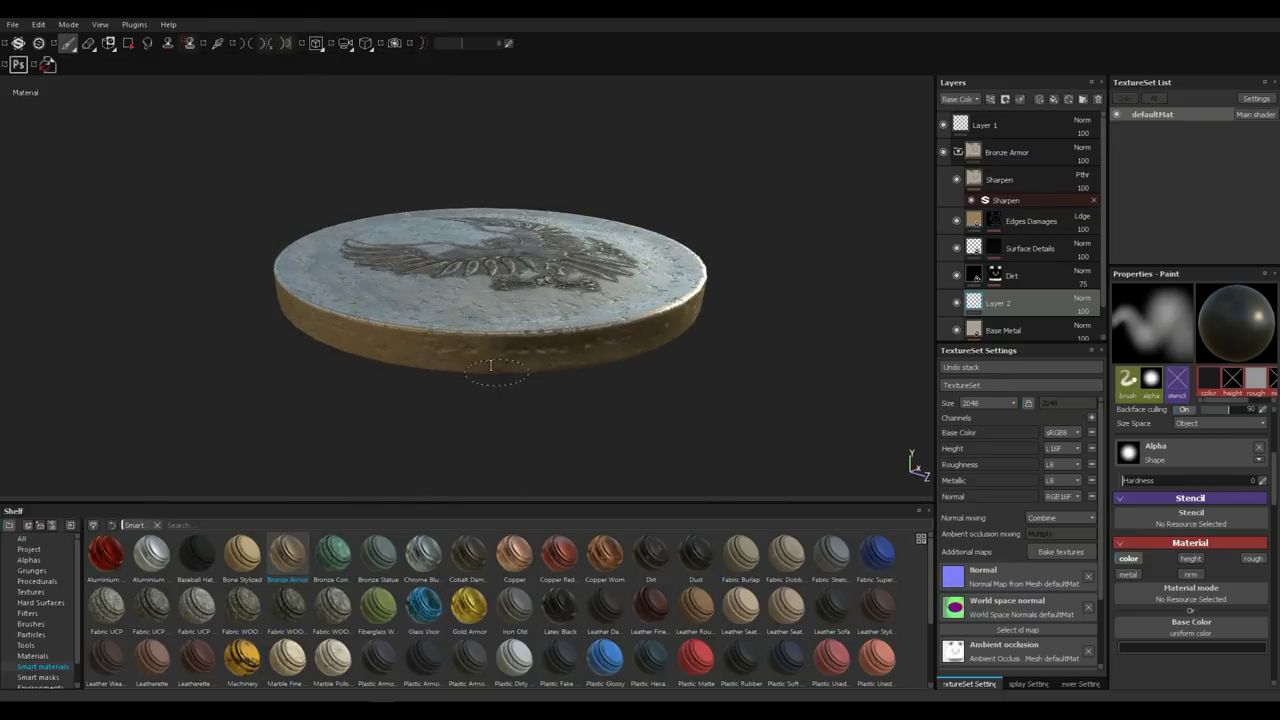
alt+drag(574, 443, 535, 347)
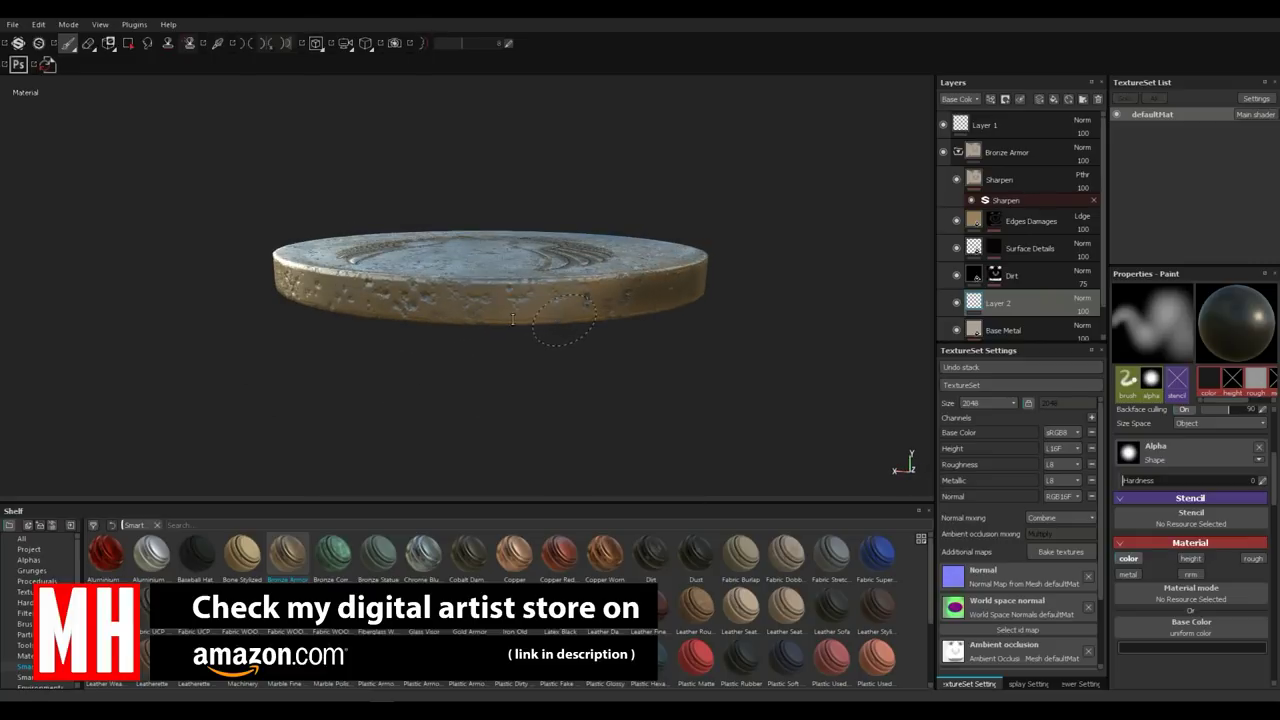
alt+drag(305, 387, 524, 336)
alt+drag(329, 332, 466, 322)
alt+drag(273, 338, 351, 353)
alt+drag(204, 404, 555, 340)
alt+drag(360, 355, 281, 415)
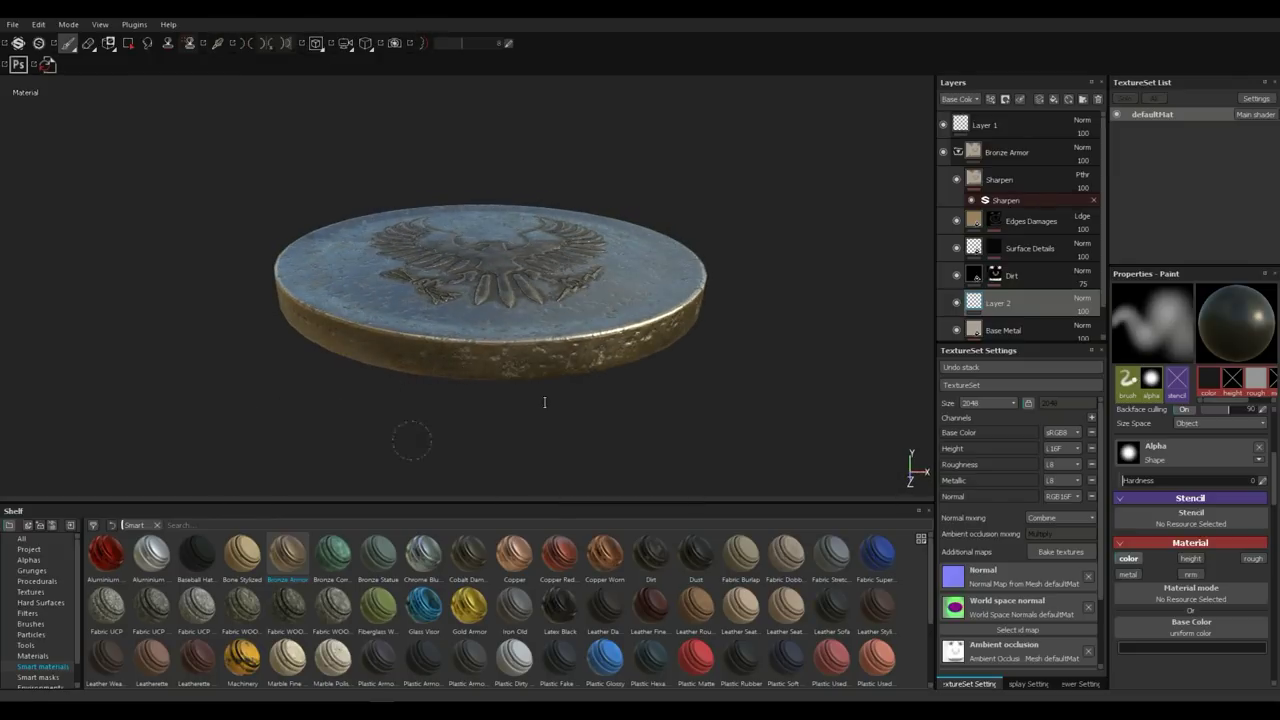
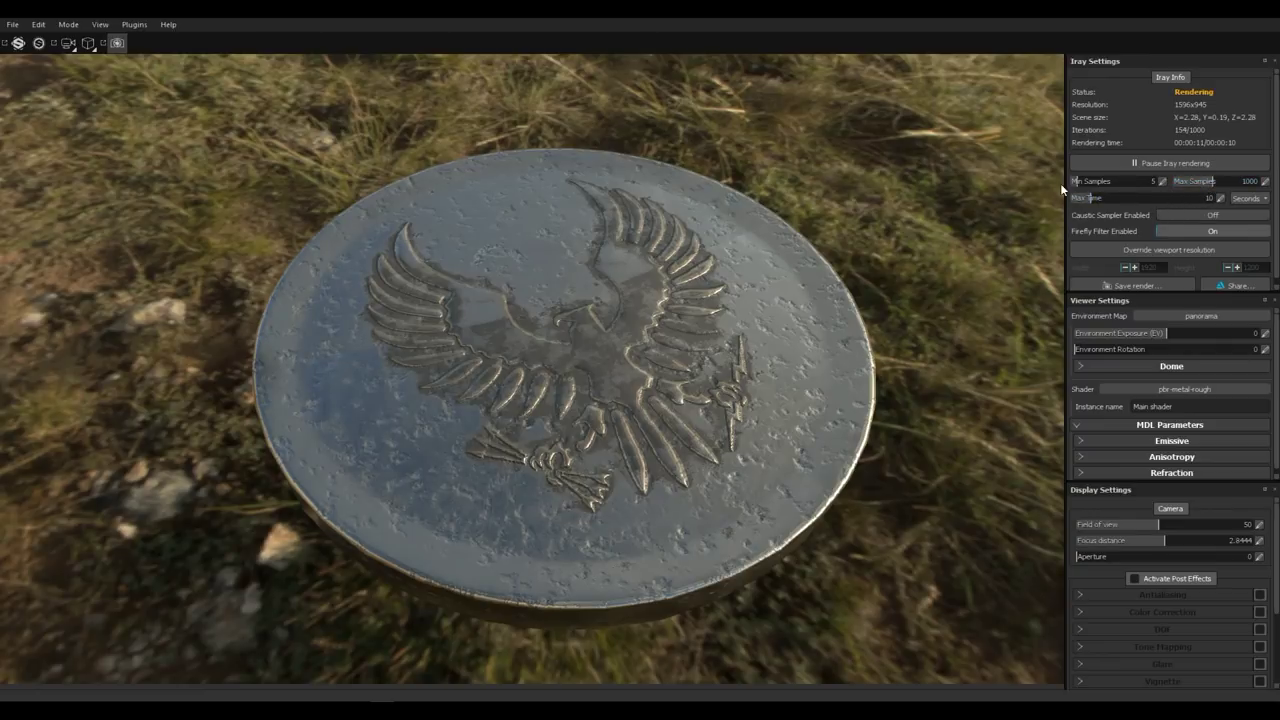
Step: Set the Iray render's minimum samples to 465 and its environment map to bonifacio_aragon_stairs
drag(1078, 181, 1099, 181)
scroll(1189, 223, down, 1)
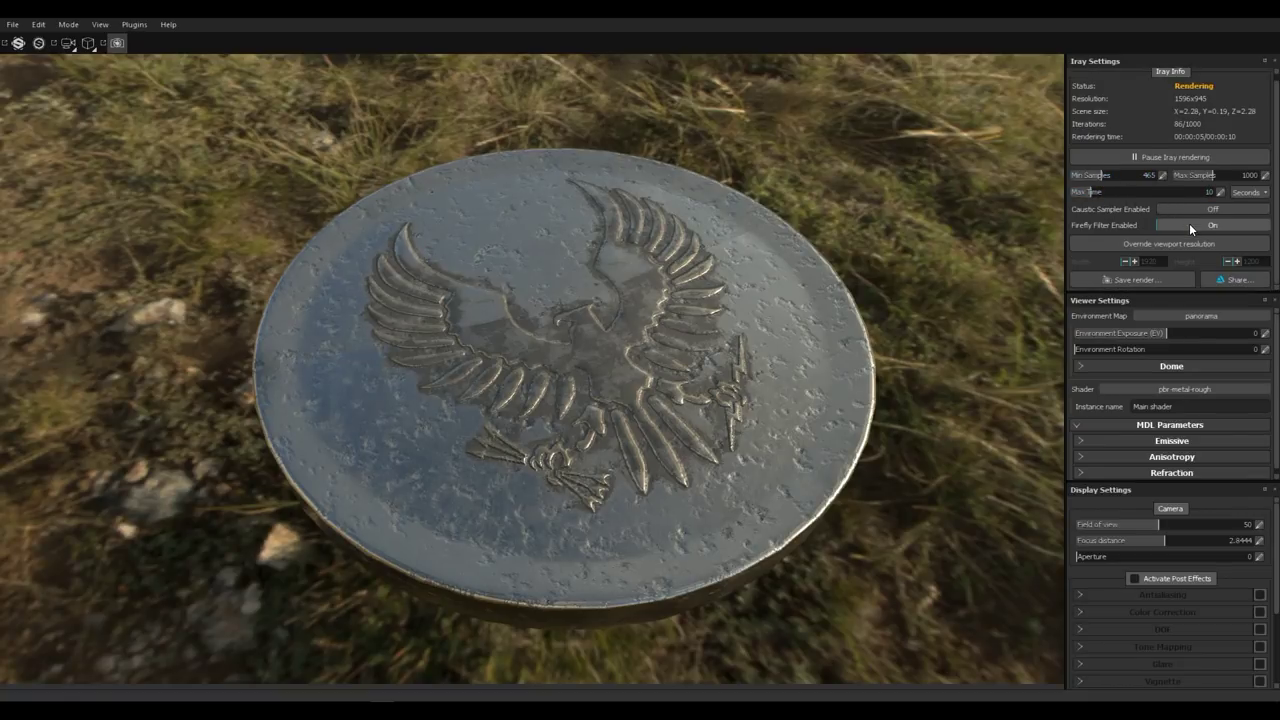
click(1161, 313)
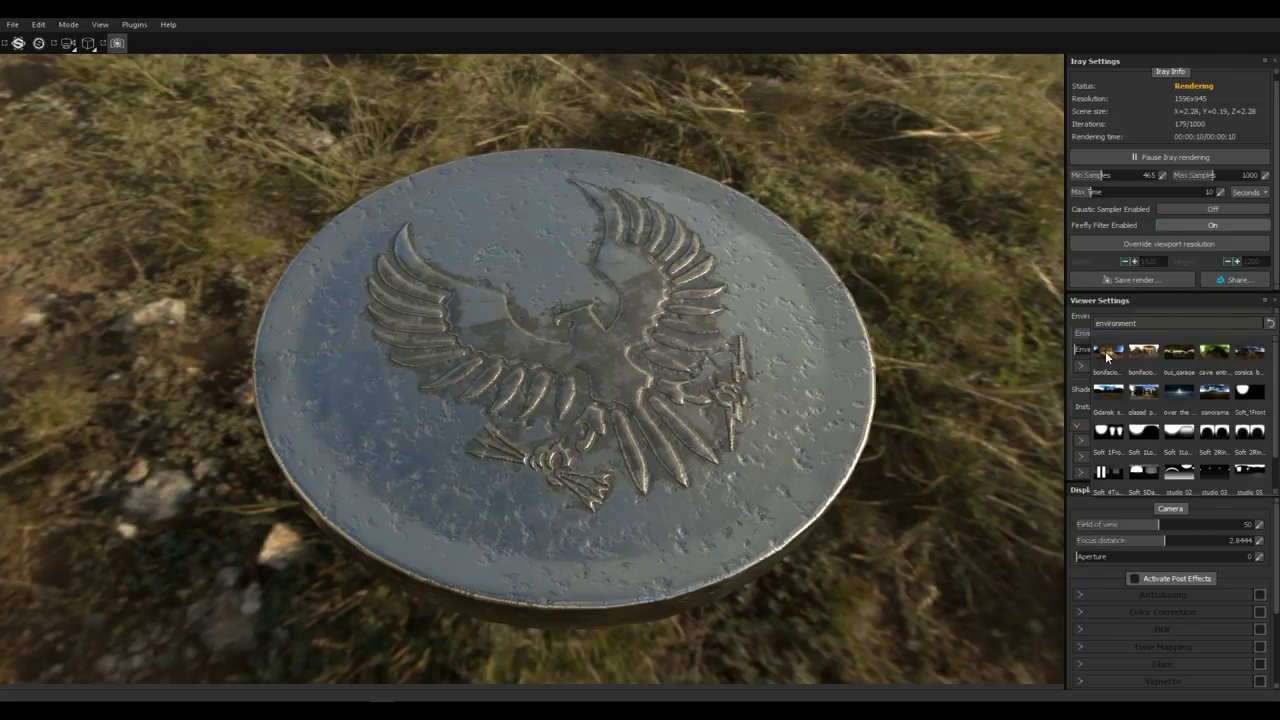
key(Escape)
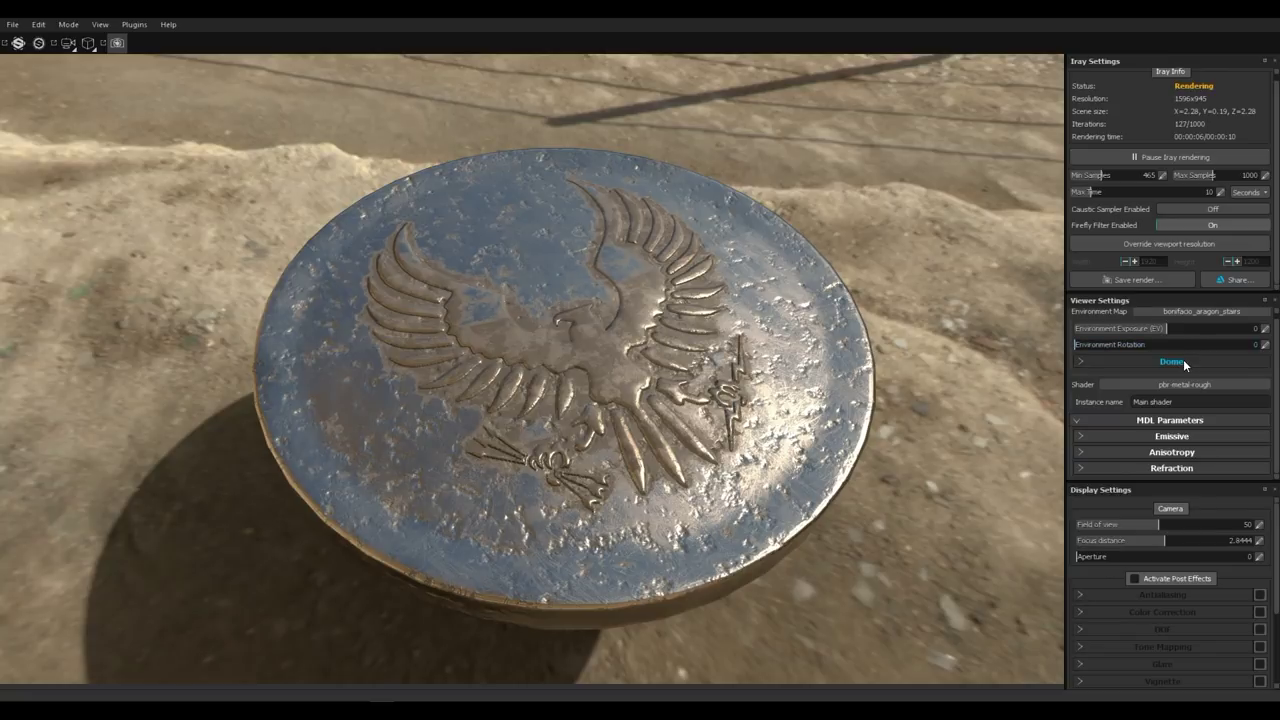
Step: Look through the dome settings of the Iray render and set the environment rotation to about 116
click(1184, 359)
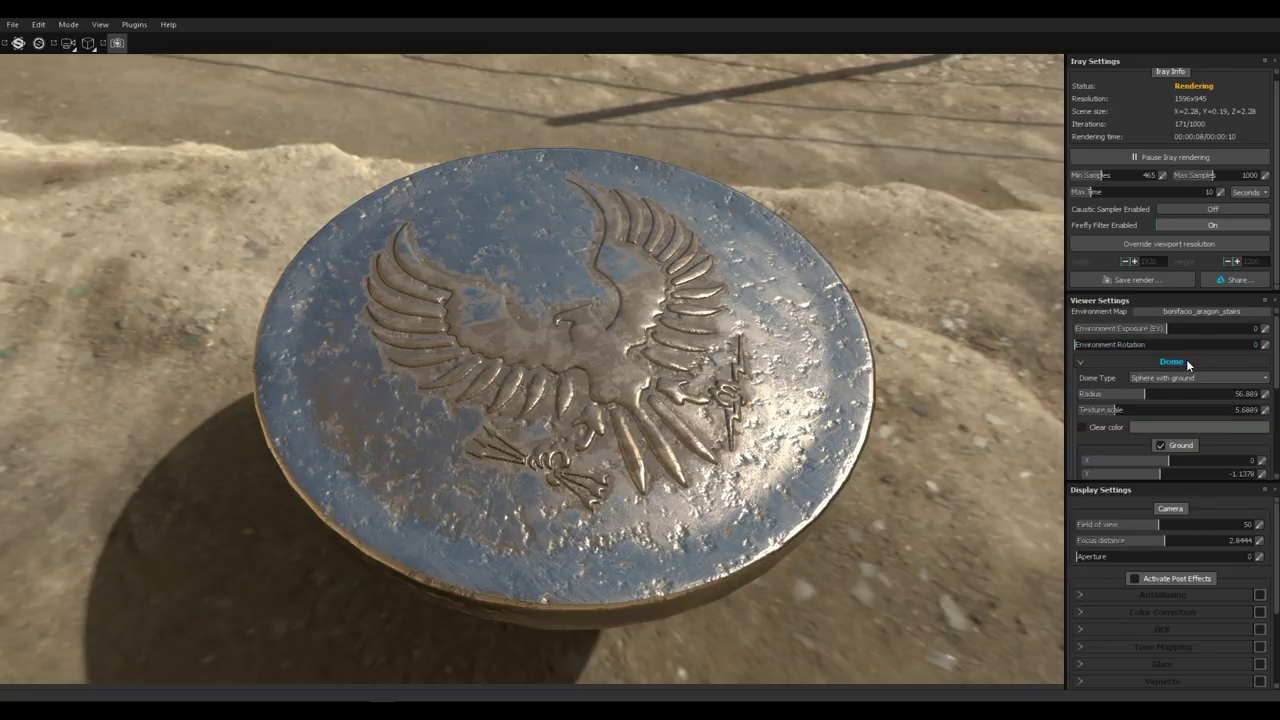
scroll(1188, 365, down, 3)
scroll(1188, 365, down, 5)
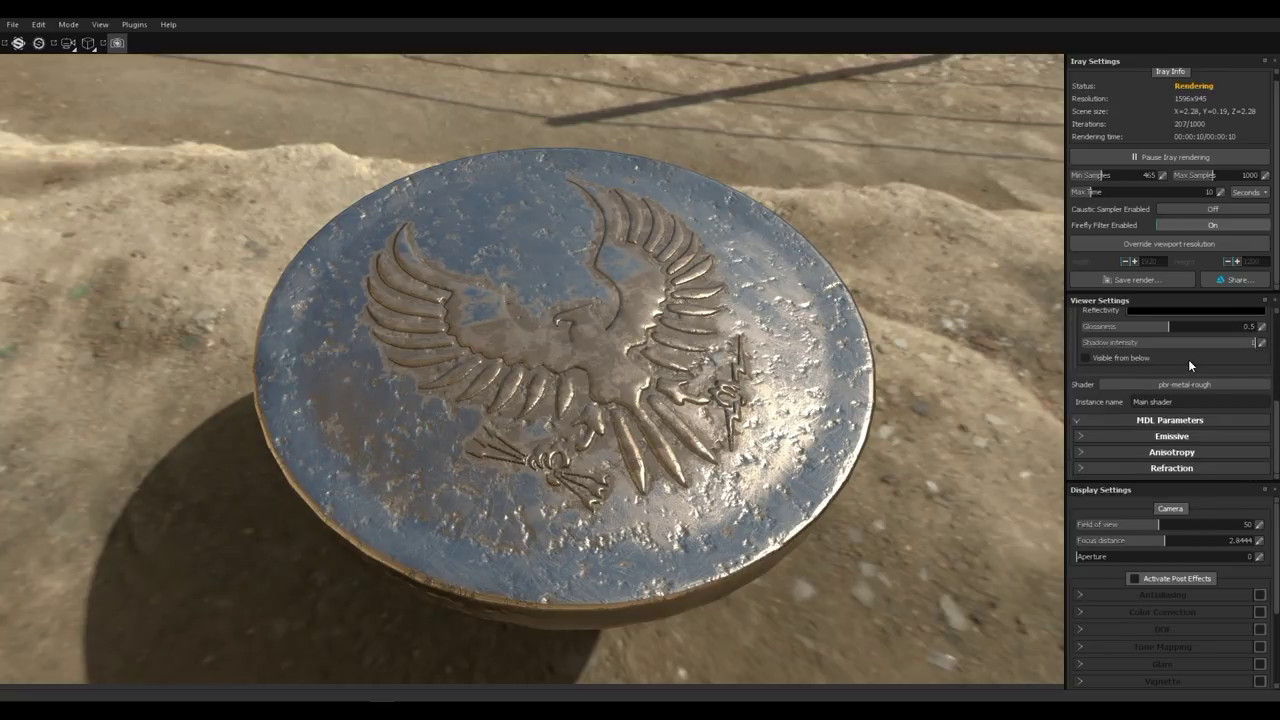
scroll(1186, 363, up, 5)
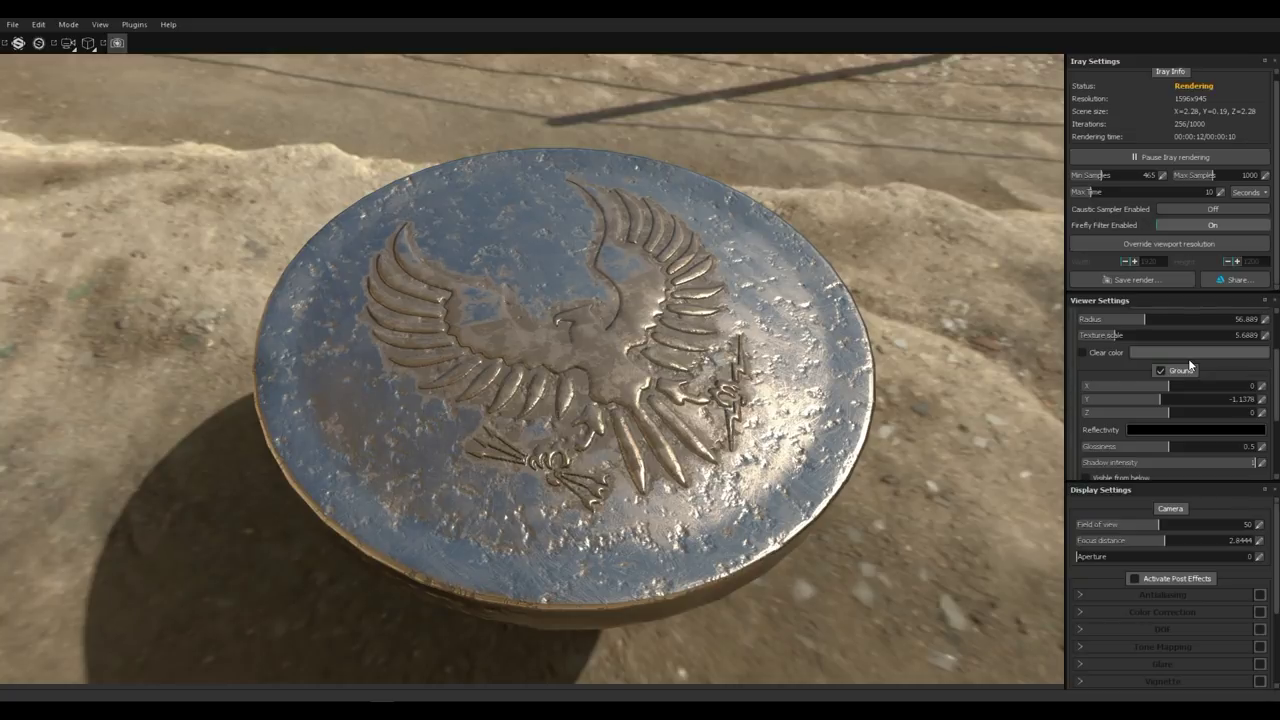
scroll(1190, 366, up, 2)
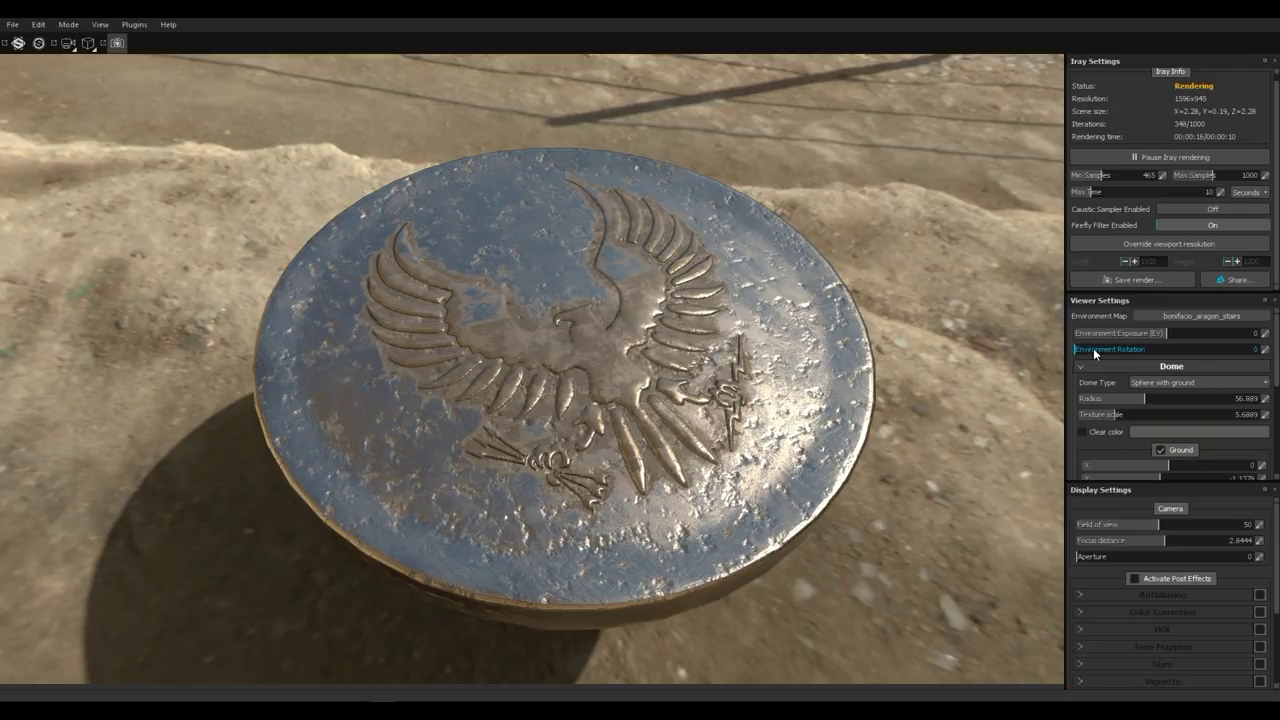
drag(1080, 347, 1133, 348)
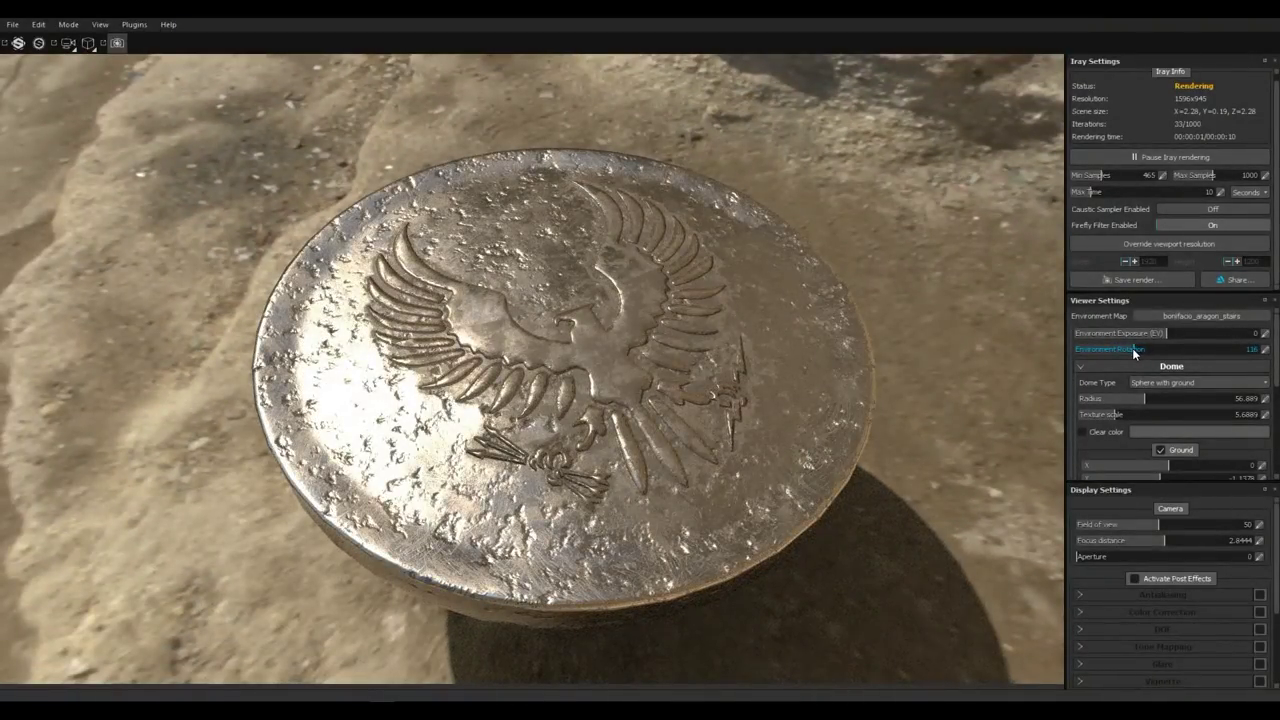
Step: Replace the visible environment backdrop with a plain grey background by enabling the dome's clear color
scroll(1171, 397, down, 2)
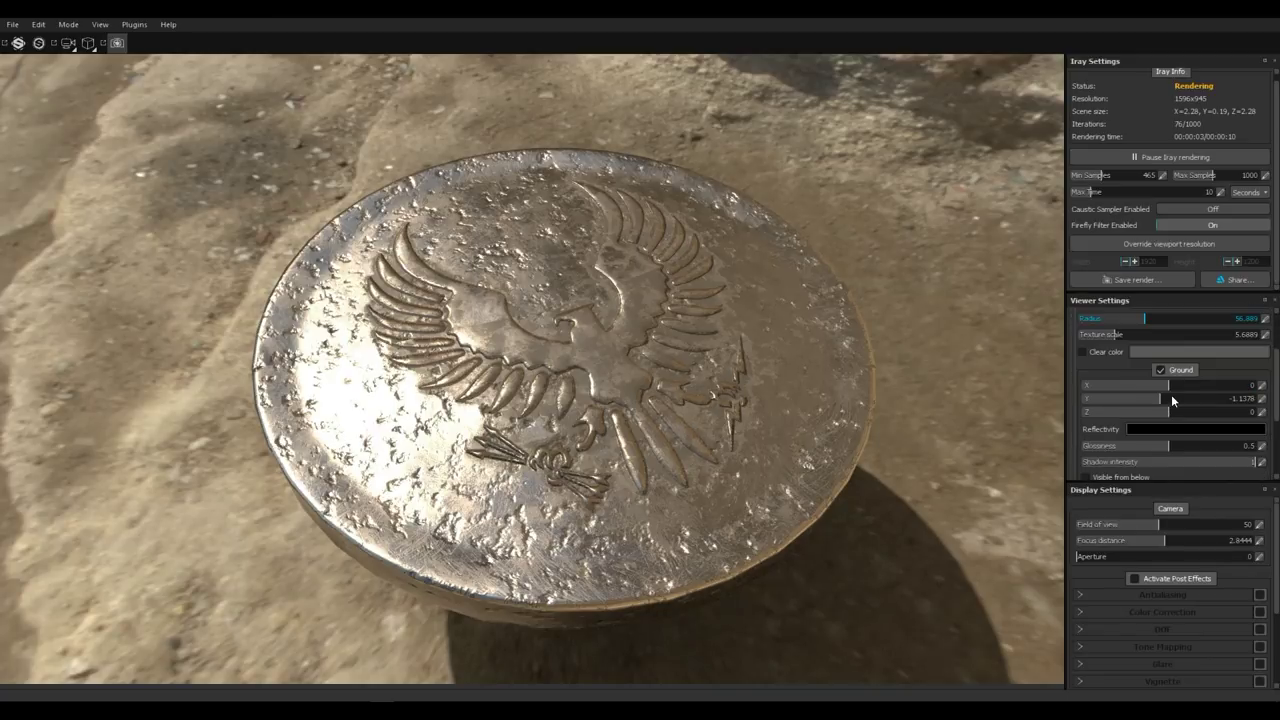
click(1084, 353)
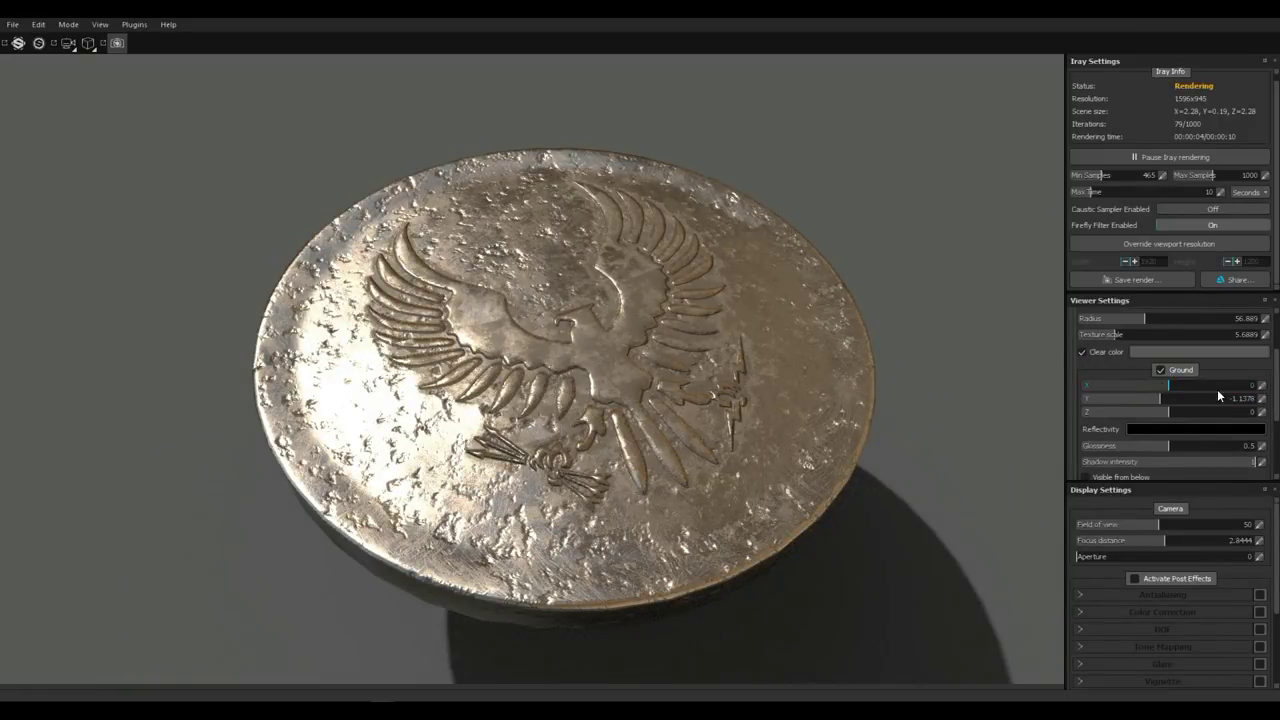
scroll(1212, 389, down, 2)
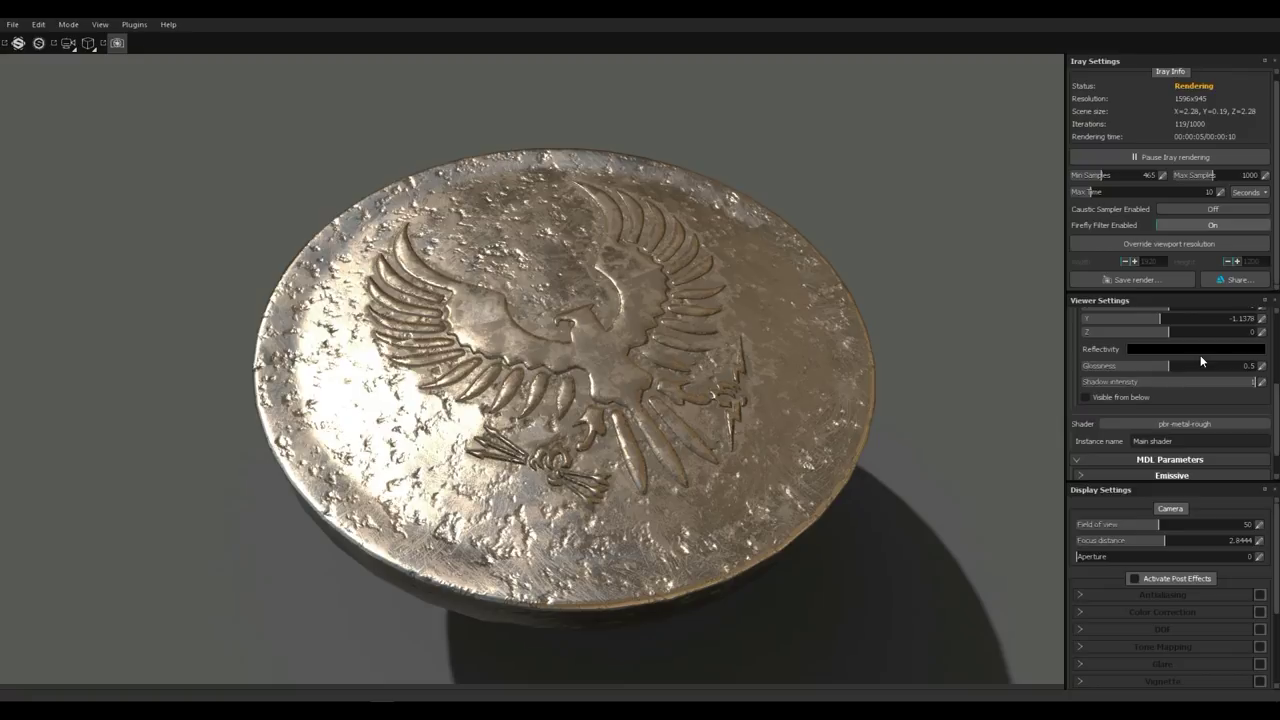
scroll(1190, 340, up, 4)
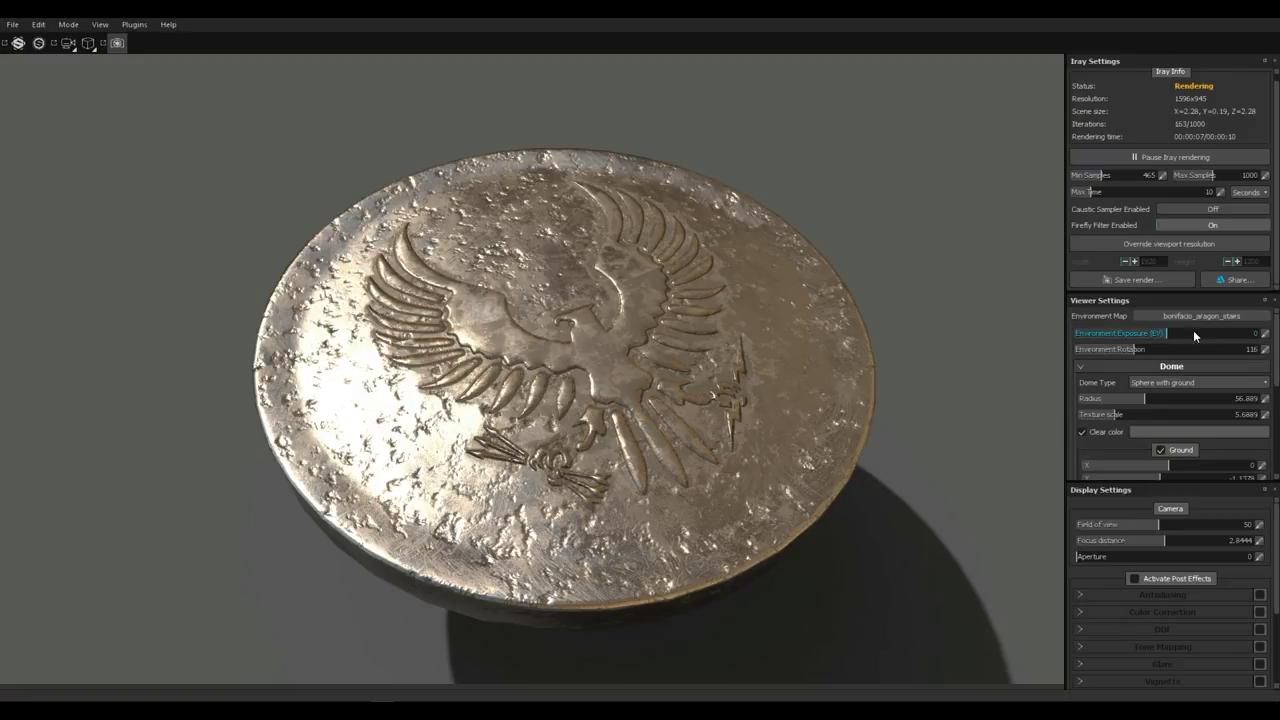